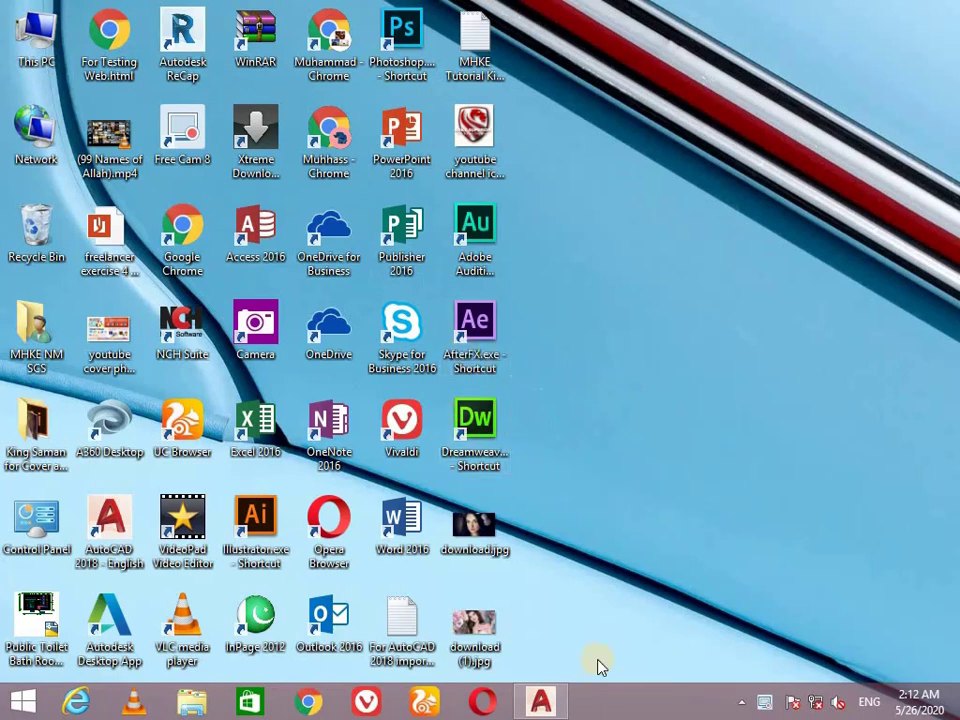
Switch to AutoCAD with Students lessons.dwg and select the upper-left blue rectangle, dismissing its quick properties
click(533, 690)
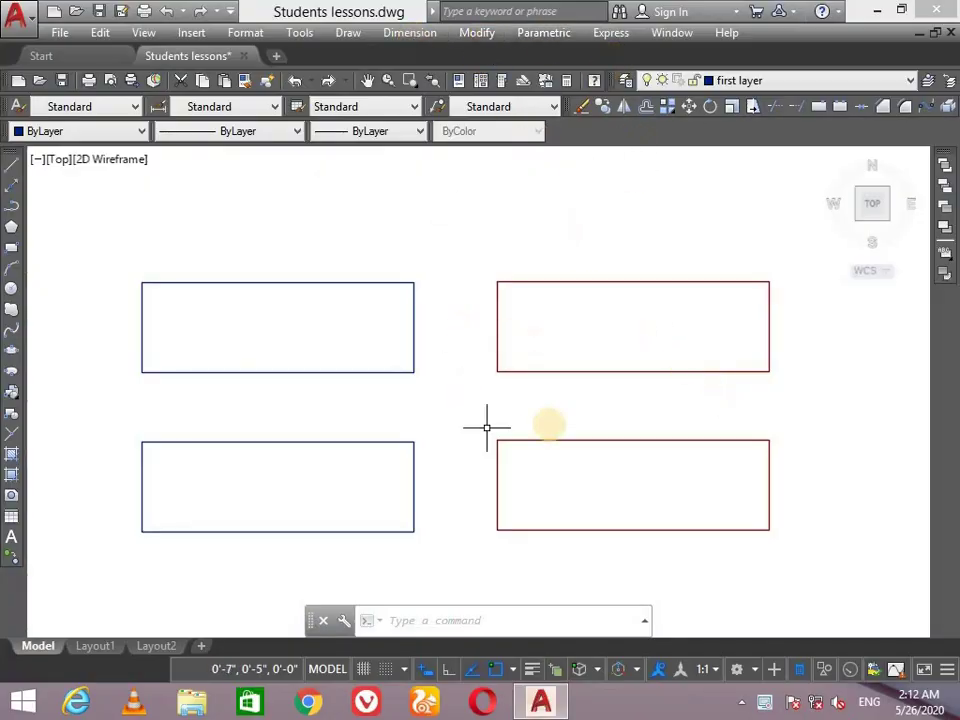
mouse_move(530, 370)
middle_down()
mouse_move(585, 366)
mouse_move(664, 392)
mouse_move(525, 401)
middle_up()
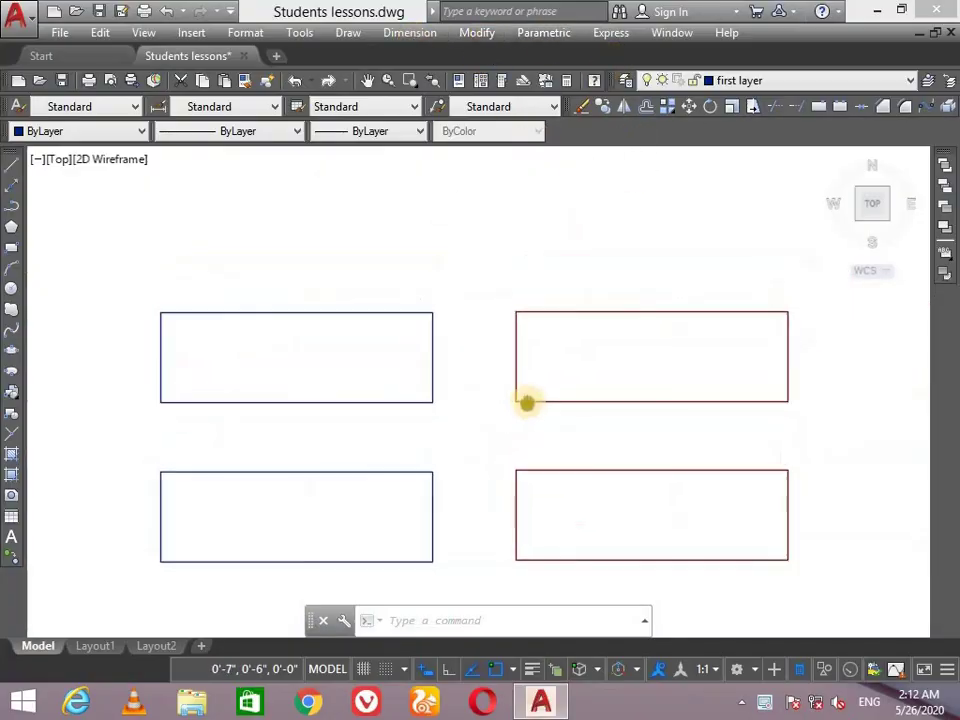
click(456, 284)
click(441, 264)
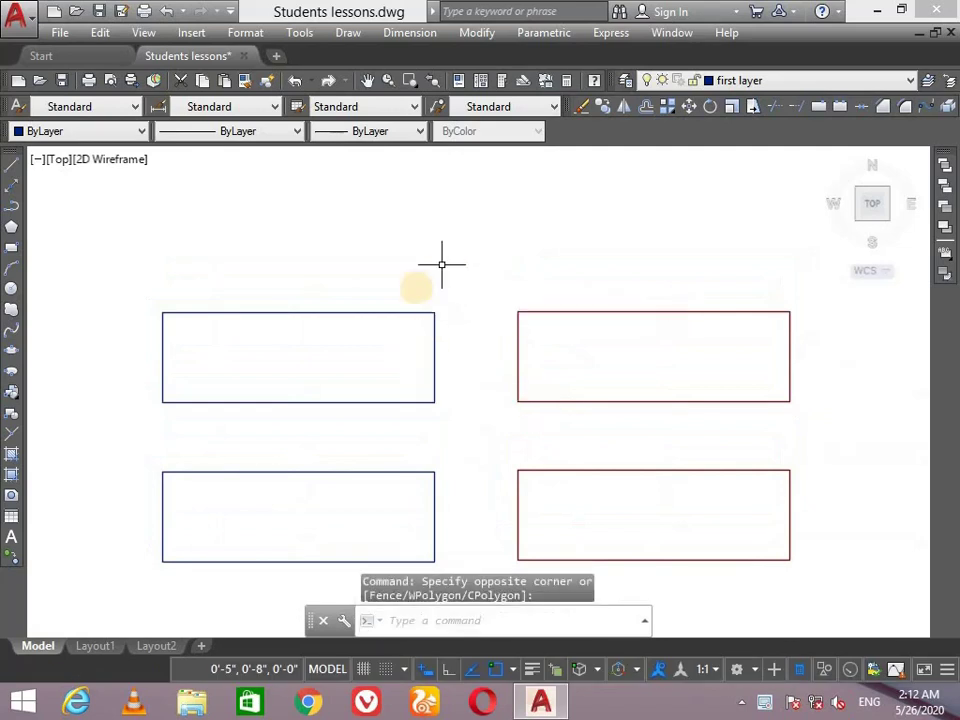
click(457, 297)
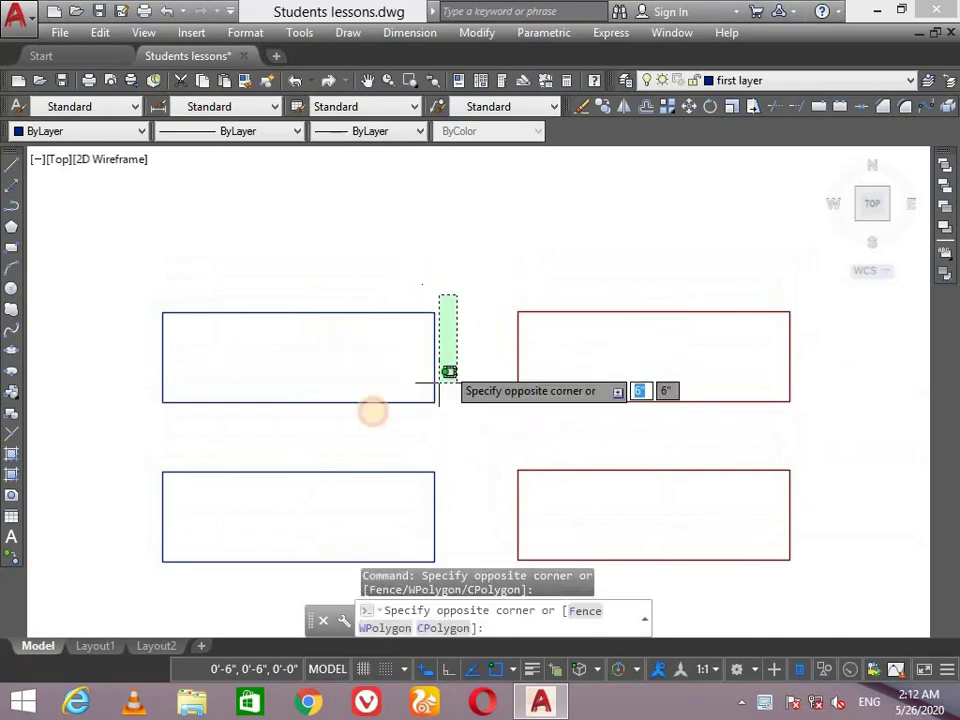
click(139, 436)
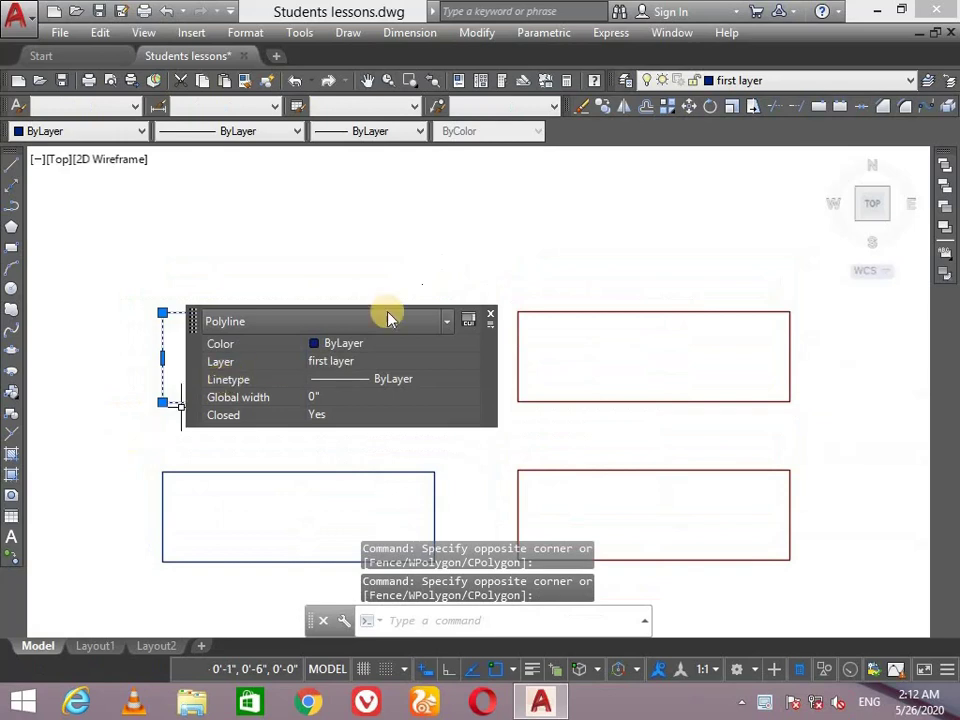
click(490, 317)
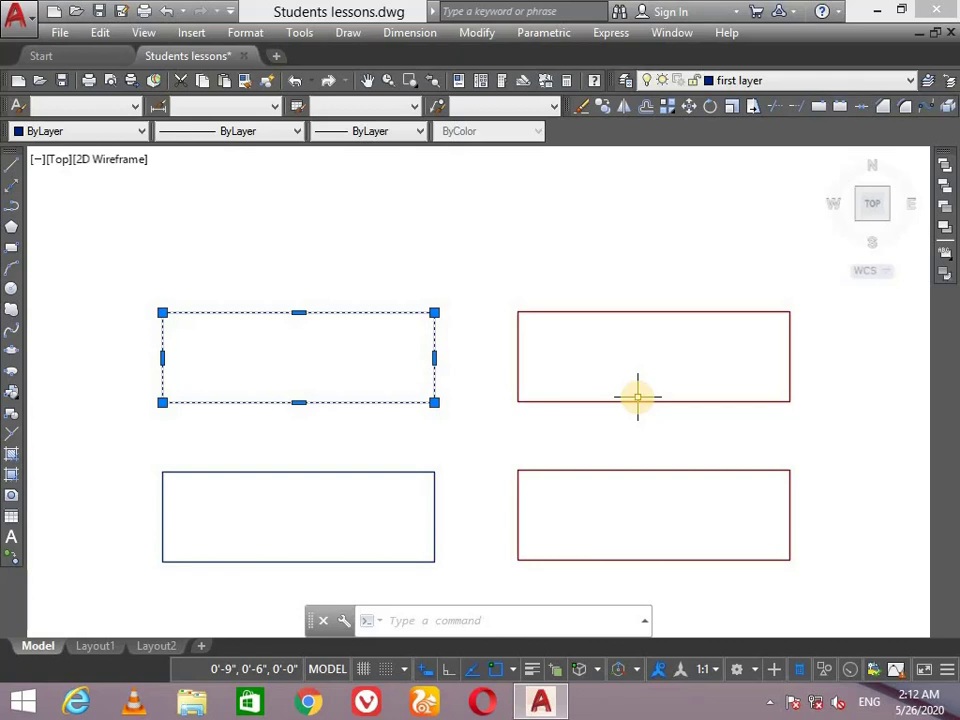
Load the BATTING linetype from acad.lin into the drawing
click(197, 152)
click(229, 131)
click(246, 196)
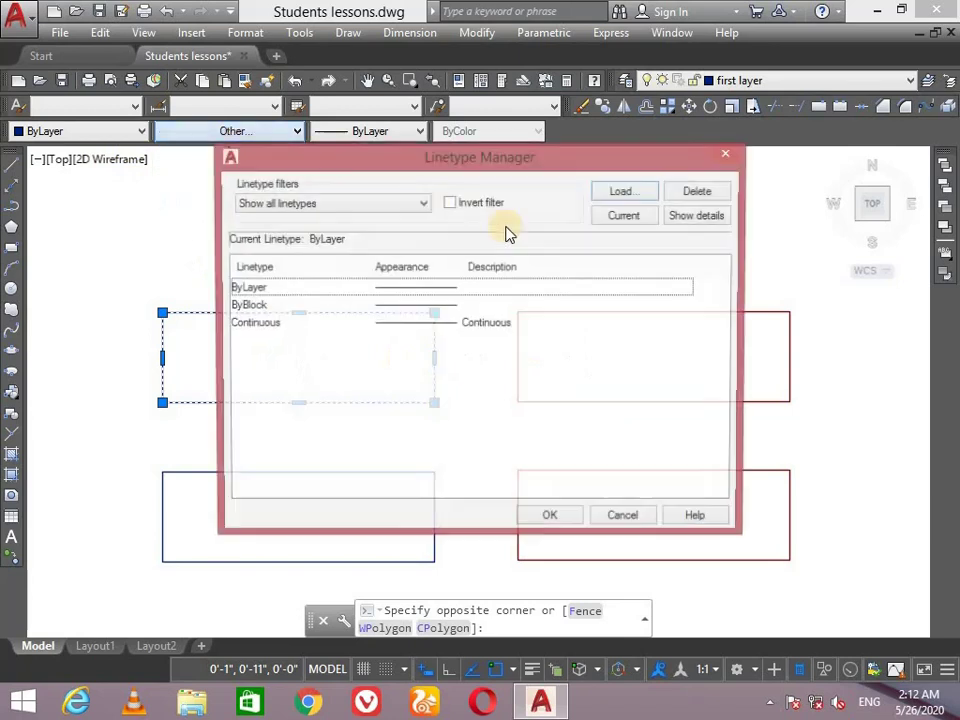
click(621, 193)
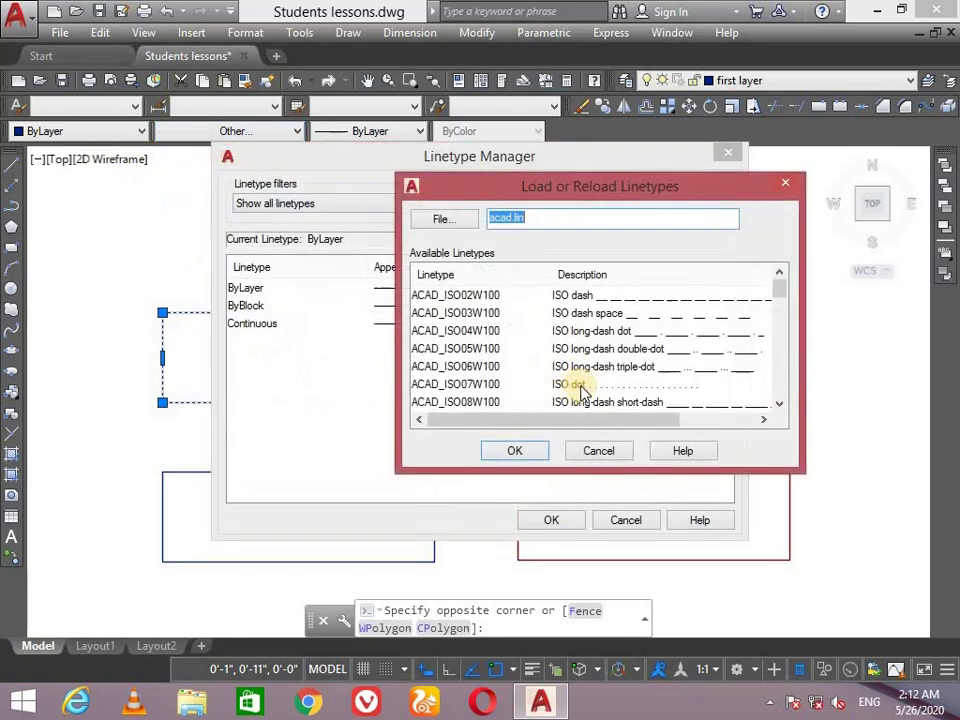
click(671, 336)
scroll(671, 340, down, 4)
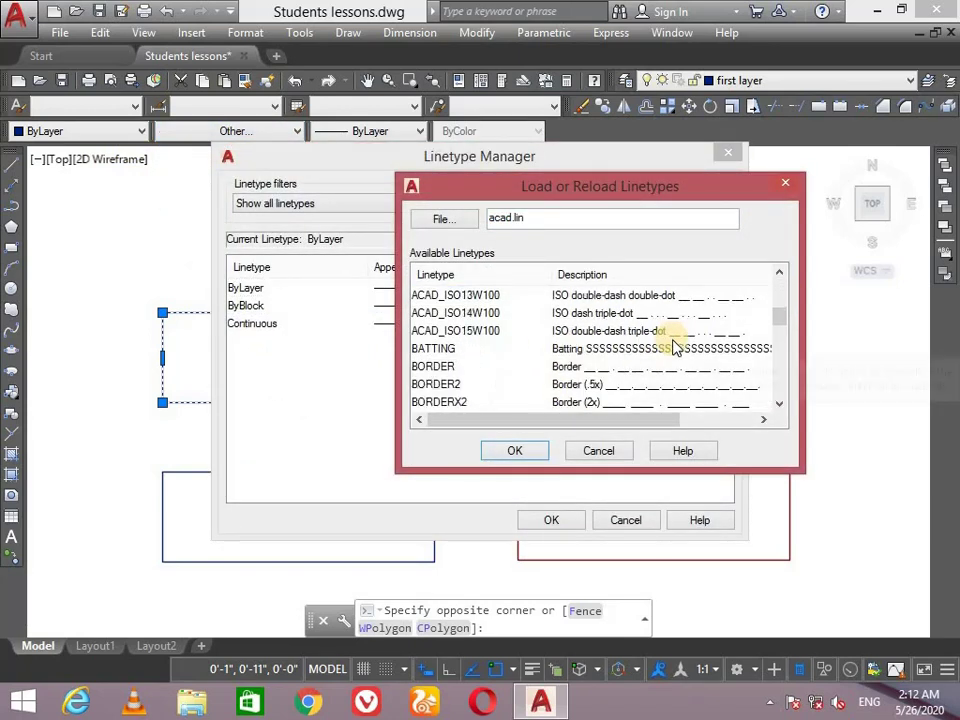
click(669, 350)
click(514, 451)
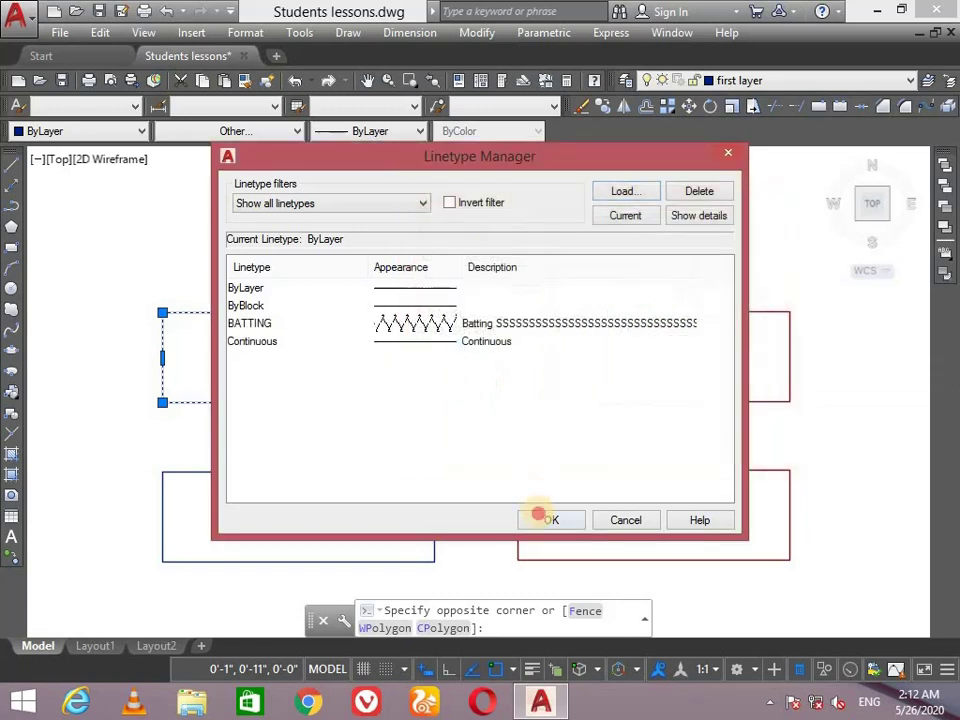
click(549, 519)
Apply the BATTING linetype and a 2.00 mm lineweight to the upper-left rectangle
click(355, 290)
click(429, 306)
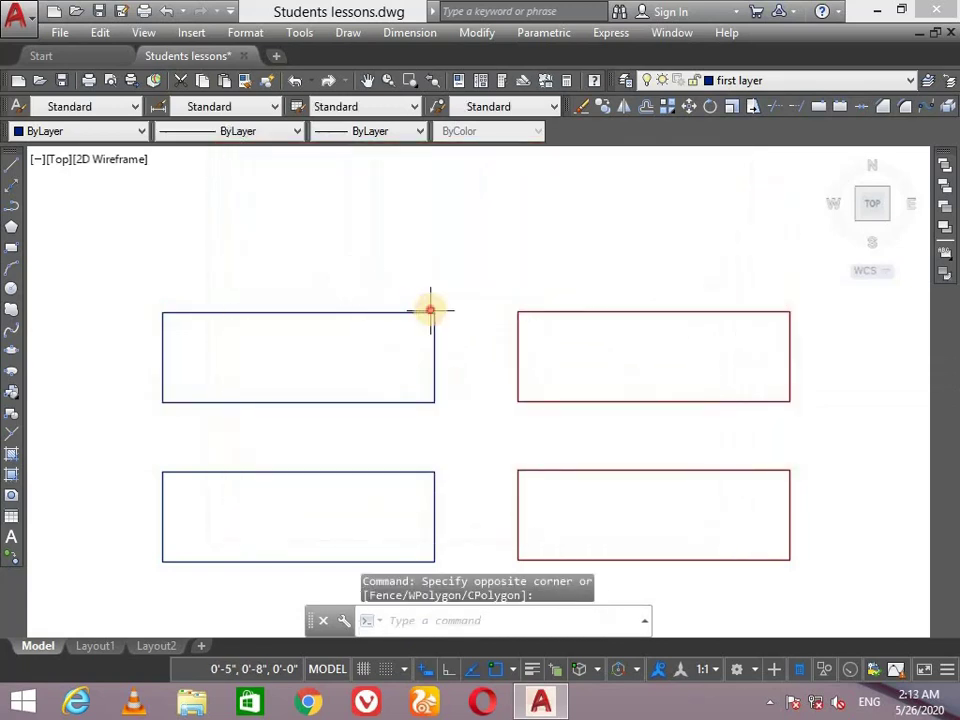
click(315, 313)
click(220, 131)
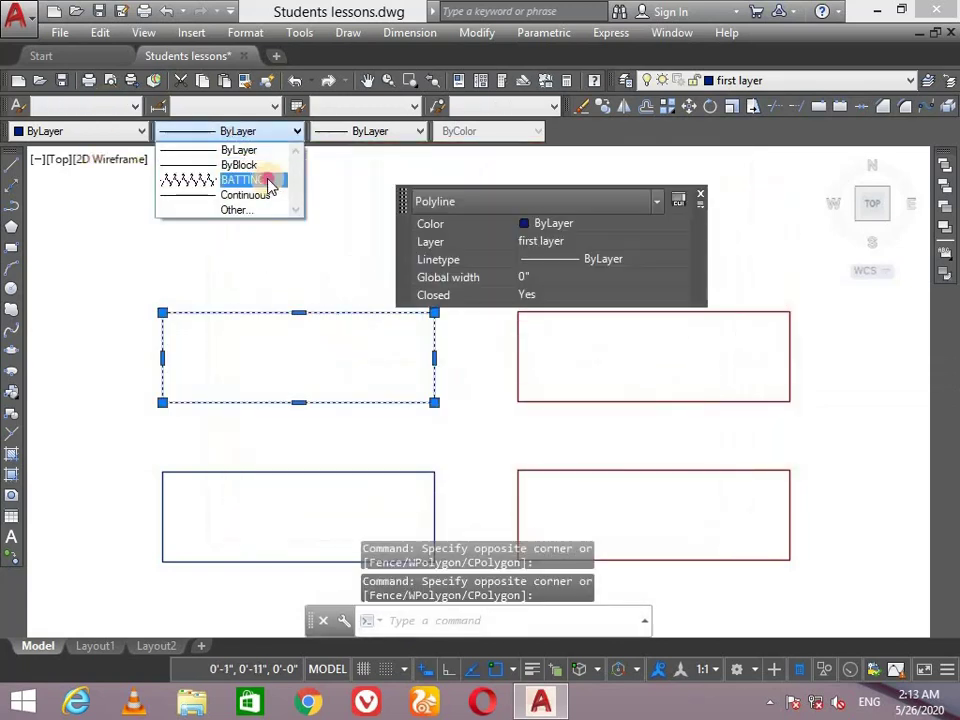
click(268, 180)
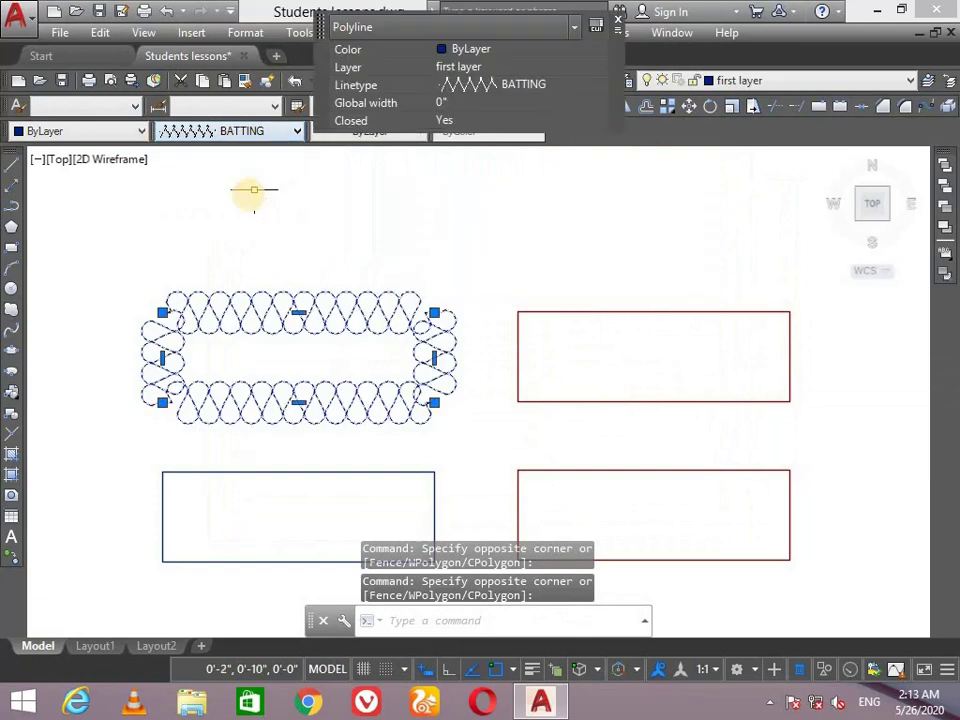
click(392, 134)
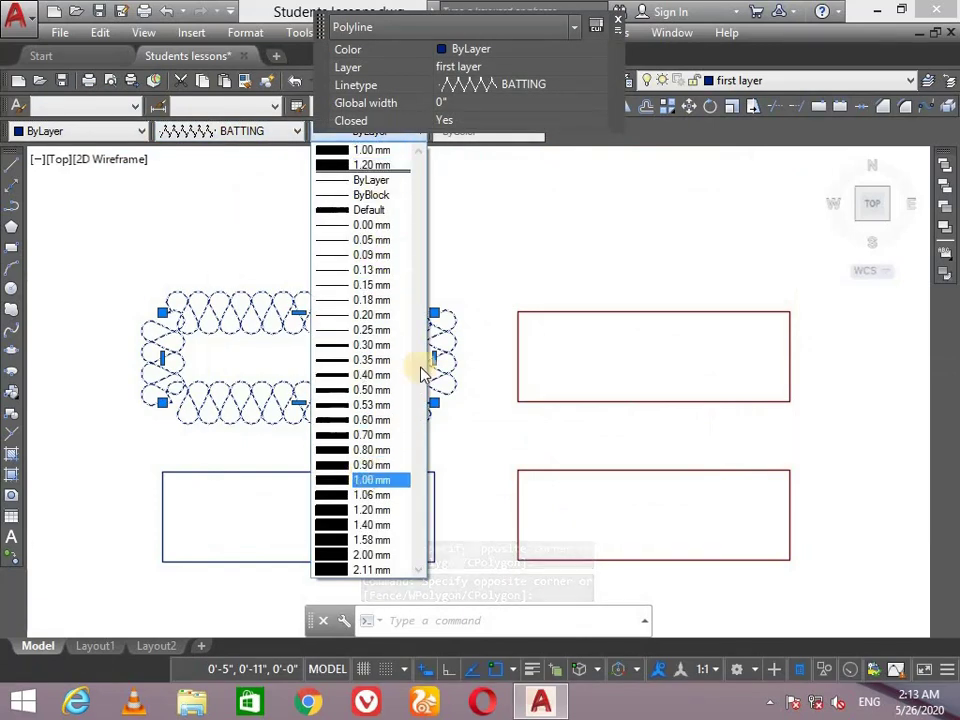
click(361, 556)
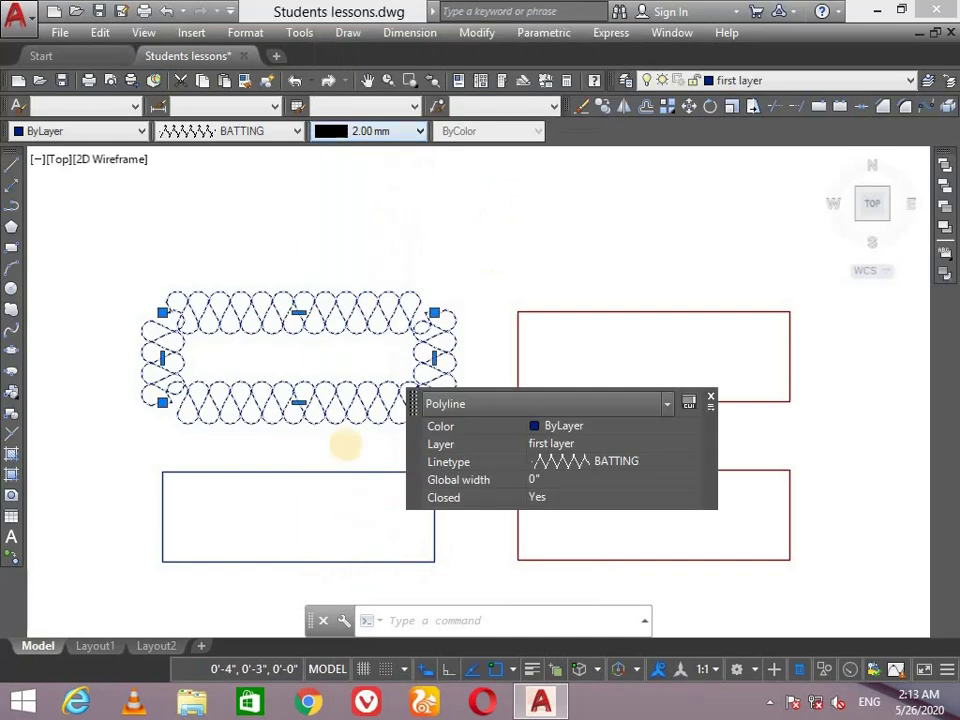
Try Cyan on the upper-left rectangle, replace it with index color 102, and clear the selection
click(83, 139)
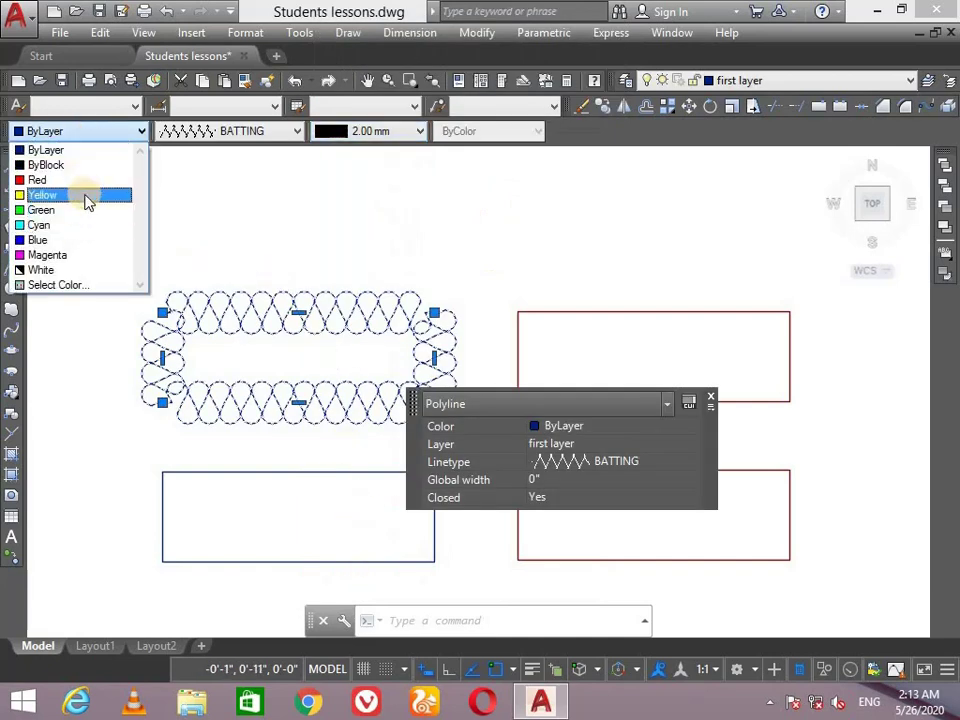
click(90, 226)
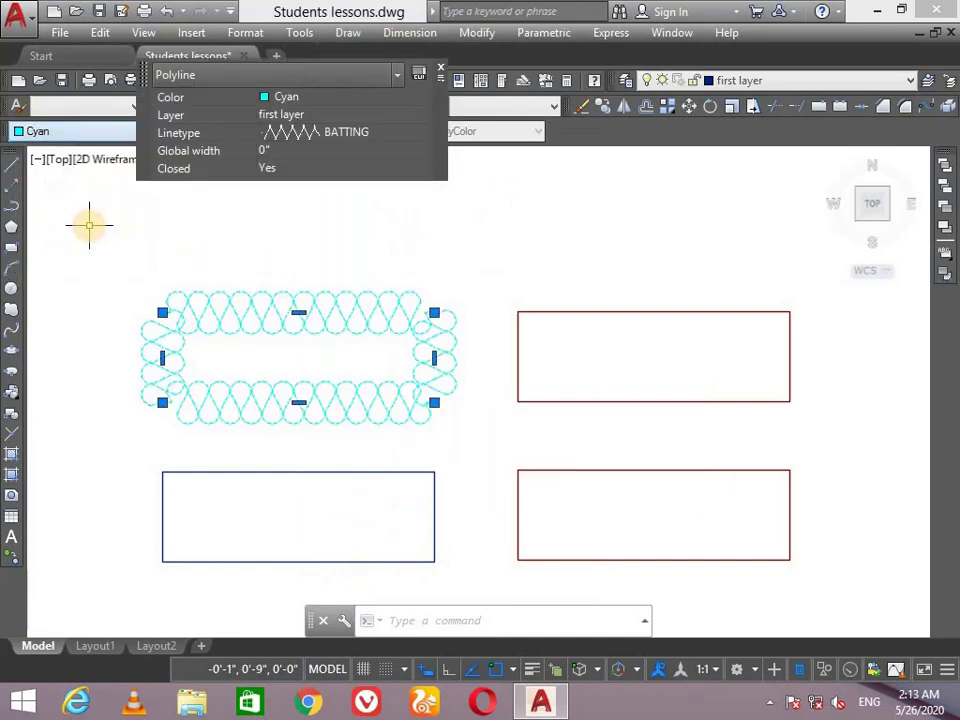
click(67, 136)
click(77, 285)
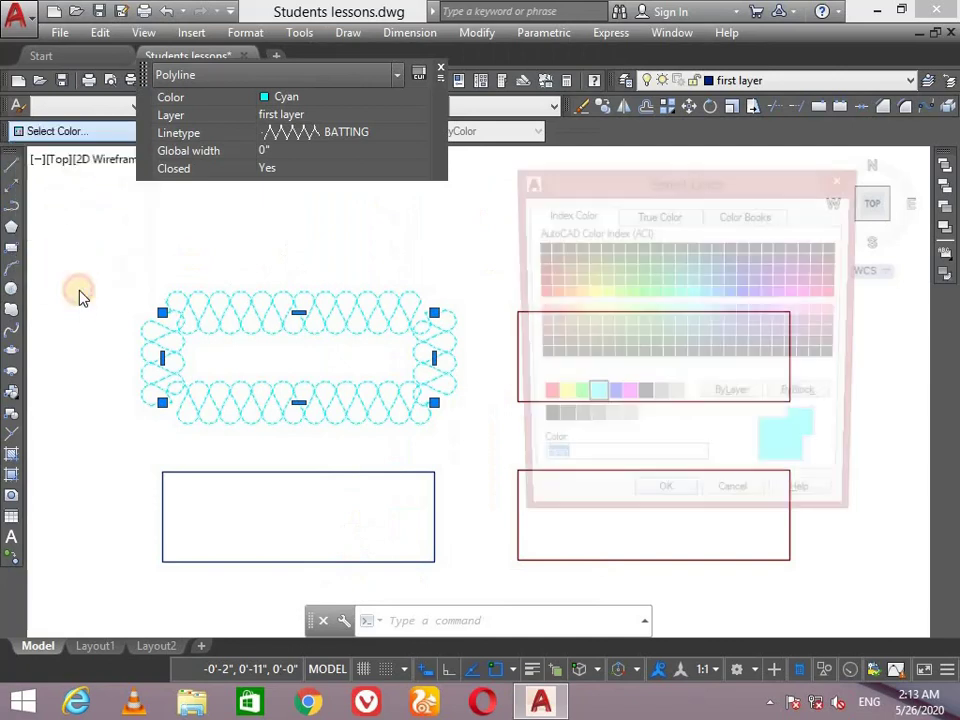
click(650, 283)
click(645, 503)
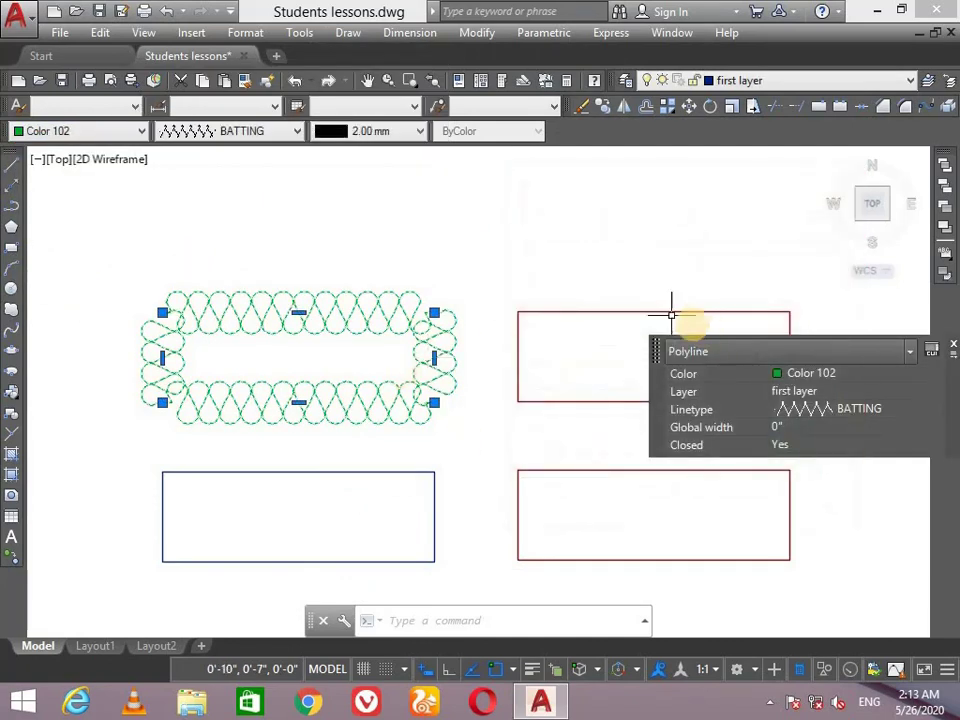
click(951, 346)
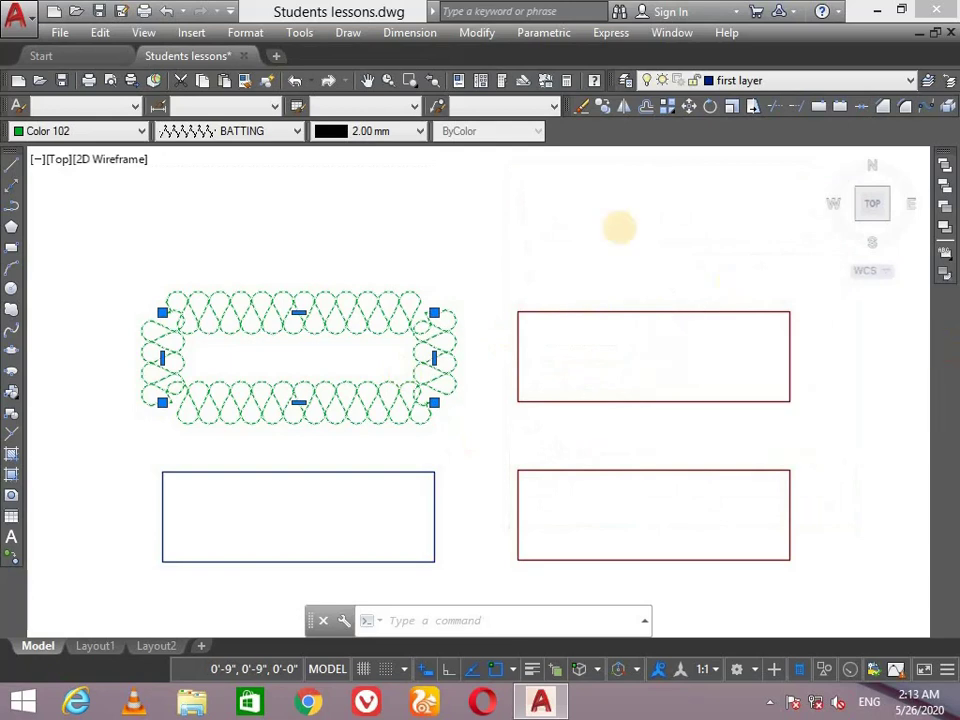
key(Escape)
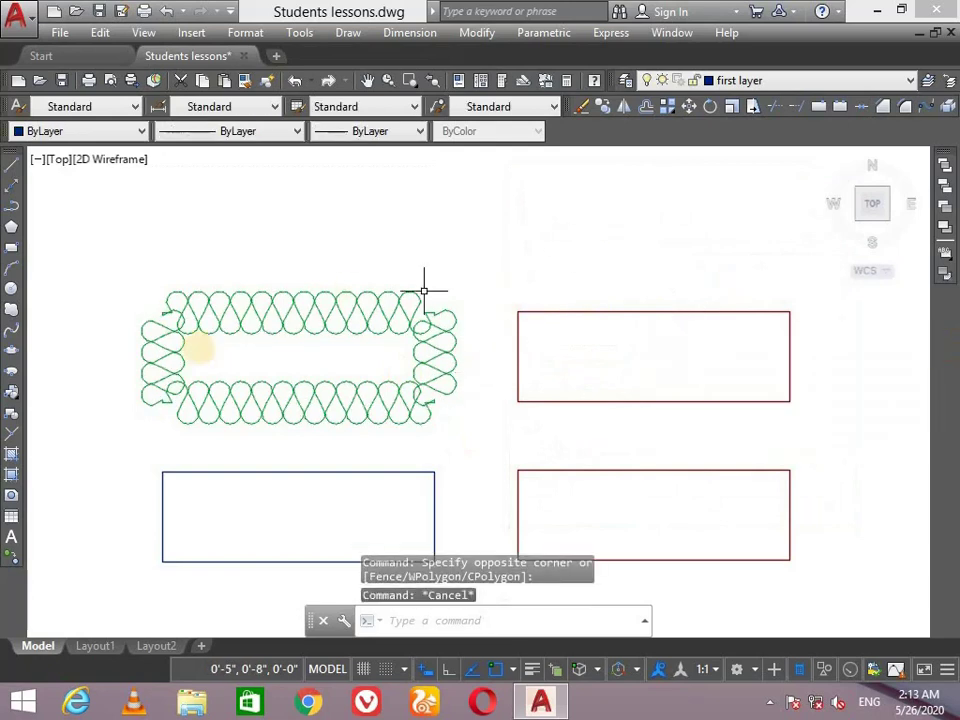
mouse_move(435, 427)
middle_down()
mouse_move(450, 375)
mouse_move(420, 364)
middle_up()
click(358, 222)
click(278, 306)
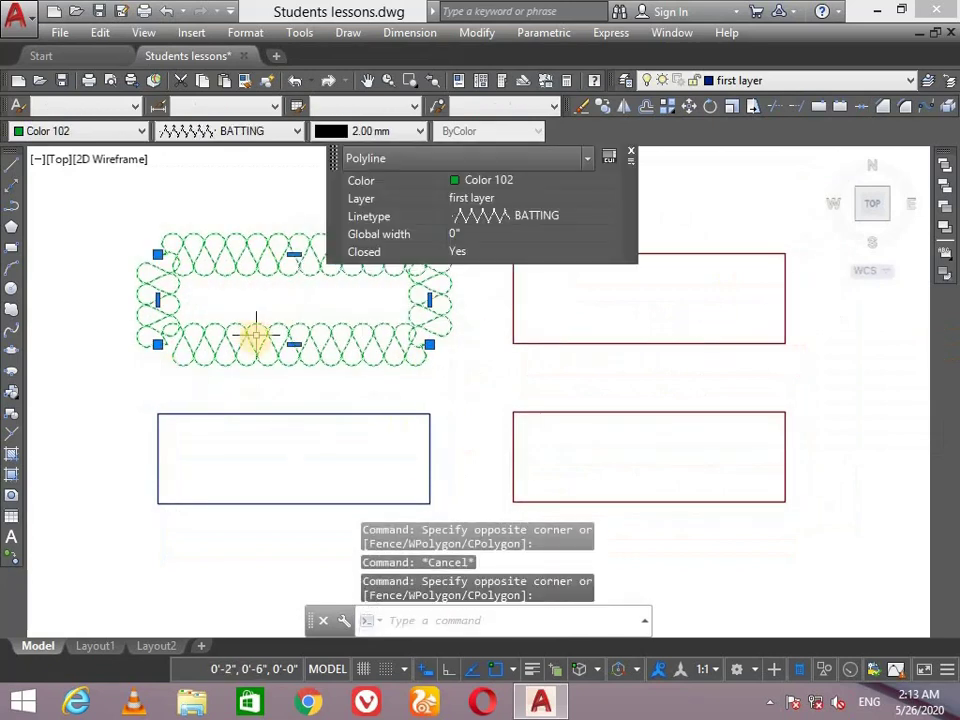
click(476, 32)
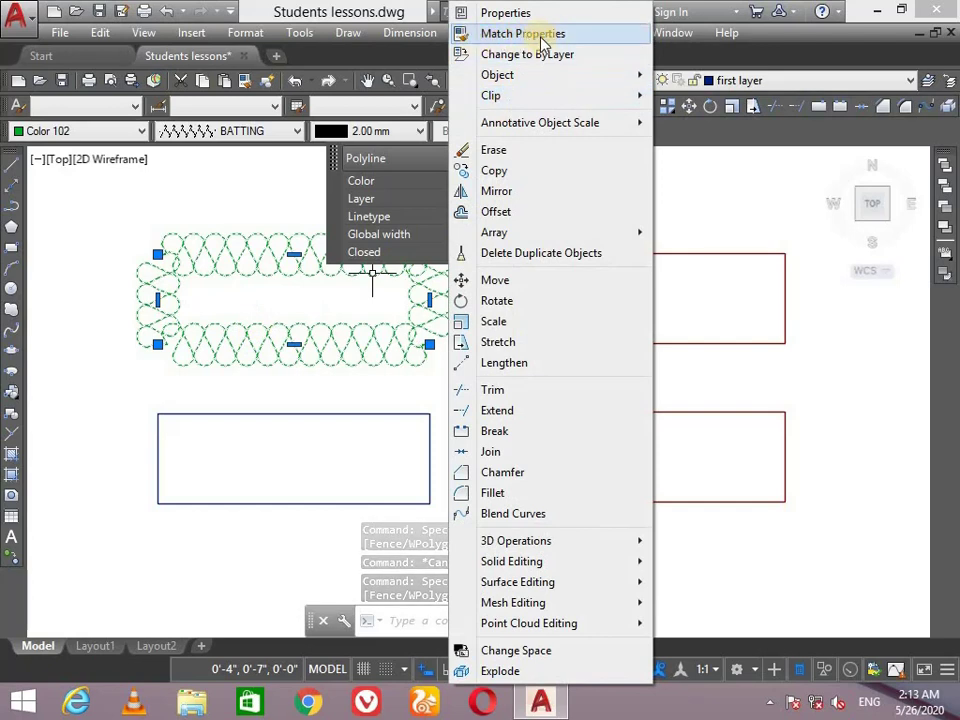
click(600, 40)
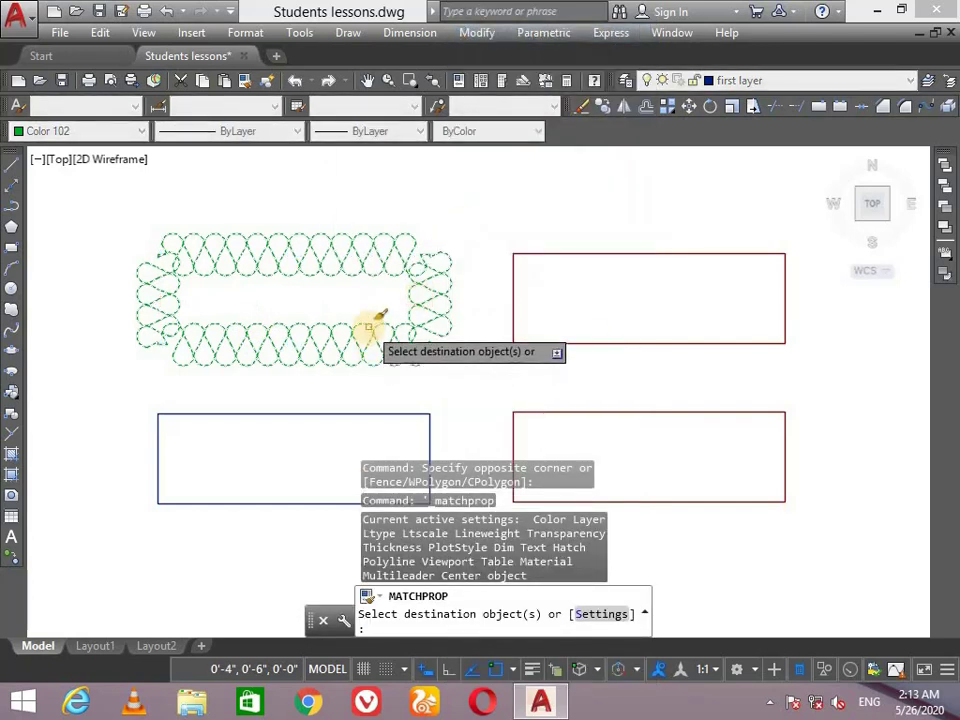
key(Escape)
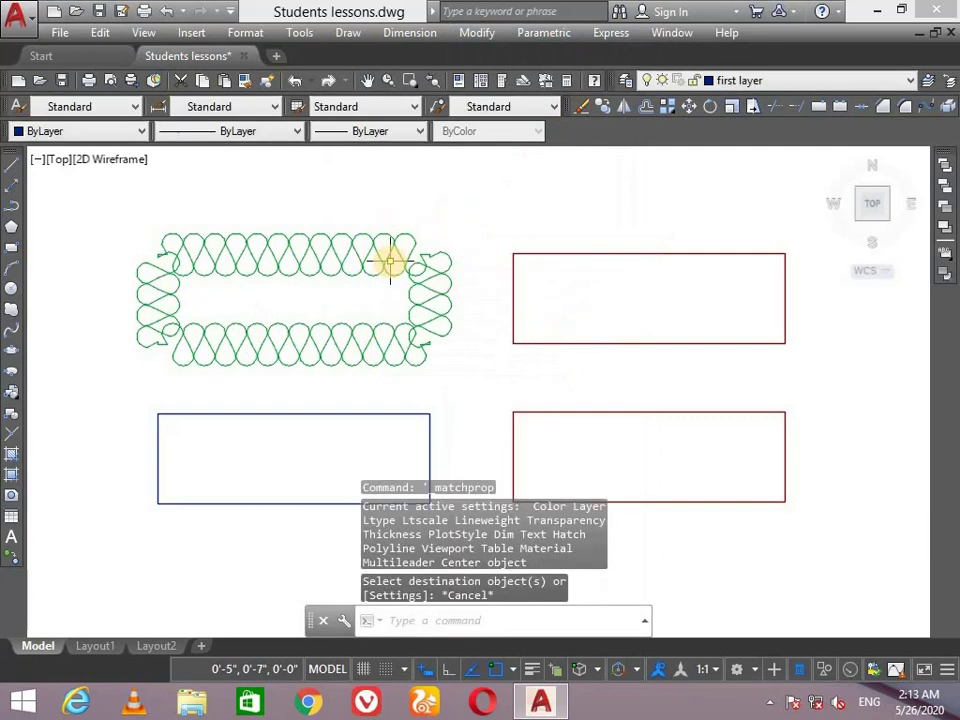
Match the properties of the green batting rectangle onto the other three rectangles
click(476, 33)
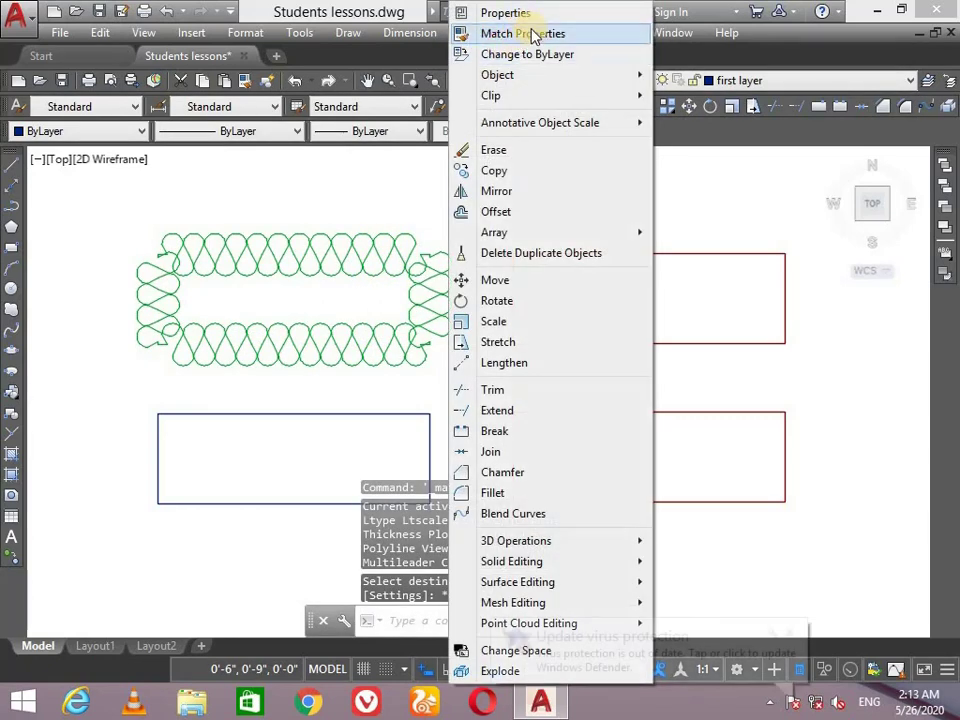
click(474, 35)
click(394, 258)
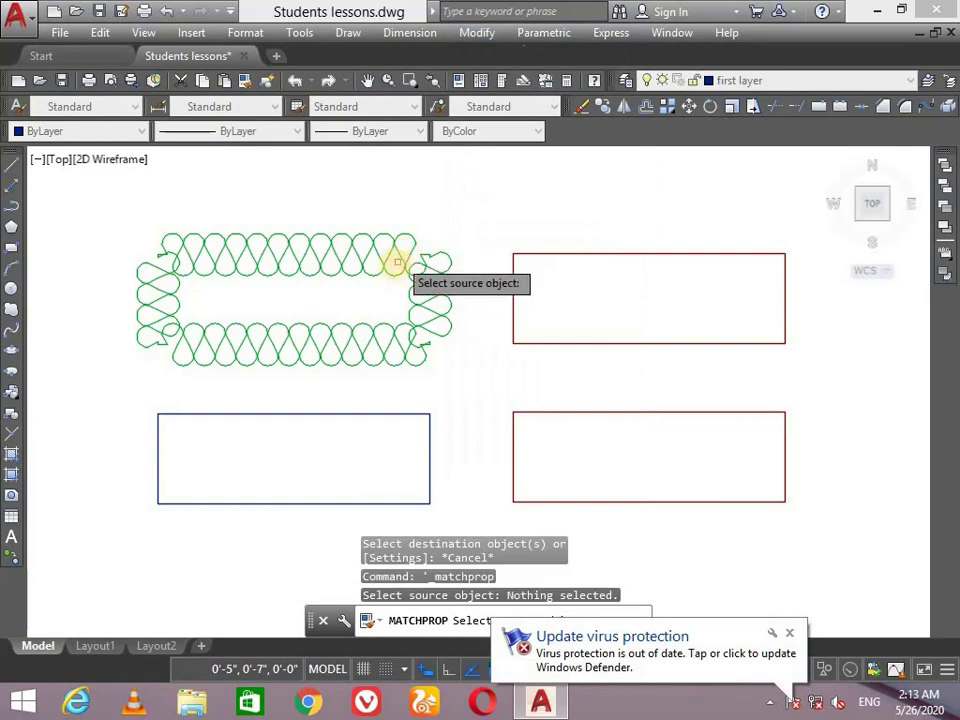
click(393, 247)
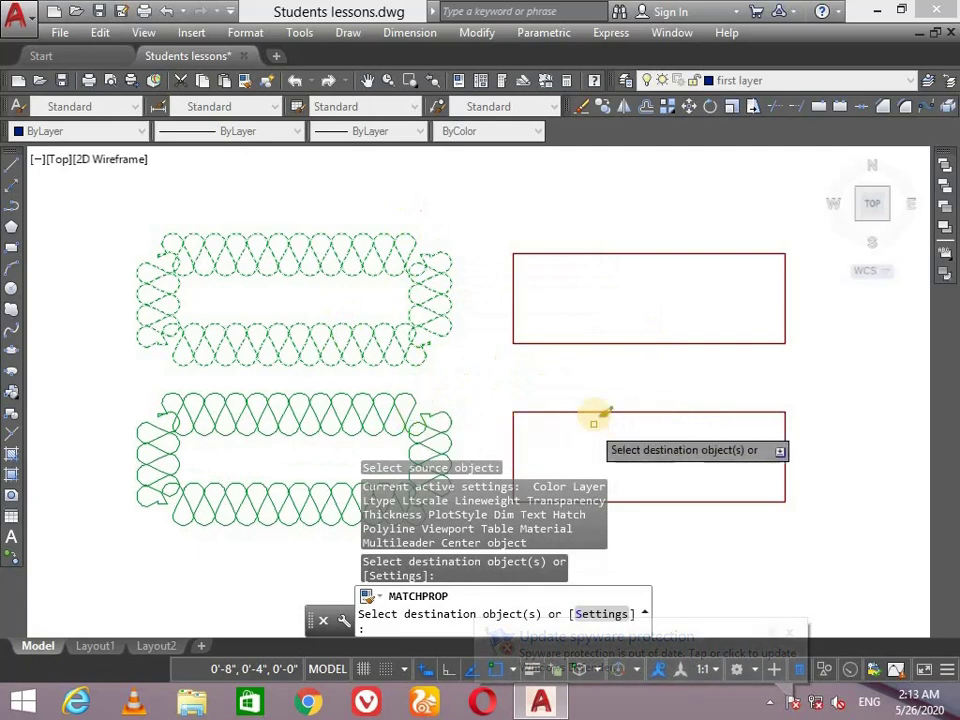
click(596, 410)
click(590, 418)
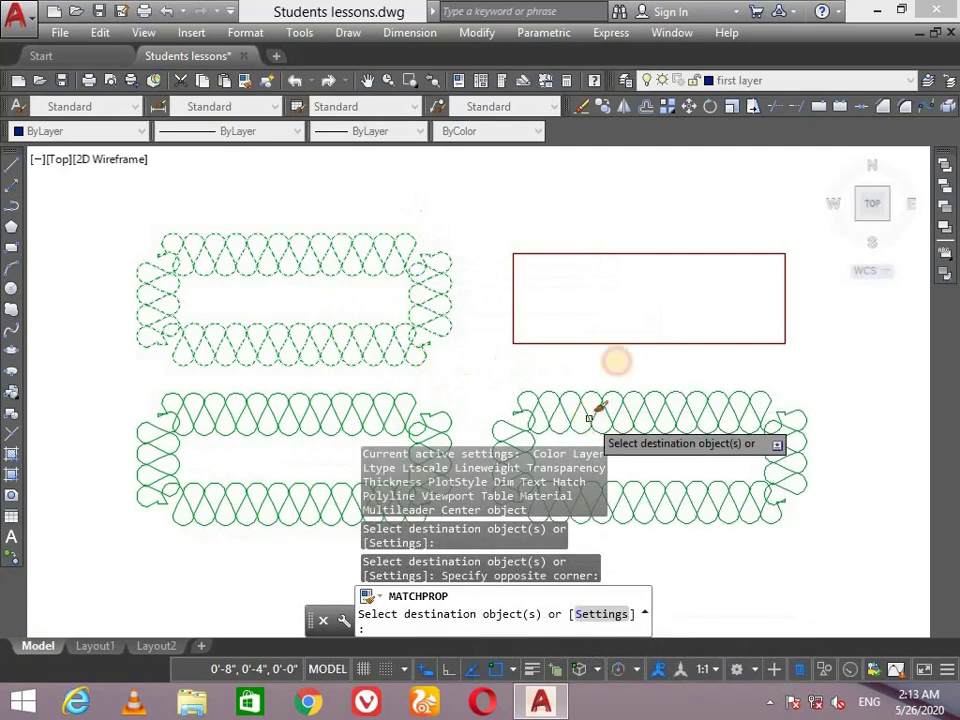
click(640, 253)
scroll(574, 282, down, 2)
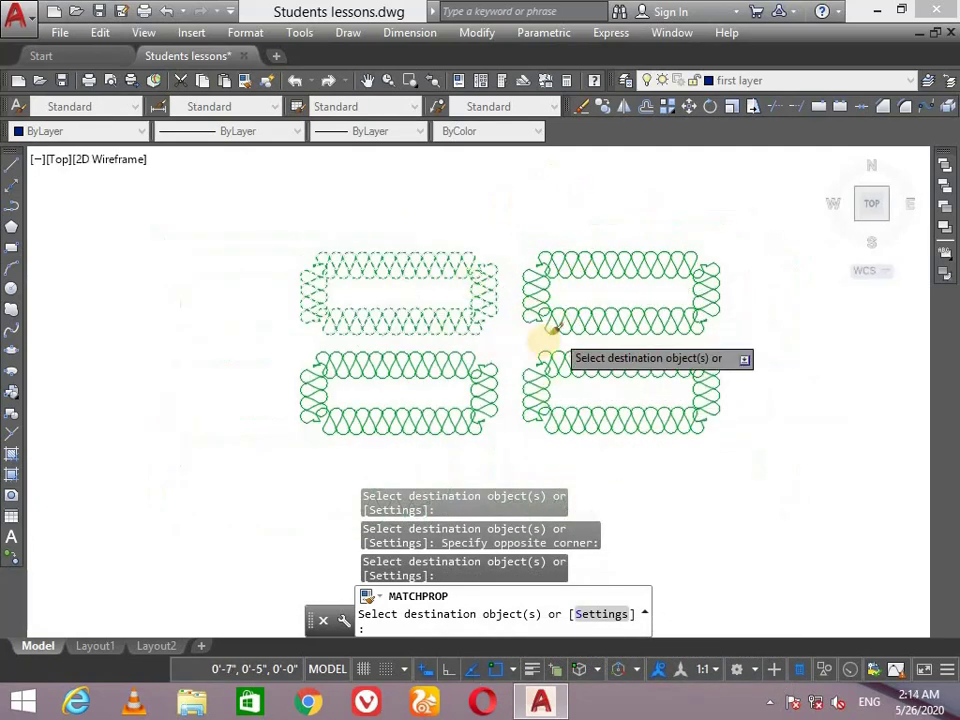
scroll(544, 336, up, 2)
key(Return)
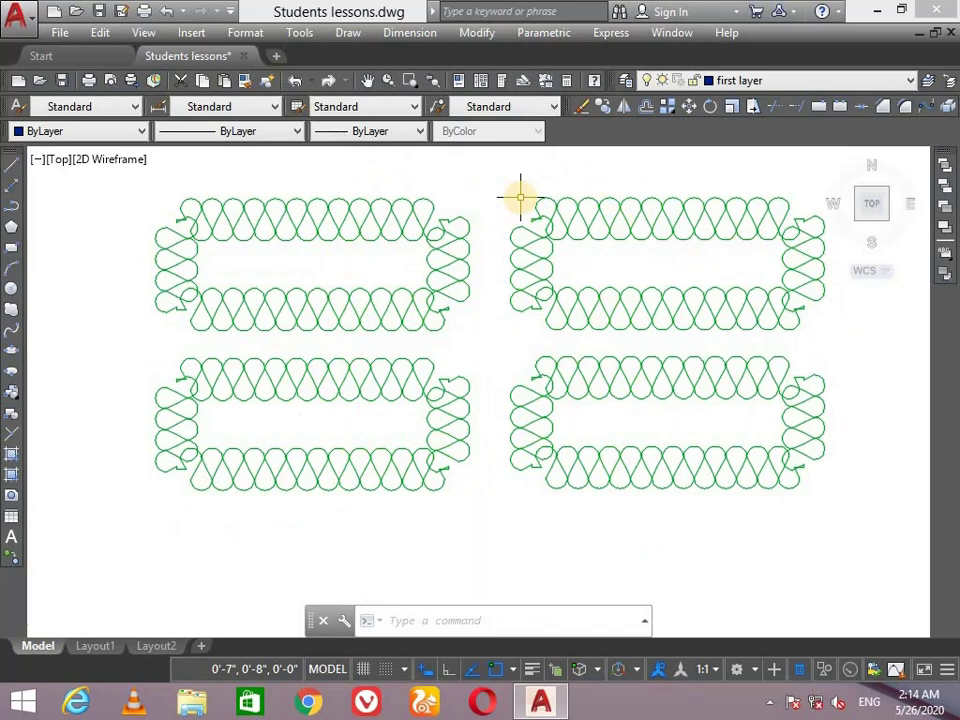
Erase the two left rectangles and the upper-right rectangle, leaving only the lower-right one
scroll(506, 297, down, 2)
mouse_move(512, 306)
middle_down()
mouse_move(585, 360)
mouse_move(448, 336)
middle_up()
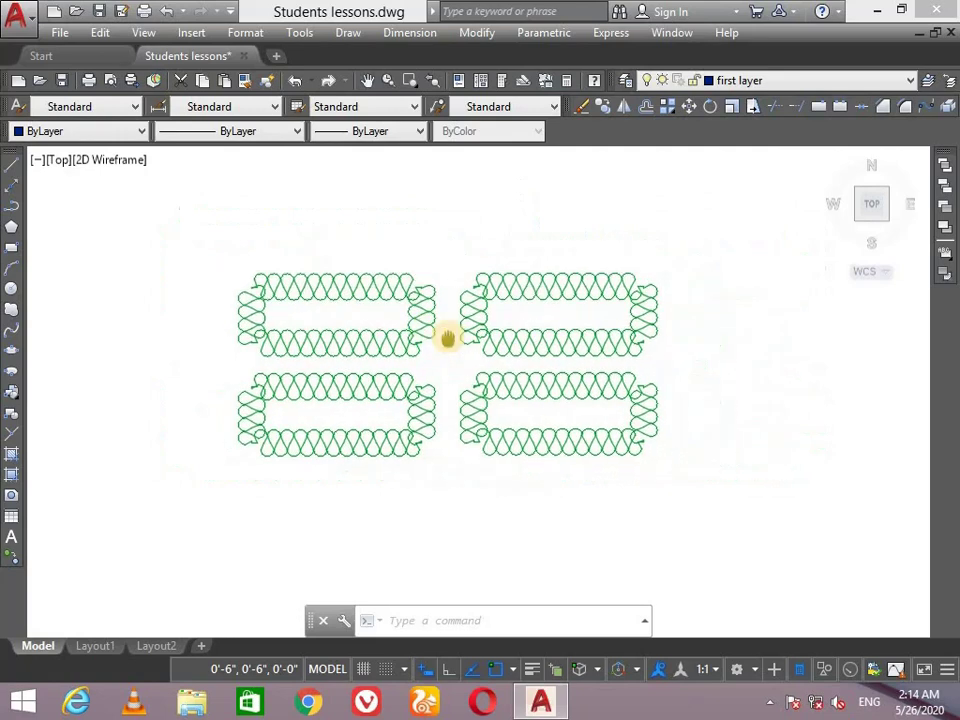
scroll(448, 335, up, 2)
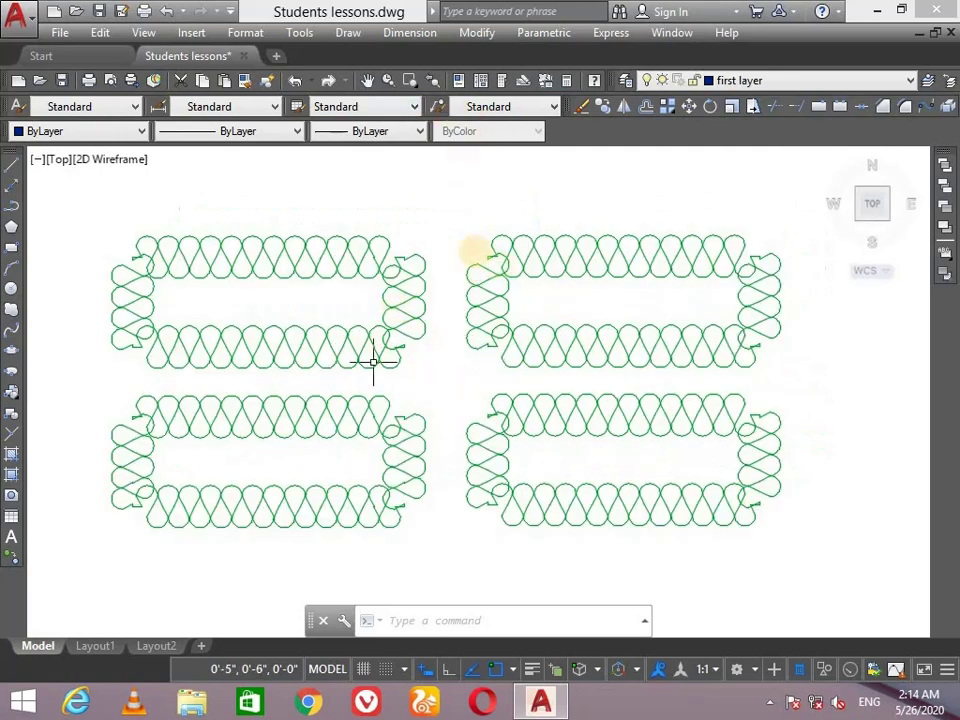
click(480, 34)
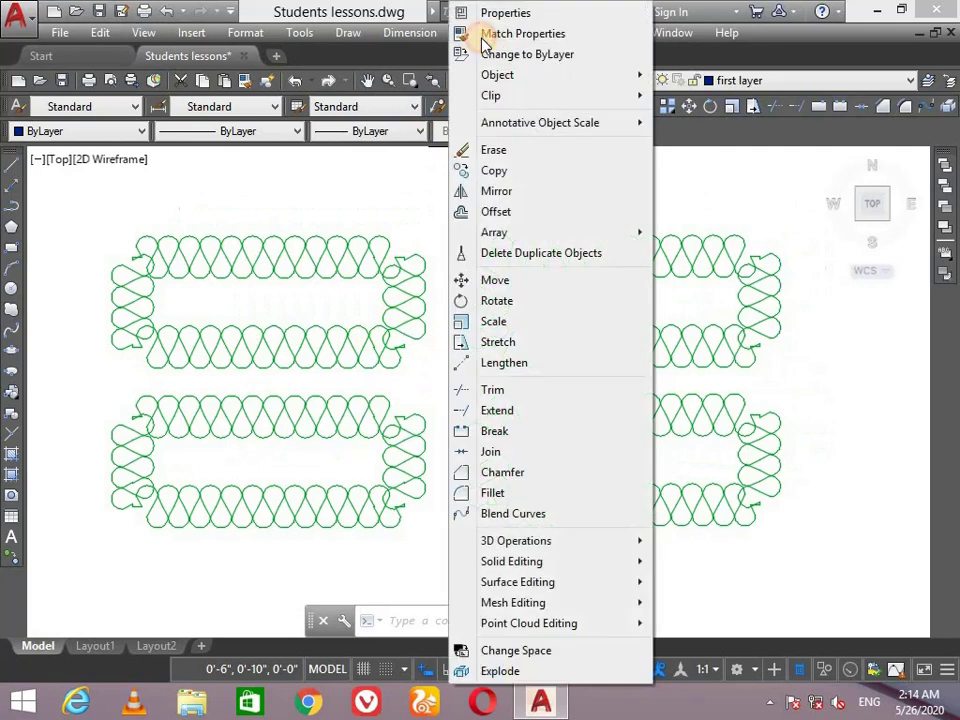
click(503, 150)
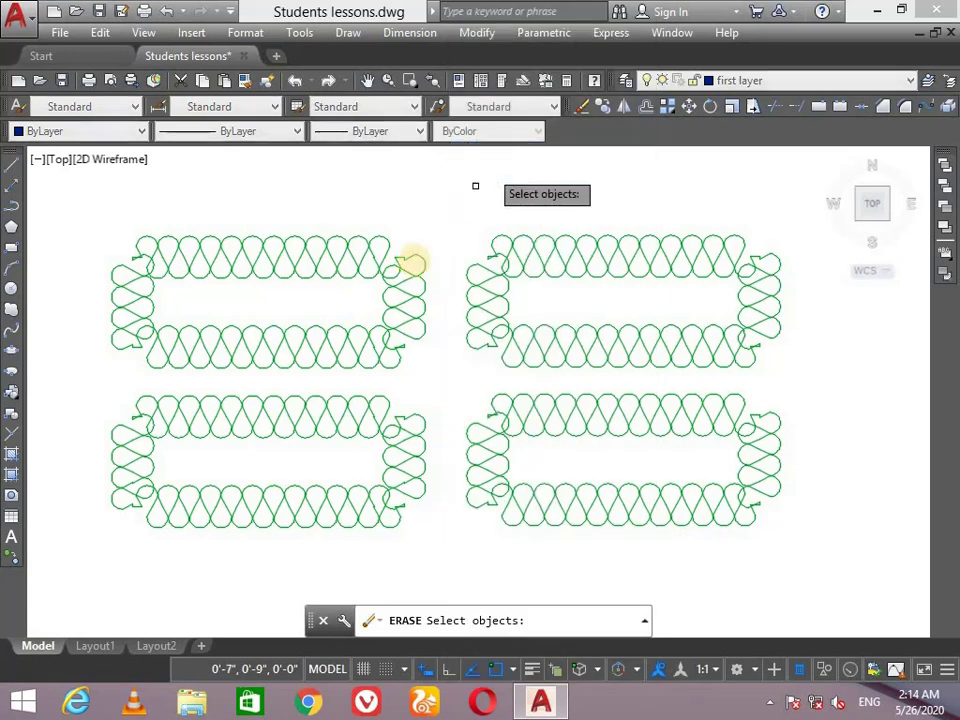
click(385, 252)
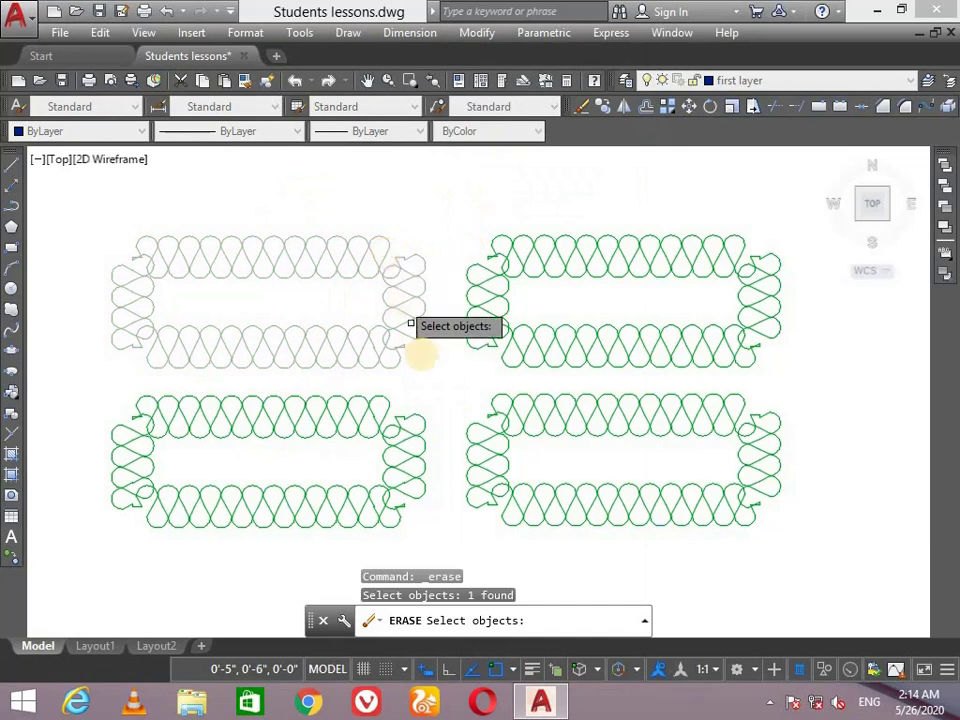
click(362, 408)
click(328, 441)
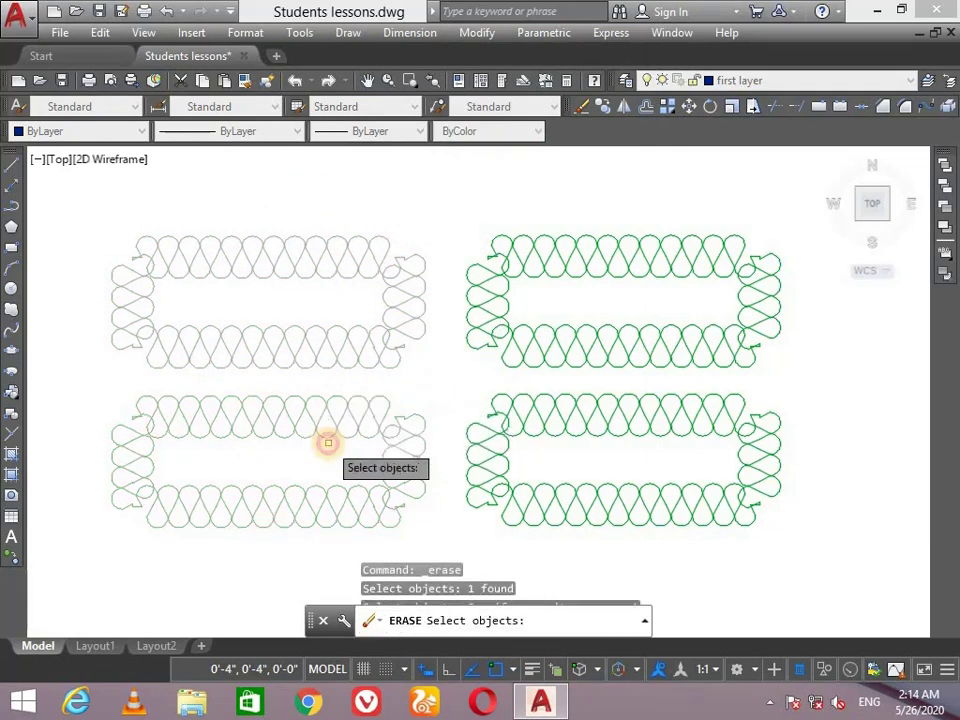
click(568, 240)
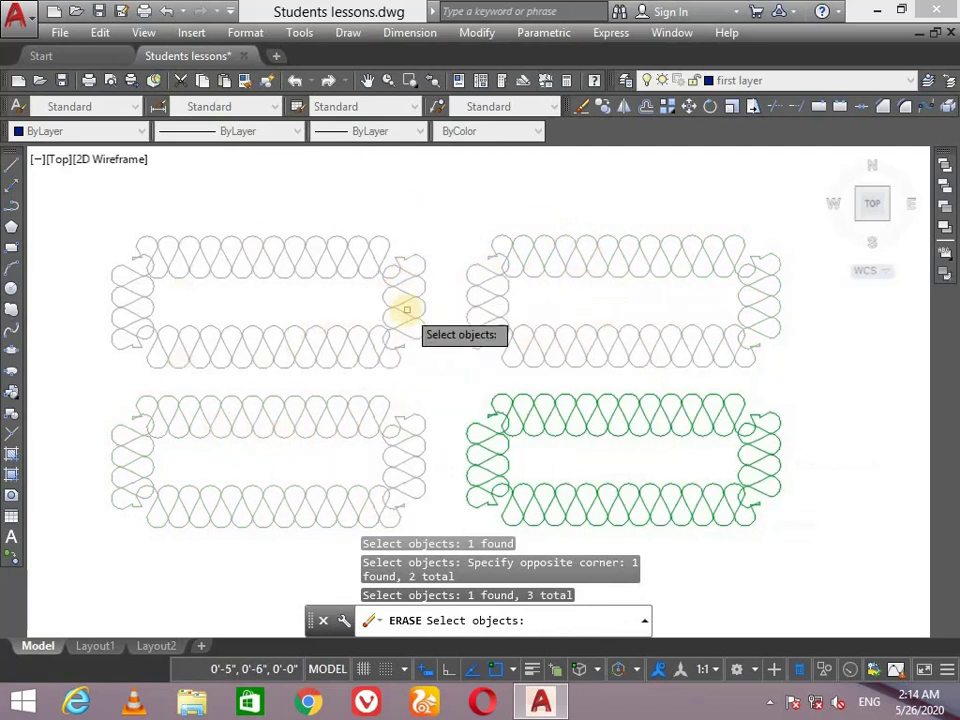
key(Return)
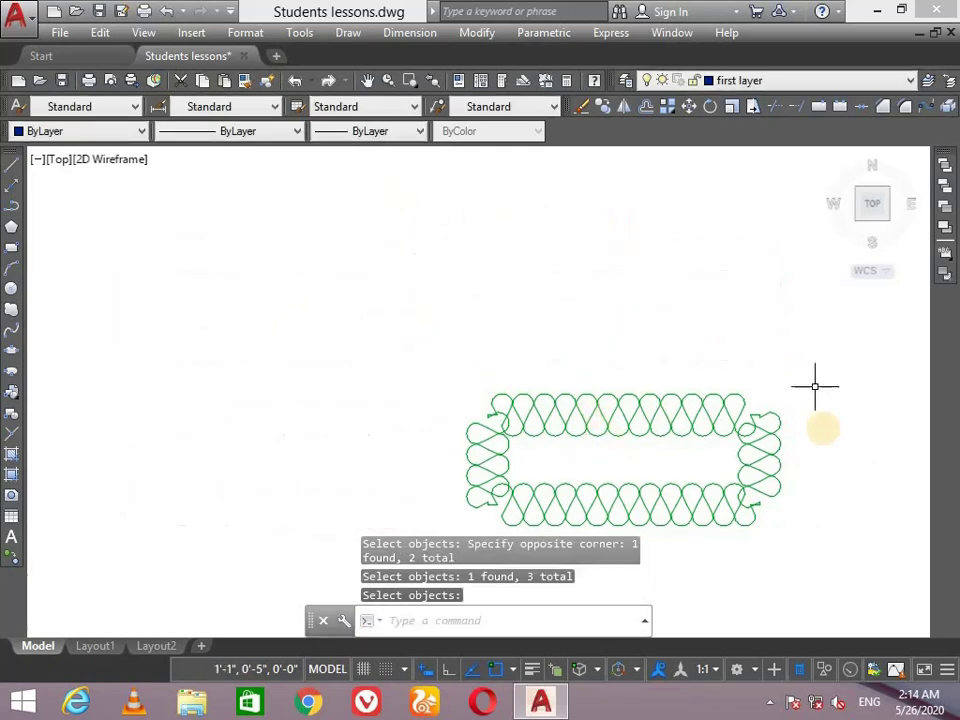
Copy the remaining rectangle three times, placing copies above it, diagonally to its upper left and to its left in a two-by-two layout
mouse_move(814, 386)
middle_down()
mouse_move(739, 336)
mouse_move(710, 334)
middle_up()
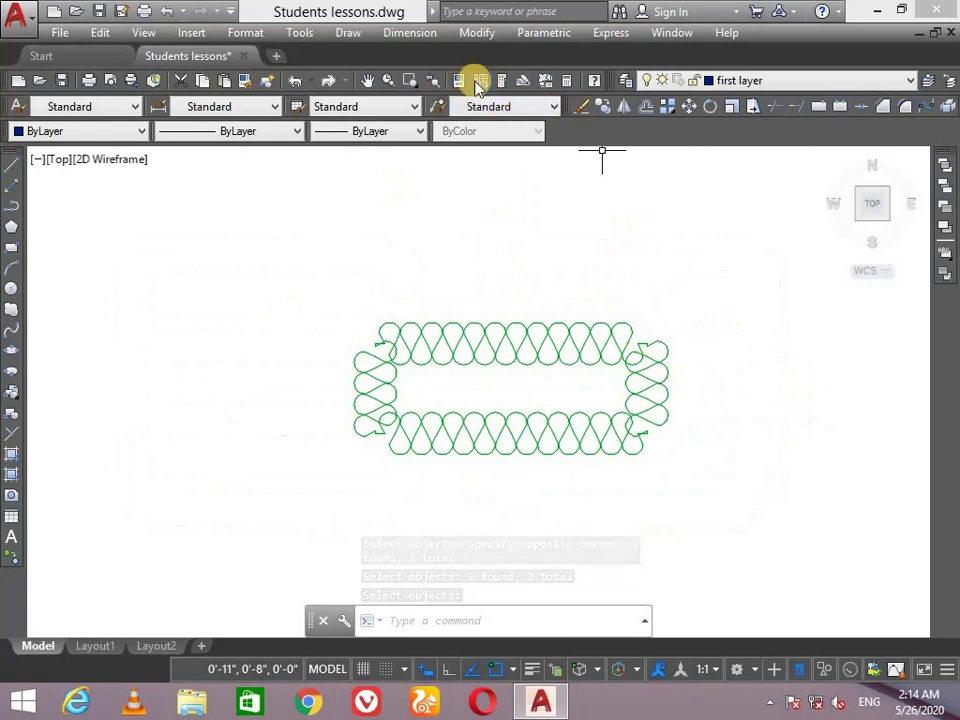
click(476, 32)
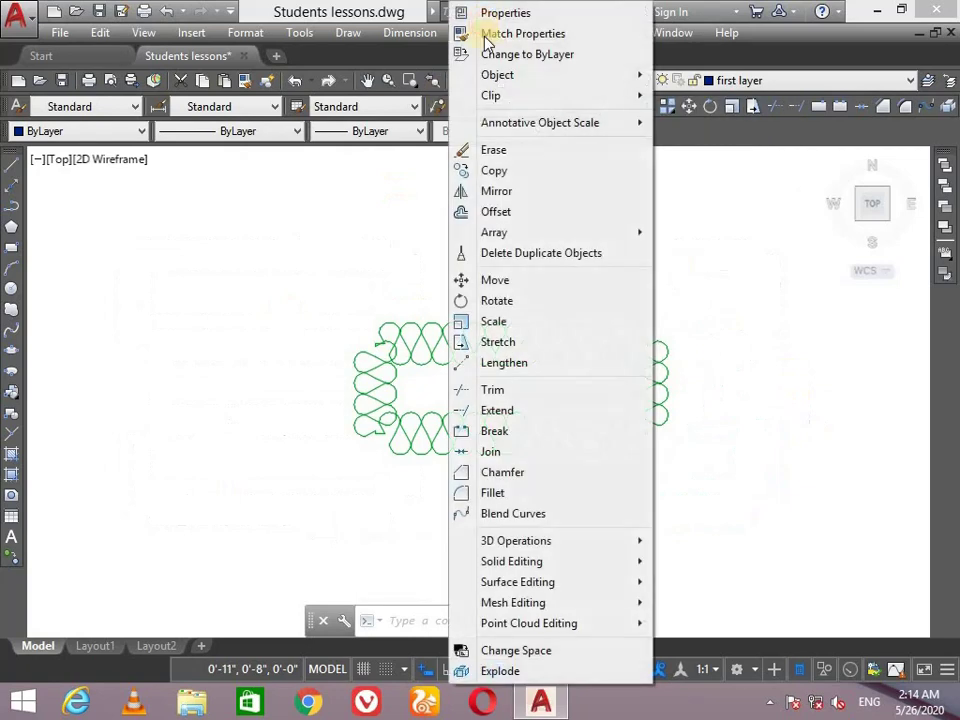
click(553, 174)
click(669, 296)
click(500, 415)
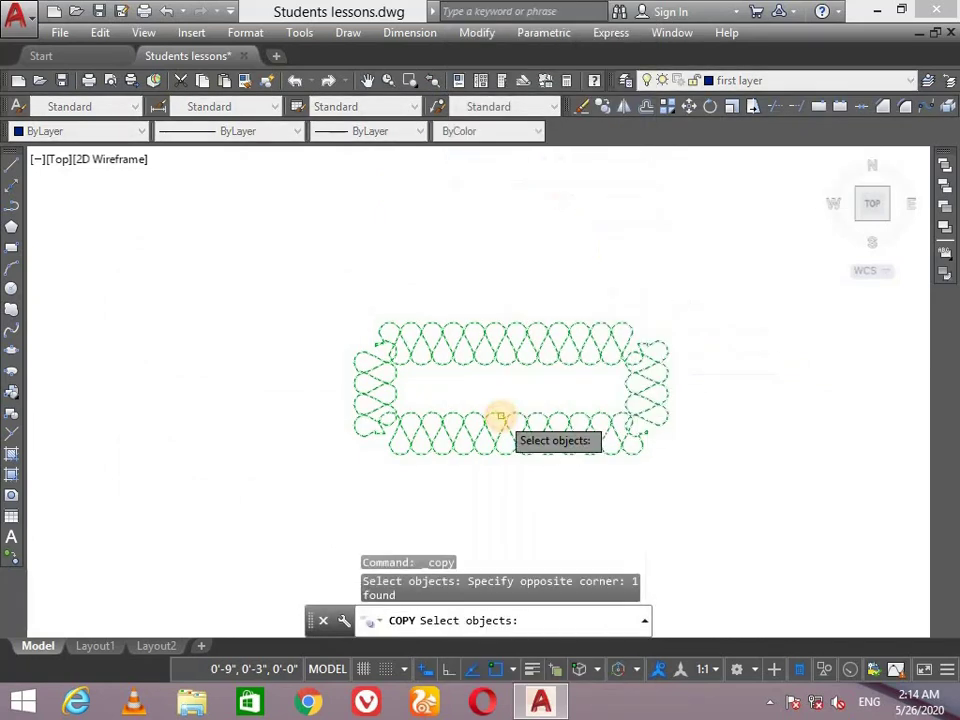
key(Return)
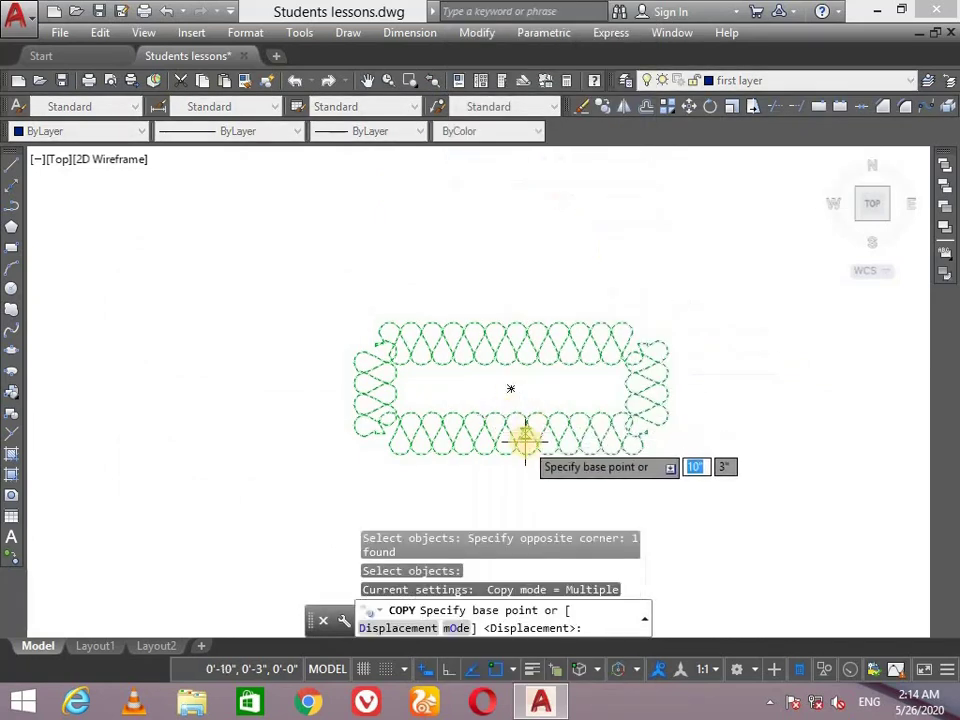
click(525, 439)
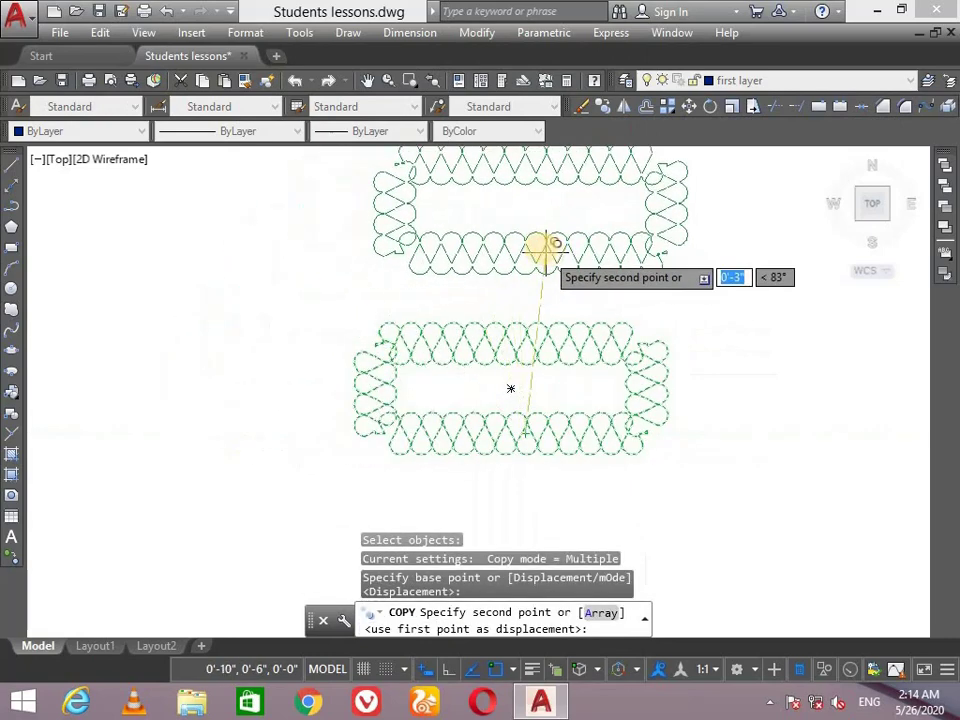
click(520, 255)
click(186, 256)
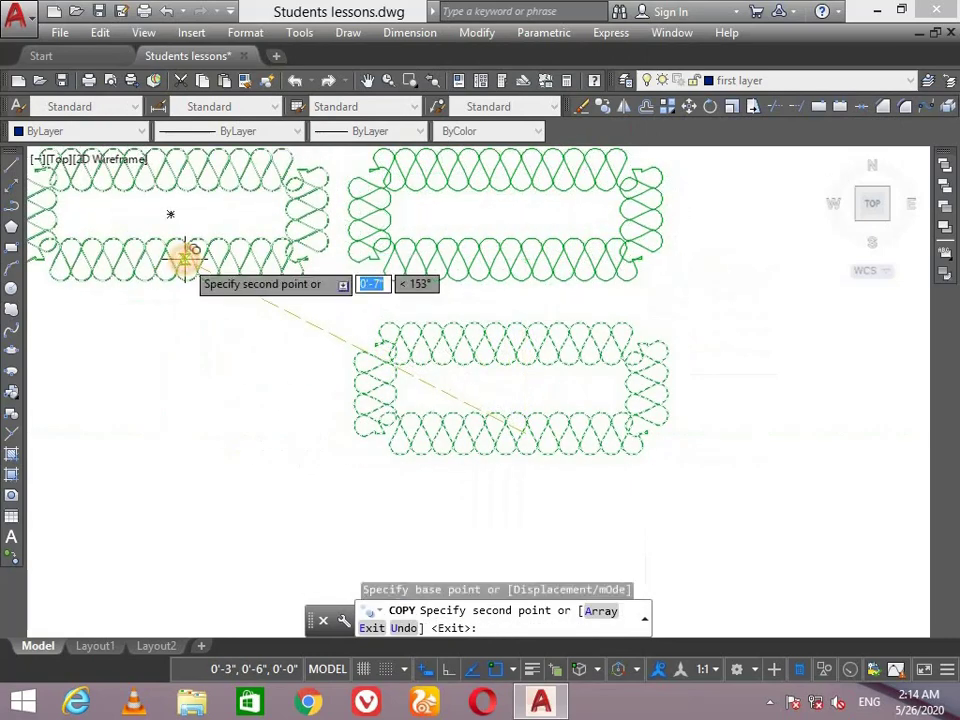
click(172, 420)
mouse_move(236, 418)
middle_down()
mouse_move(564, 450)
mouse_move(390, 457)
middle_up()
key(Return)
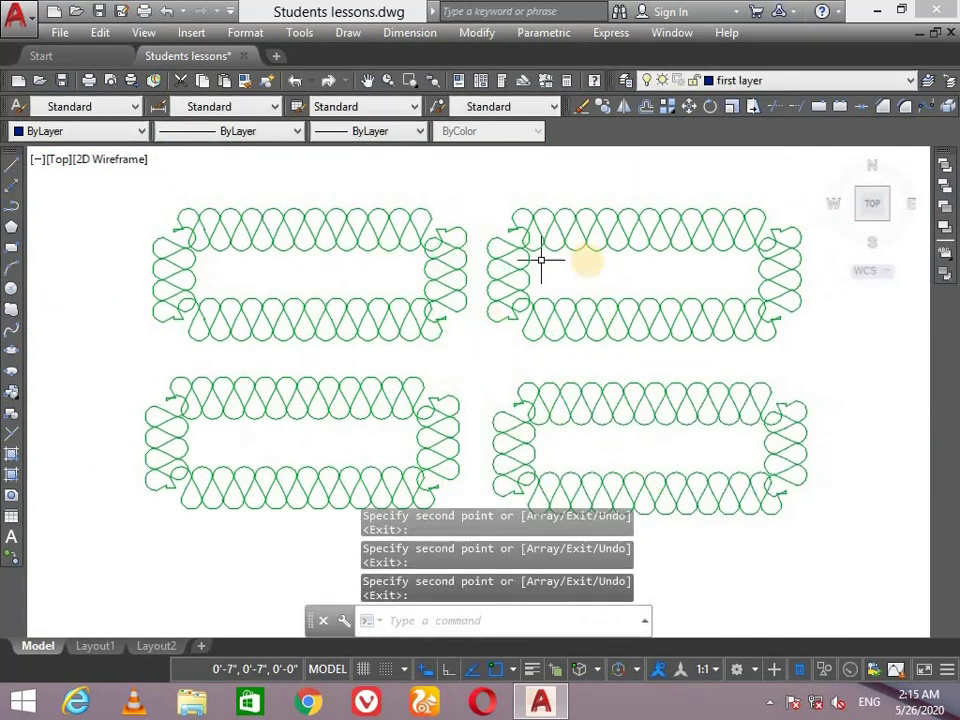
scroll(611, 296, down, 3)
mouse_move(611, 296)
middle_down()
mouse_move(733, 334)
mouse_move(679, 318)
middle_up()
scroll(720, 330, down, 2)
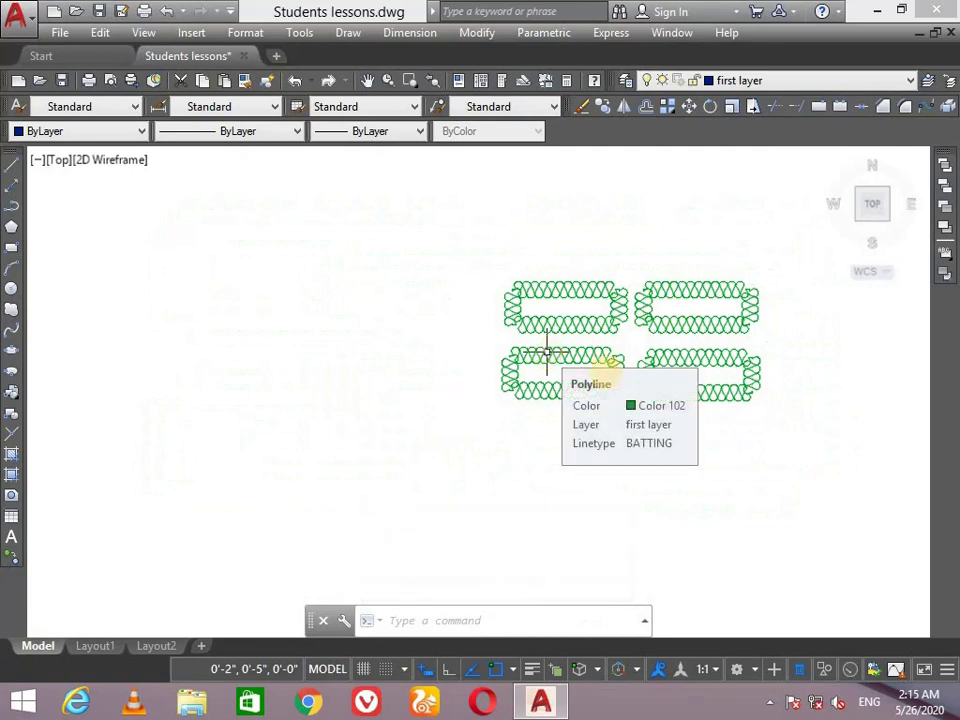
scroll(611, 324, up, 2)
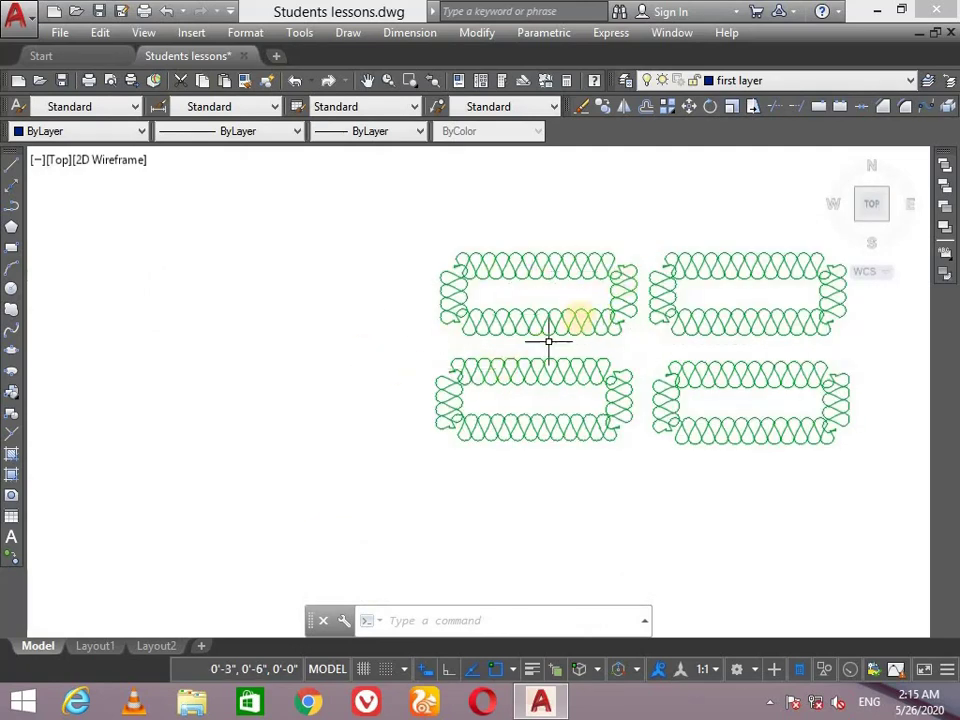
click(480, 42)
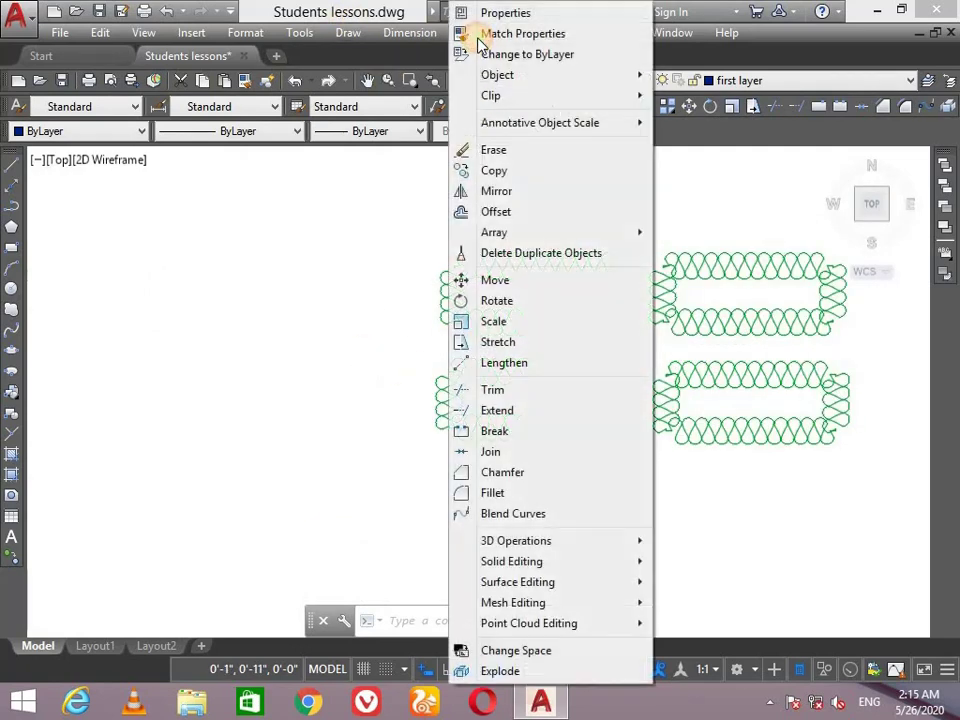
click(330, 427)
click(331, 429)
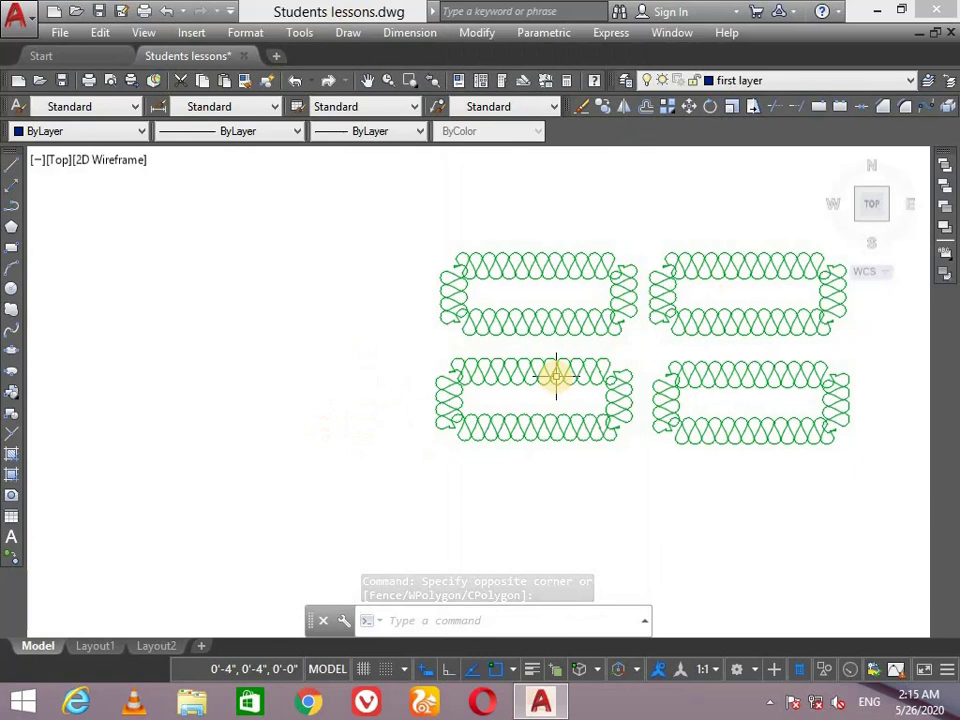
click(474, 33)
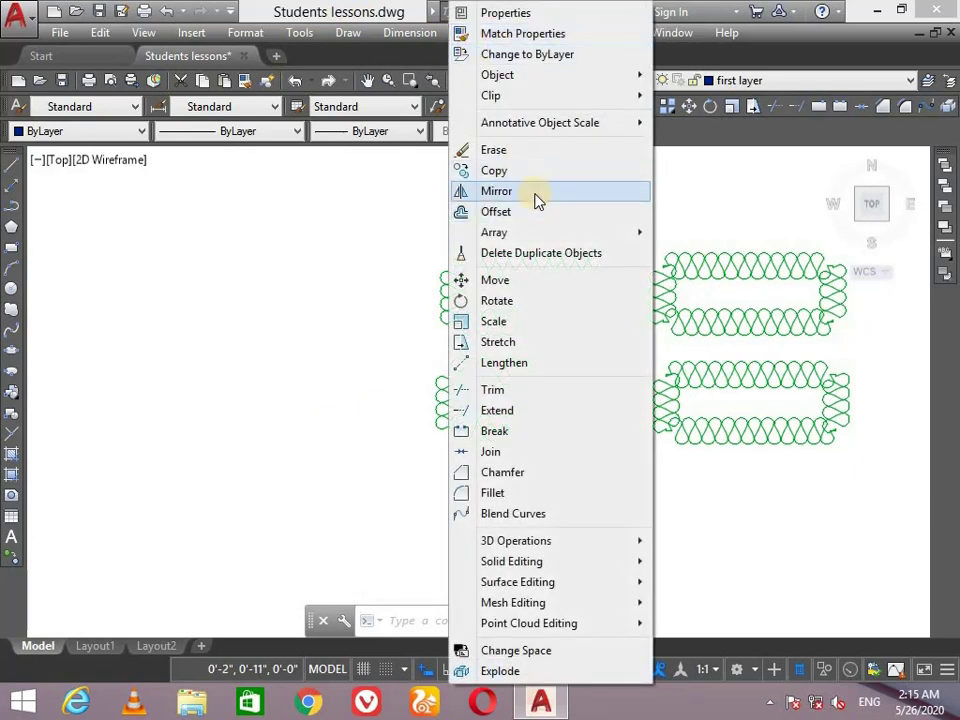
click(536, 194)
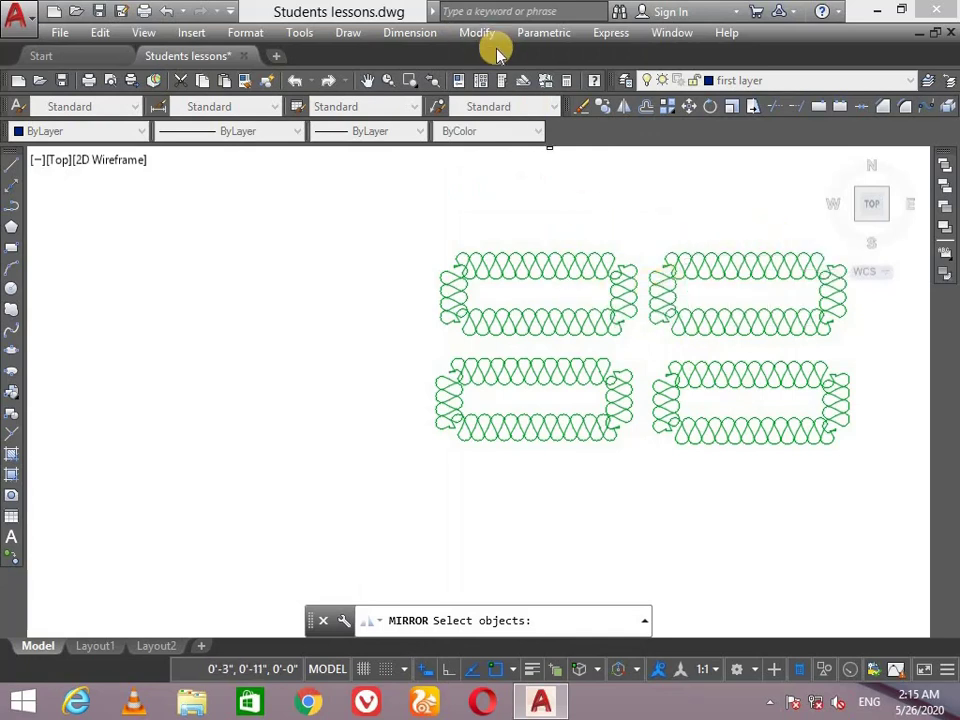
key(Return)
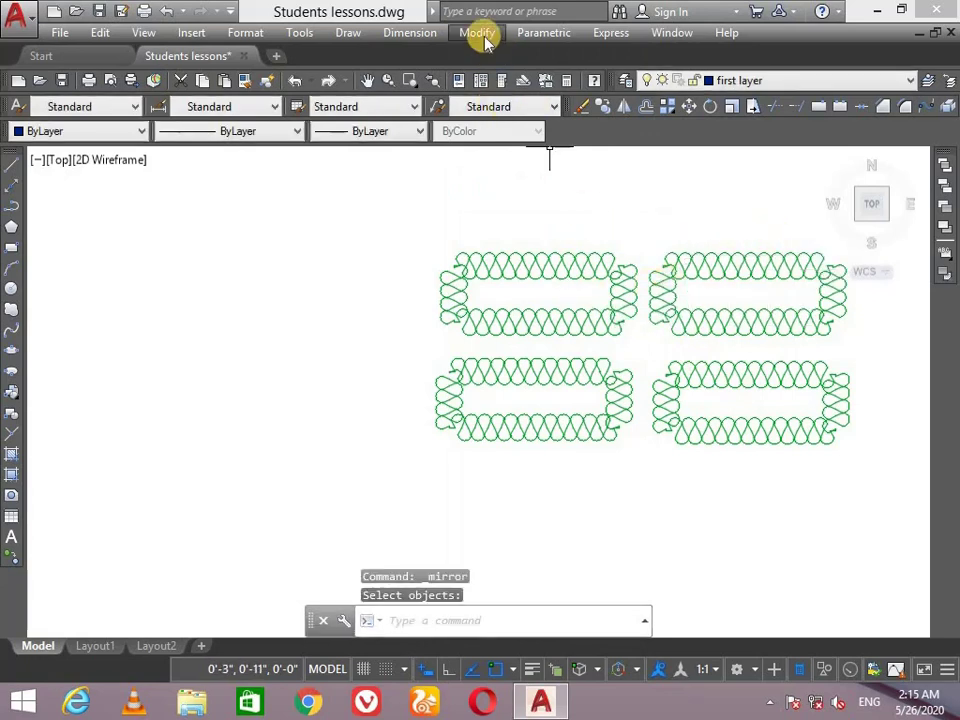
Move all four rectangles together up and to the left, using the lower-left rectangle's centre as base point
click(478, 33)
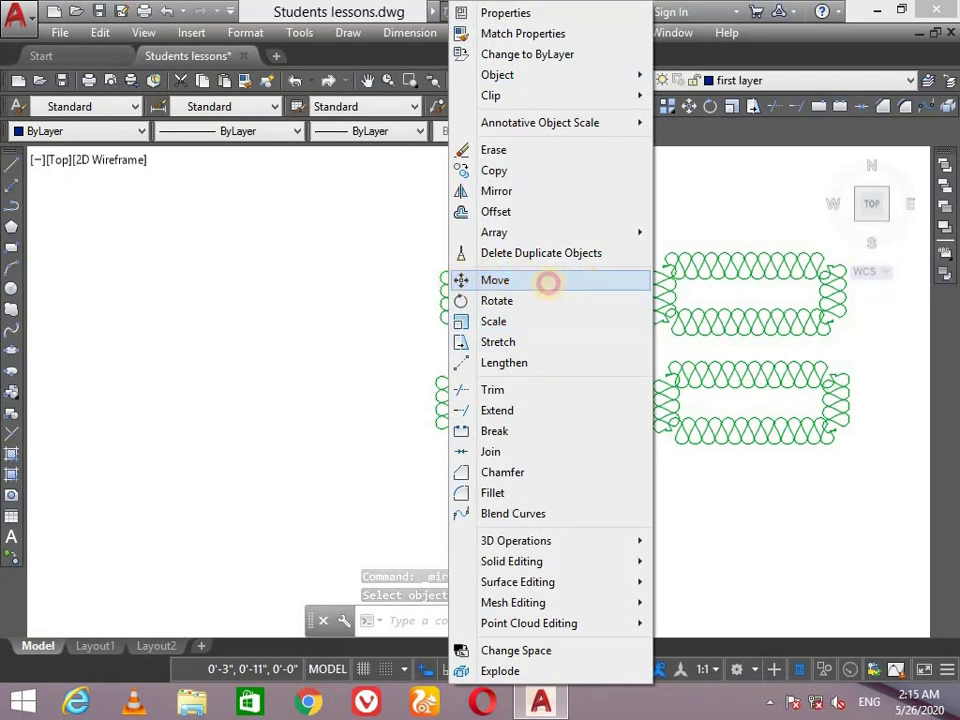
click(548, 283)
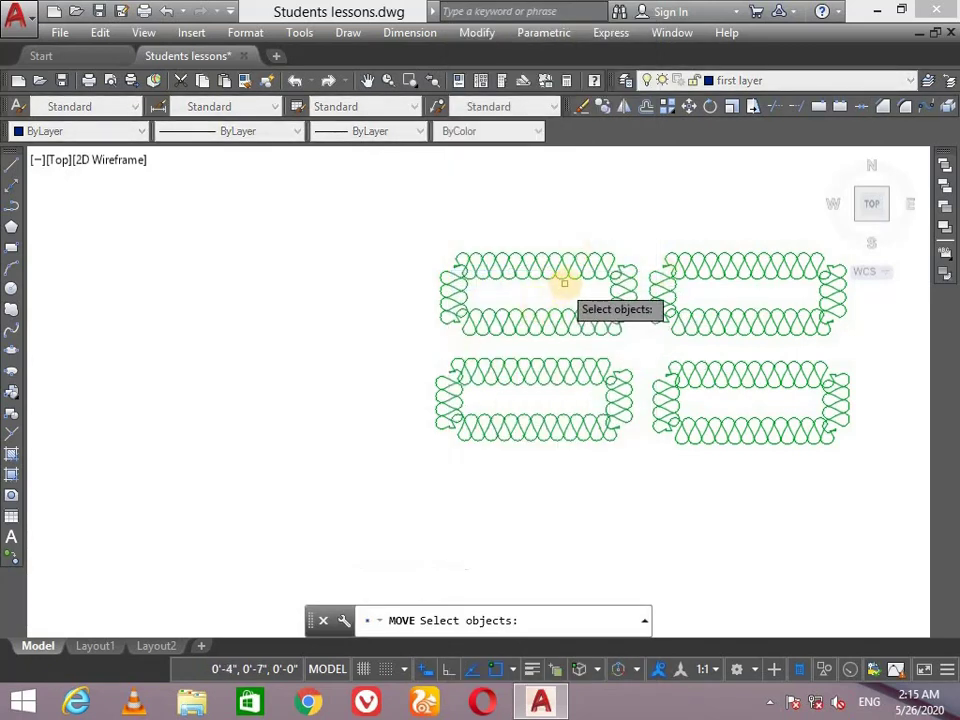
mouse_move(724, 279)
middle_down()
mouse_move(555, 274)
mouse_move(601, 288)
middle_up()
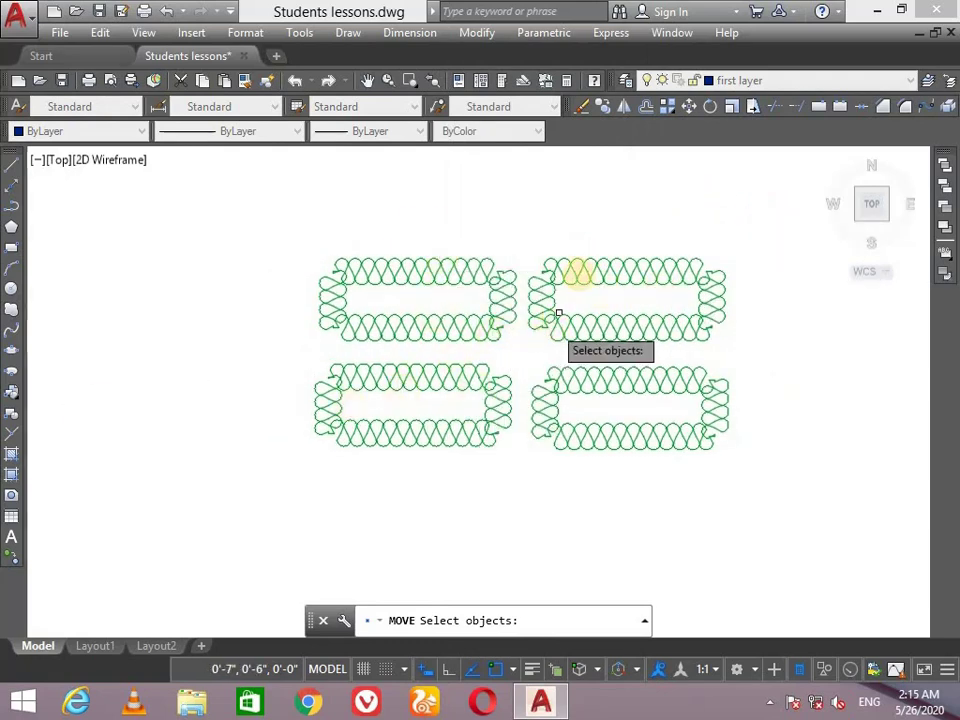
click(753, 236)
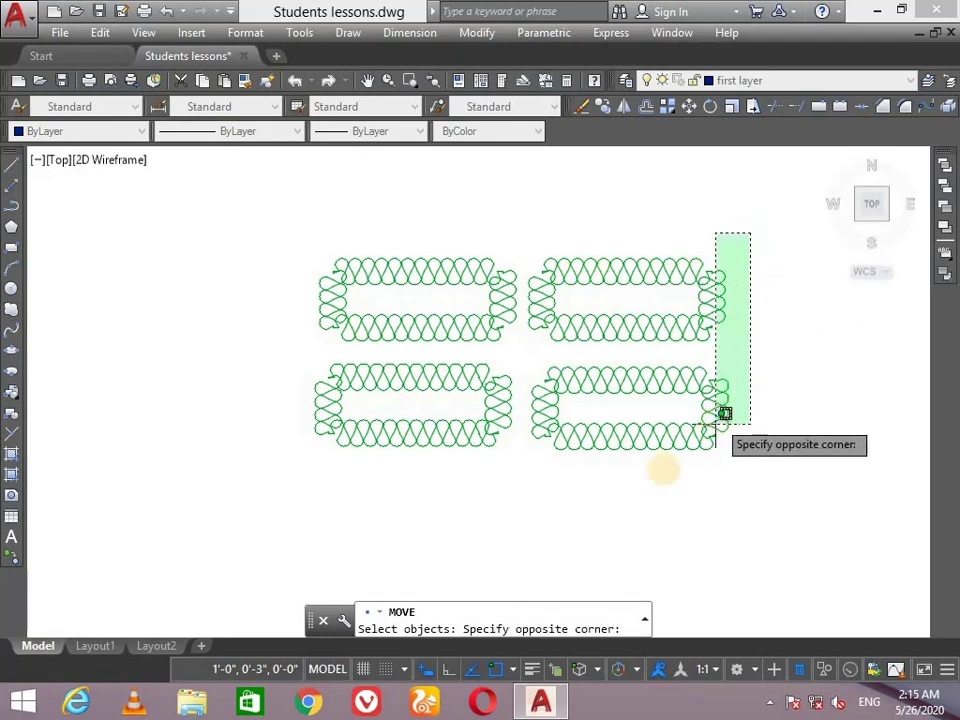
click(294, 481)
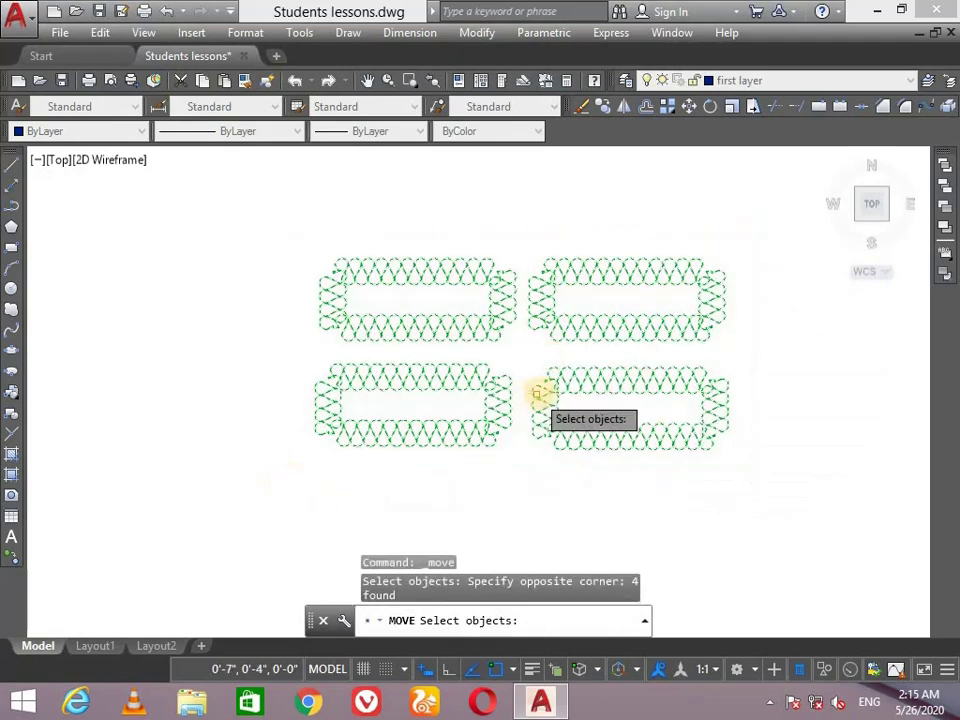
key(Return)
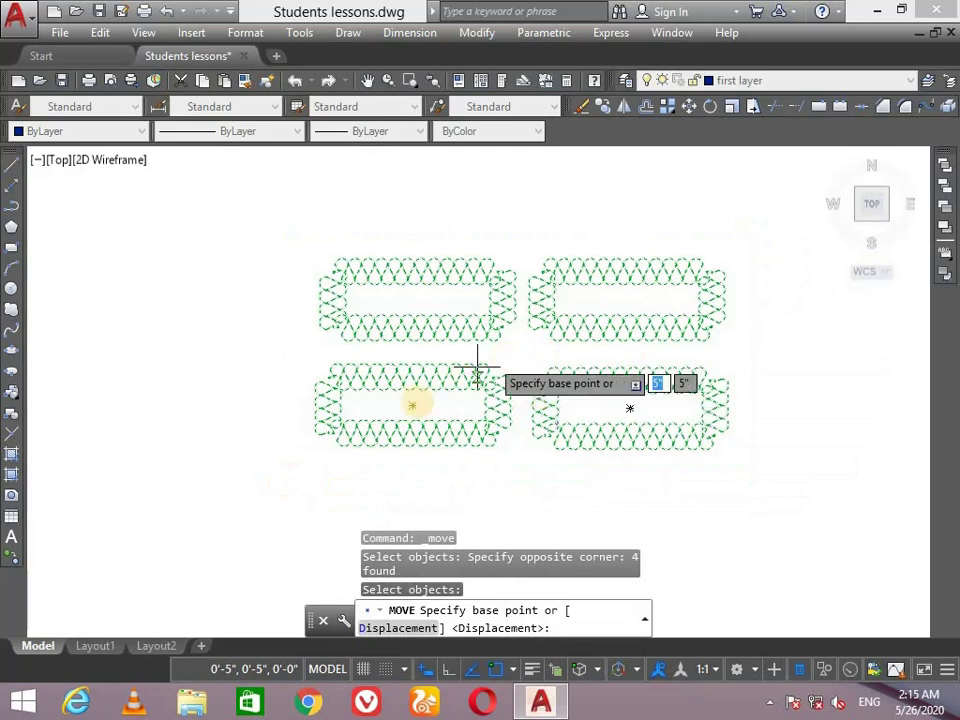
click(412, 402)
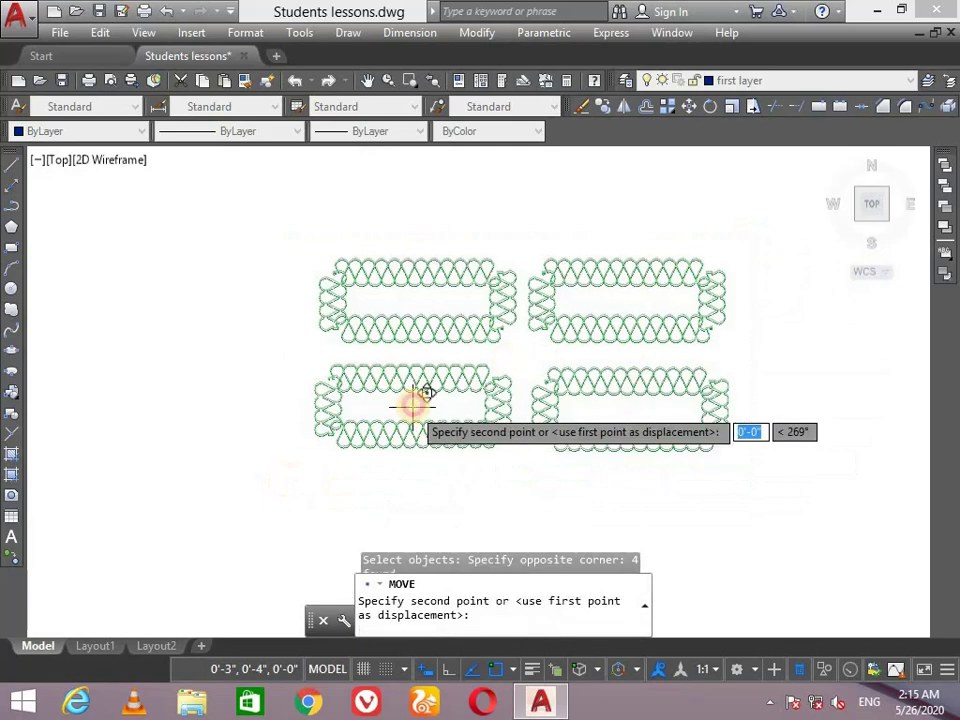
scroll(459, 290, down, 2)
middle_drag(459, 290, 508, 332)
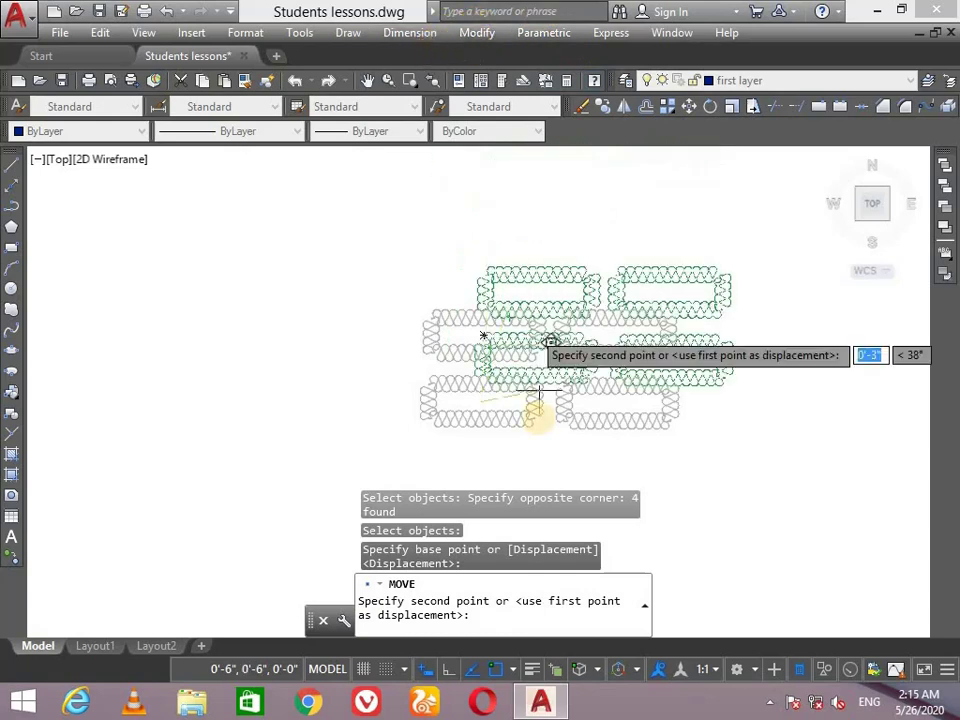
scroll(450, 350, down, 2)
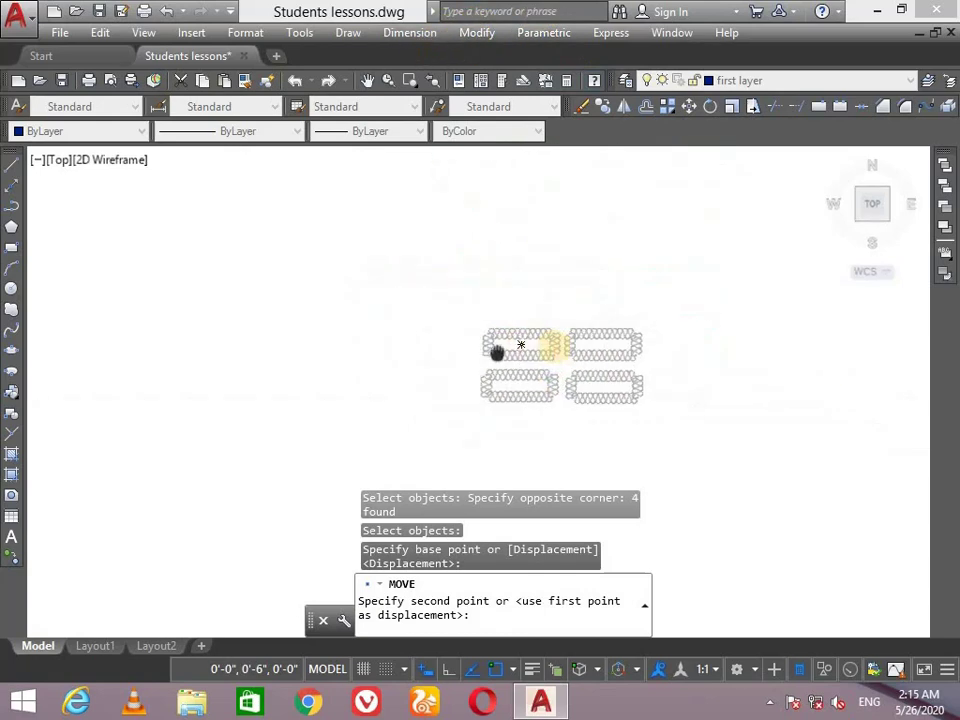
click(322, 245)
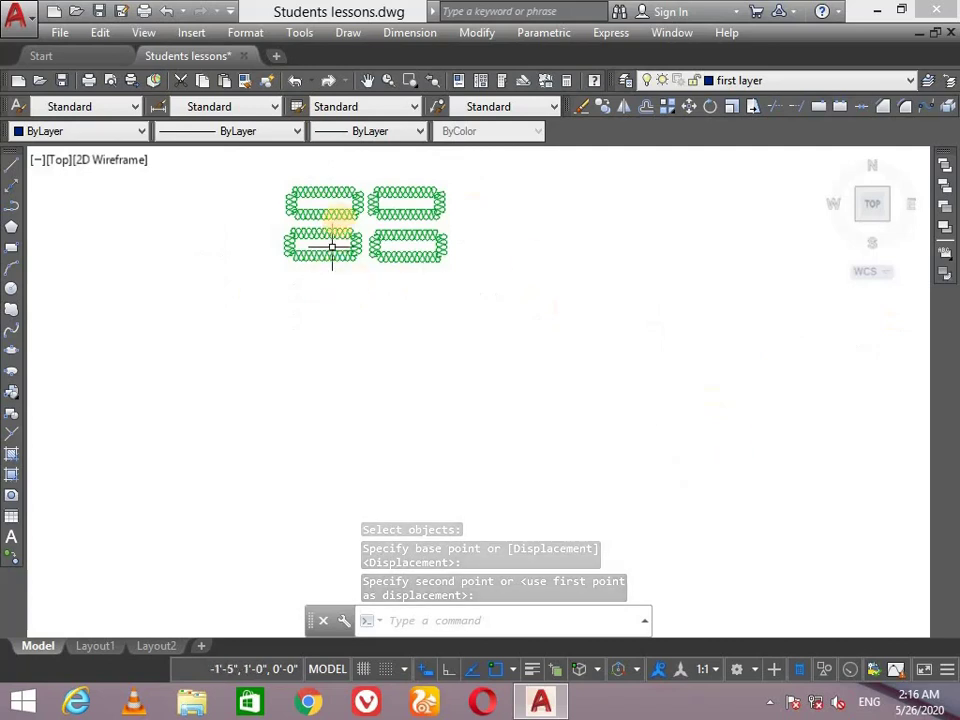
Move all four batting rectangles together down and to the right, using a base point on the upper-right rectangle
scroll(356, 294, up, 2)
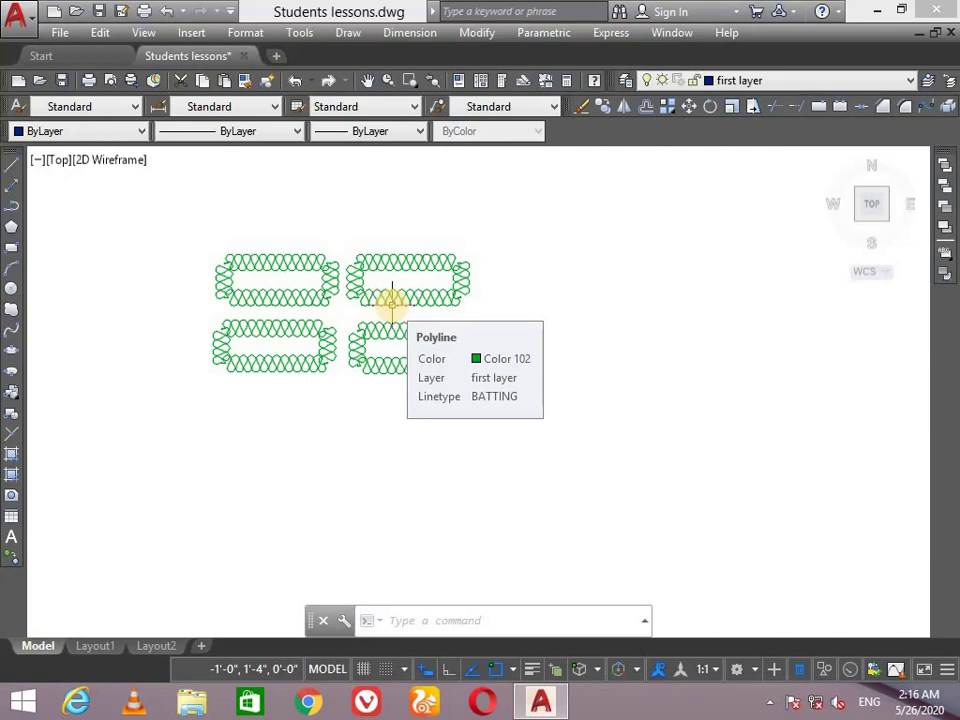
click(508, 208)
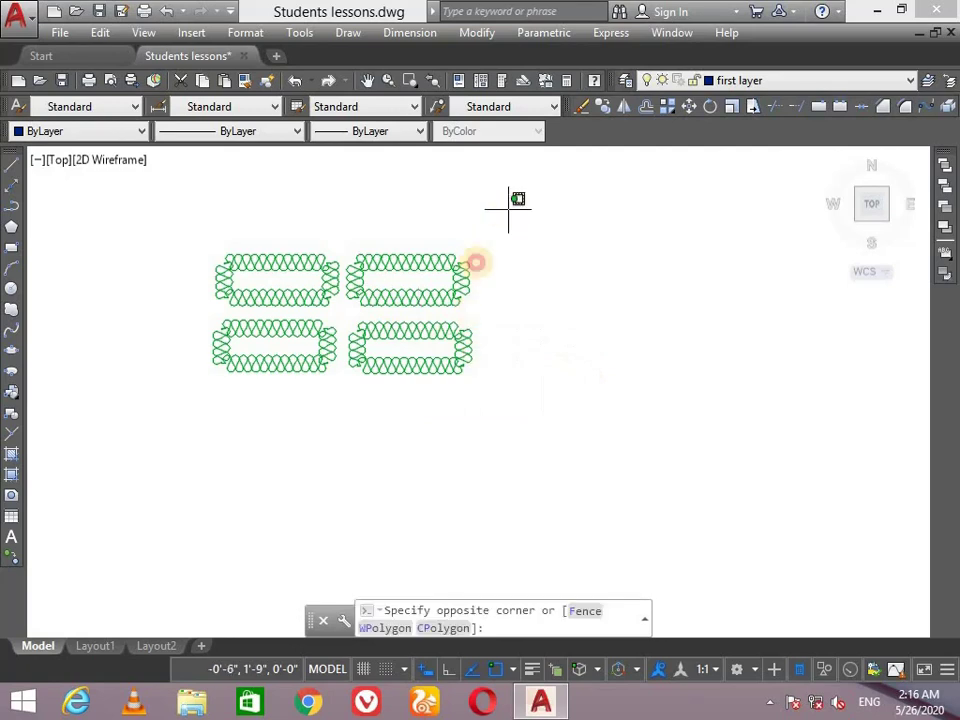
click(197, 392)
click(477, 33)
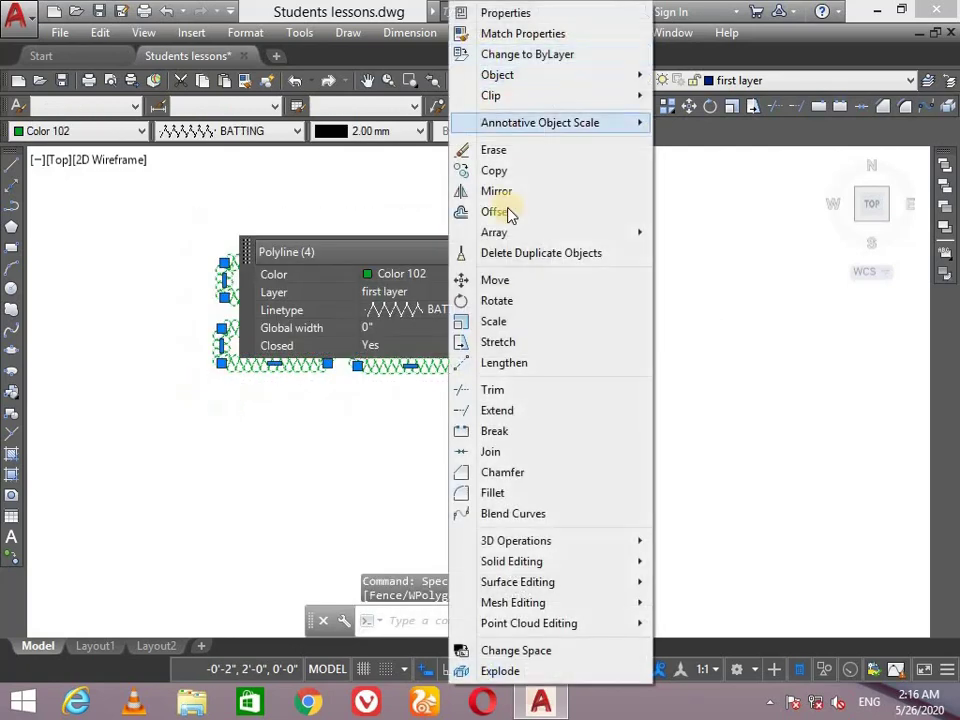
click(493, 279)
click(407, 301)
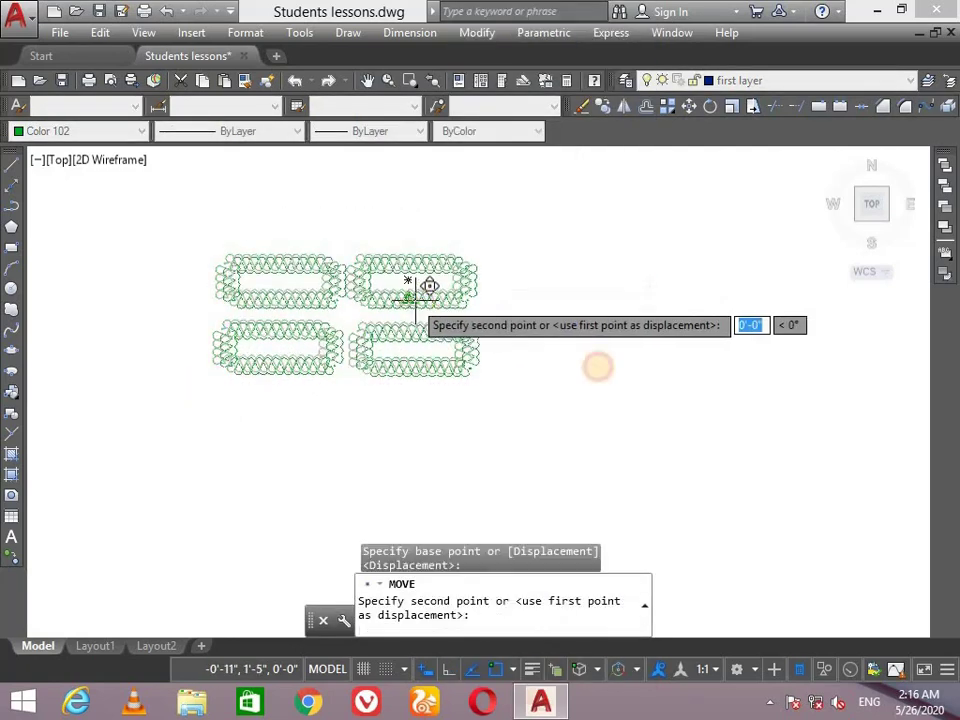
click(500, 455)
scroll(568, 369, down, 2)
mouse_move(583, 348)
middle_down()
mouse_move(590, 322)
mouse_move(482, 311)
middle_up()
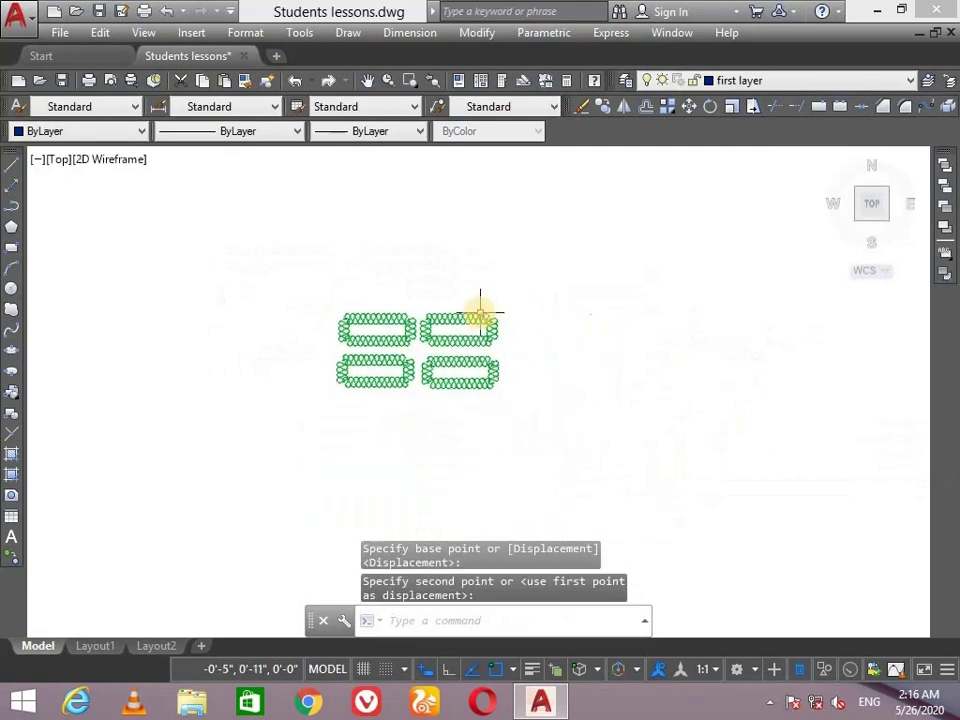
scroll(479, 313, up, 4)
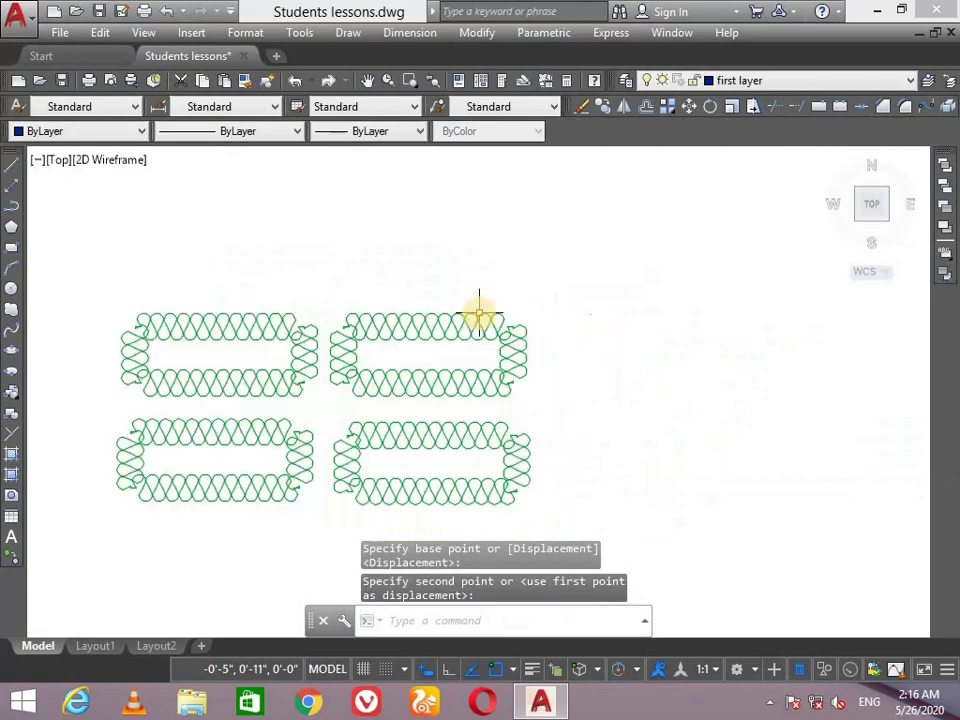
Turn on Ortho mode and draw a vertical line about 6 inches long to the right of the four rectangles
click(590, 267)
click(583, 273)
mouse_move(356, 334)
middle_down()
mouse_move(261, 277)
mouse_move(282, 302)
middle_up()
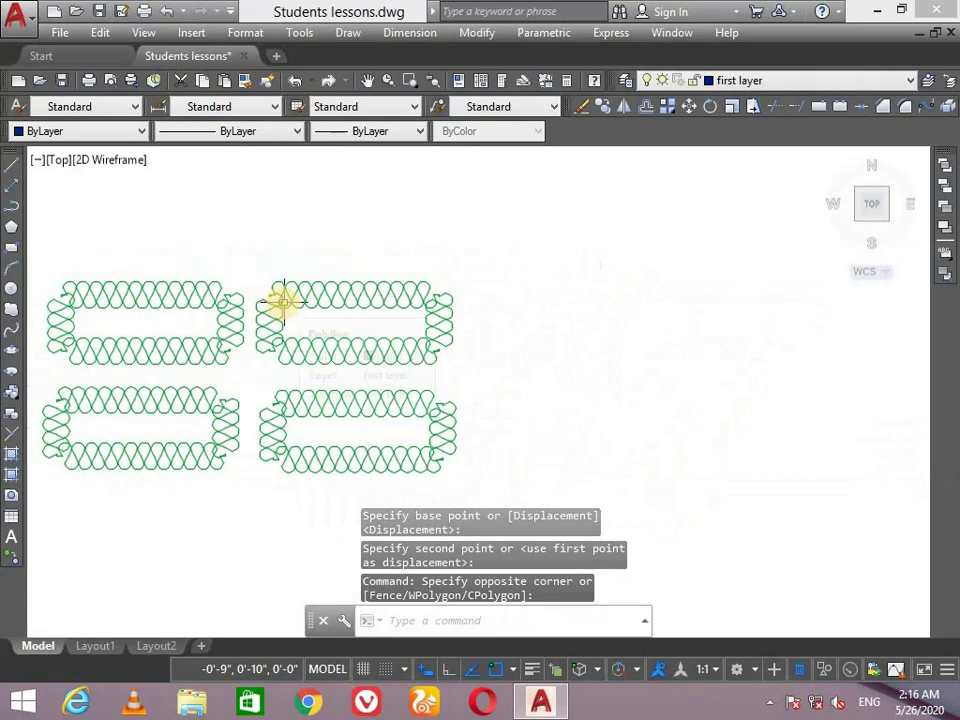
mouse_move(284, 301)
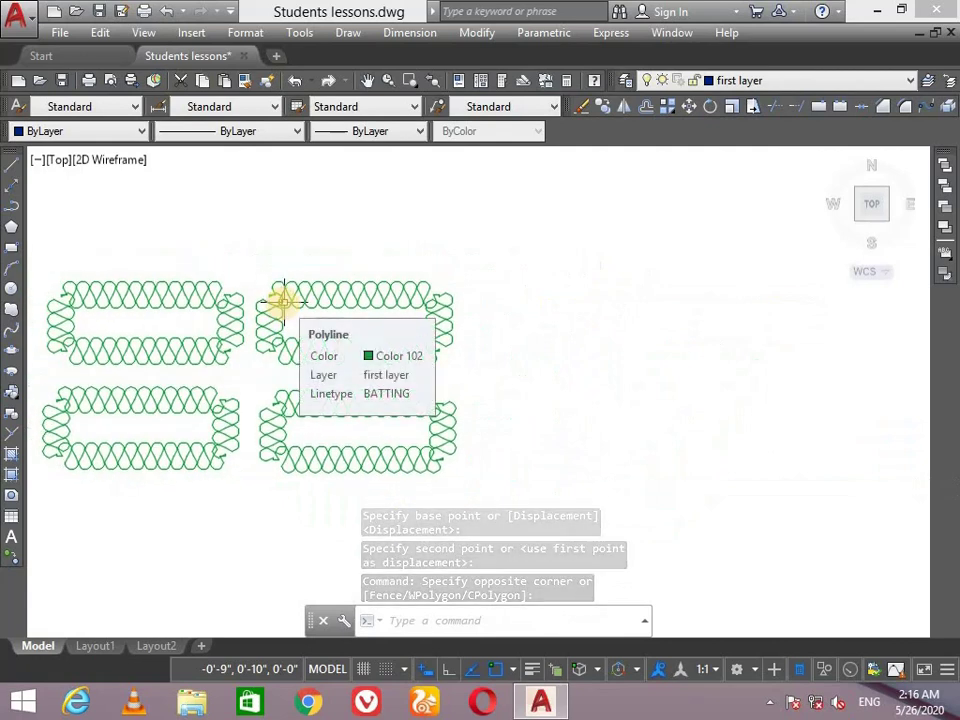
click(13, 163)
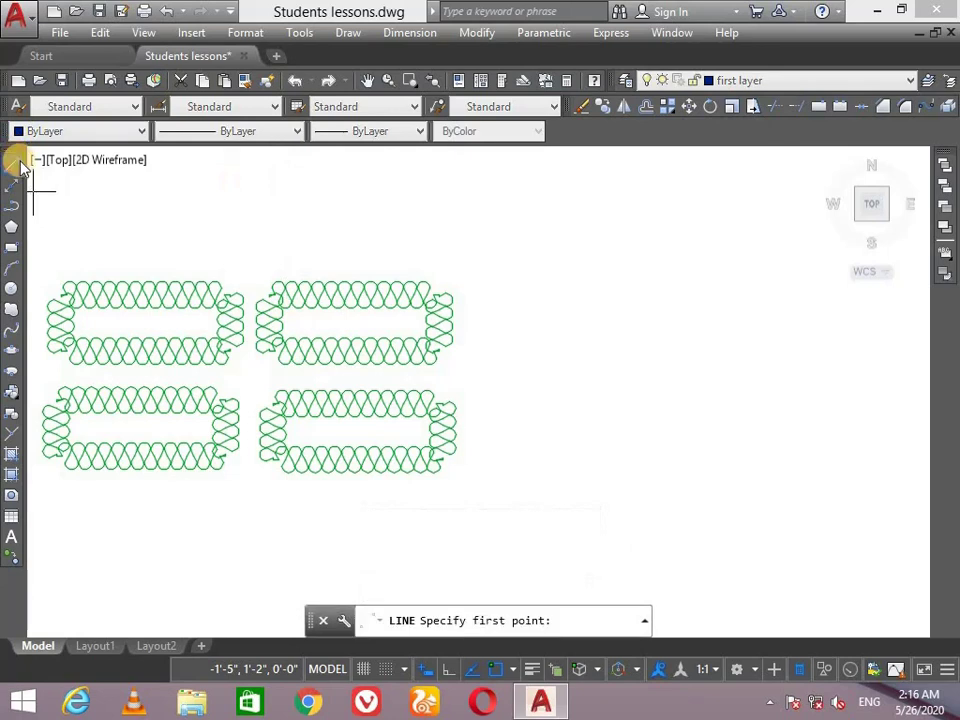
click(531, 378)
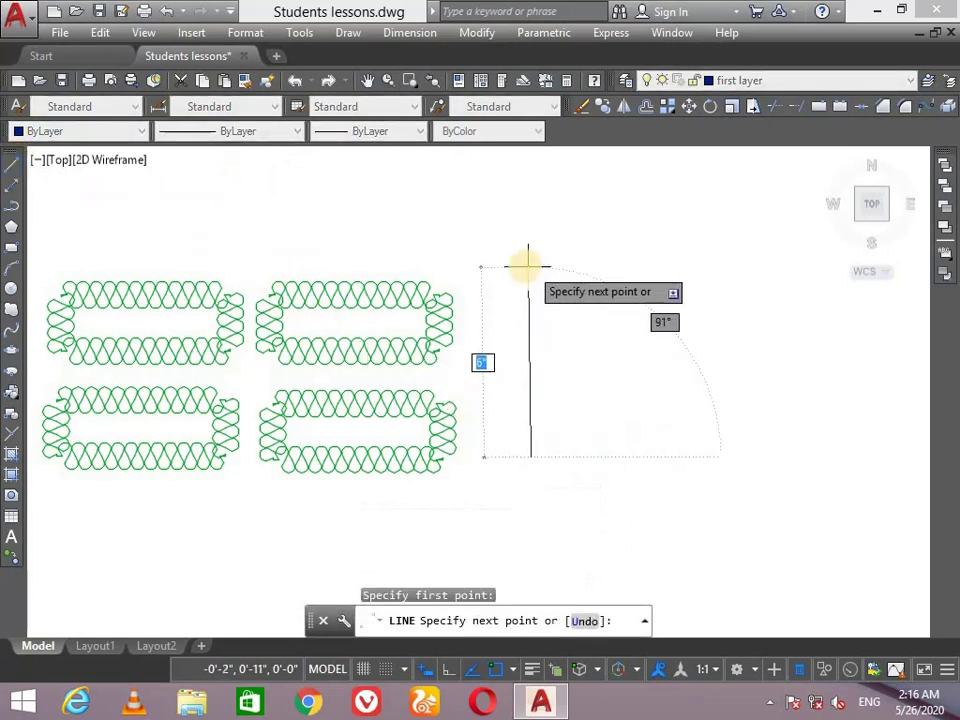
key(F8)
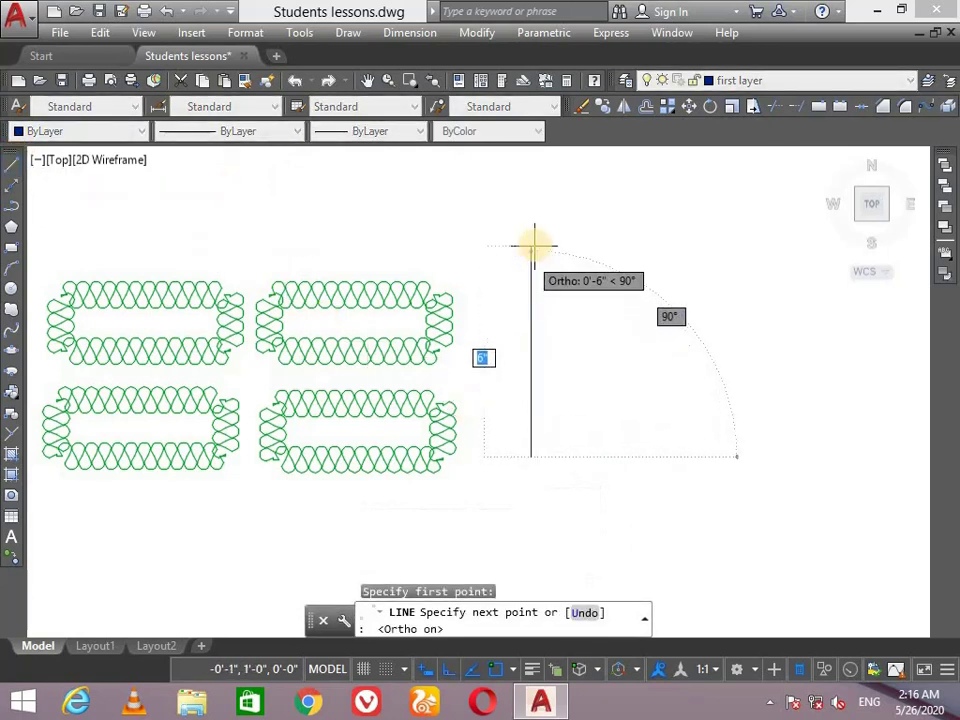
click(531, 243)
key(Return)
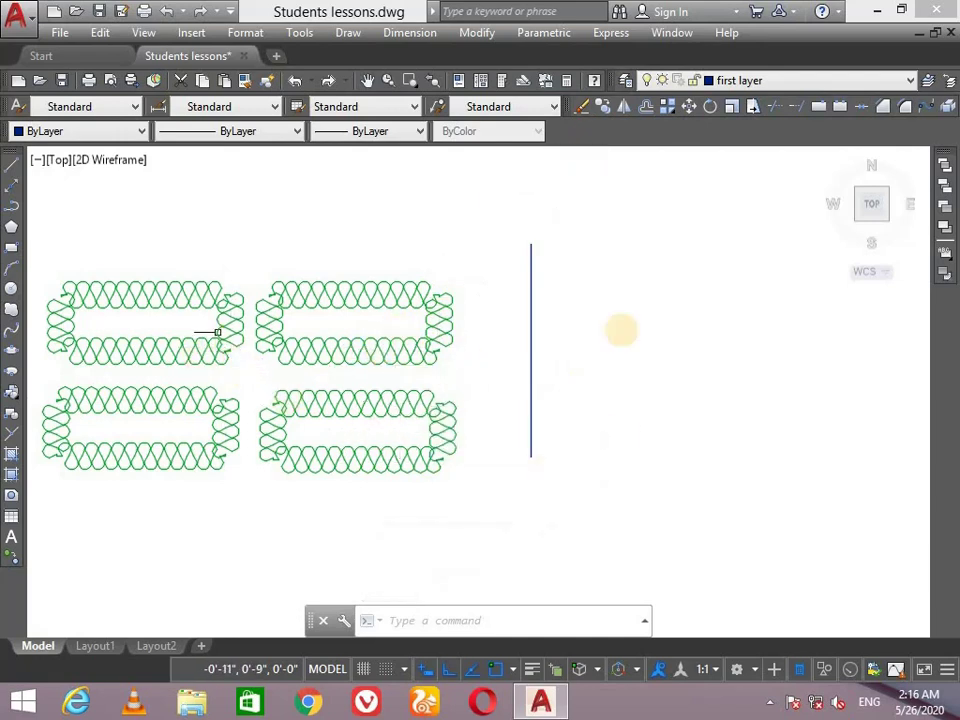
click(494, 36)
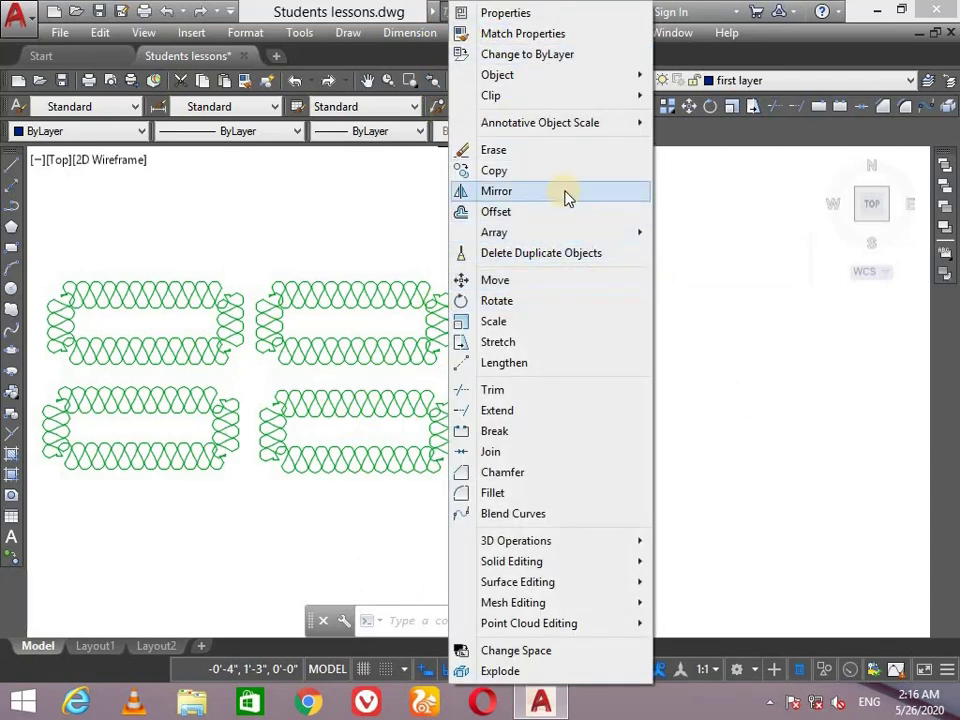
click(532, 190)
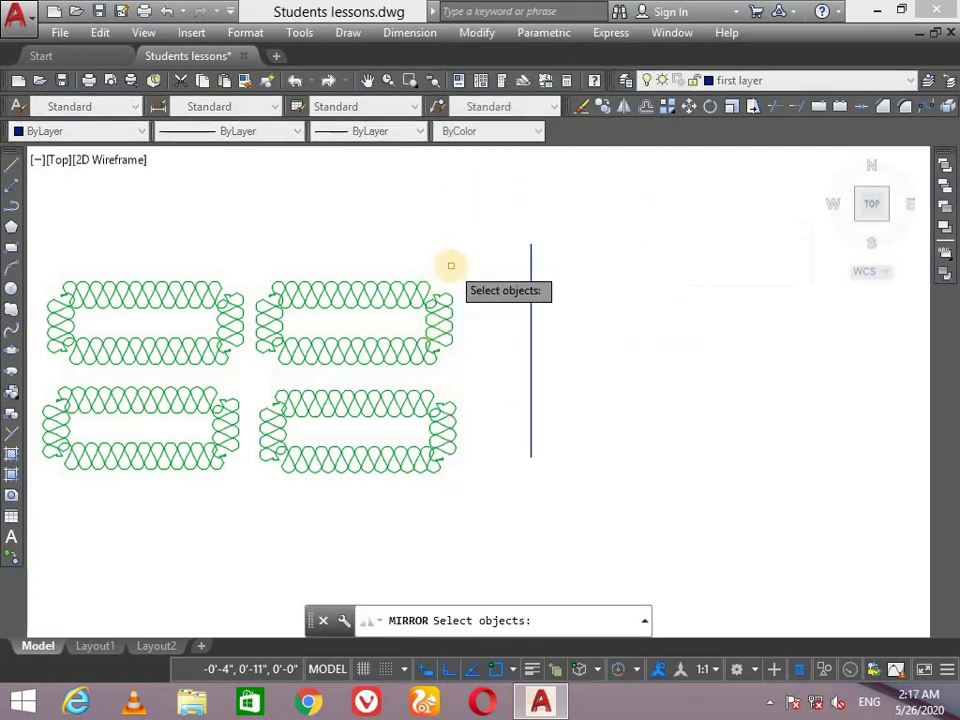
click(503, 290)
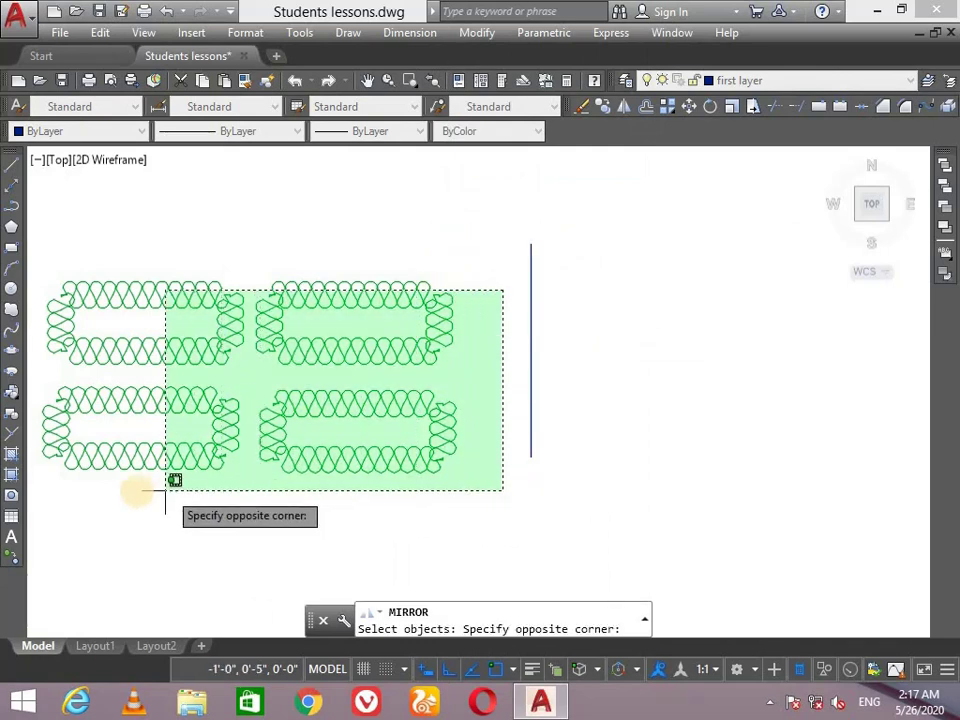
click(62, 489)
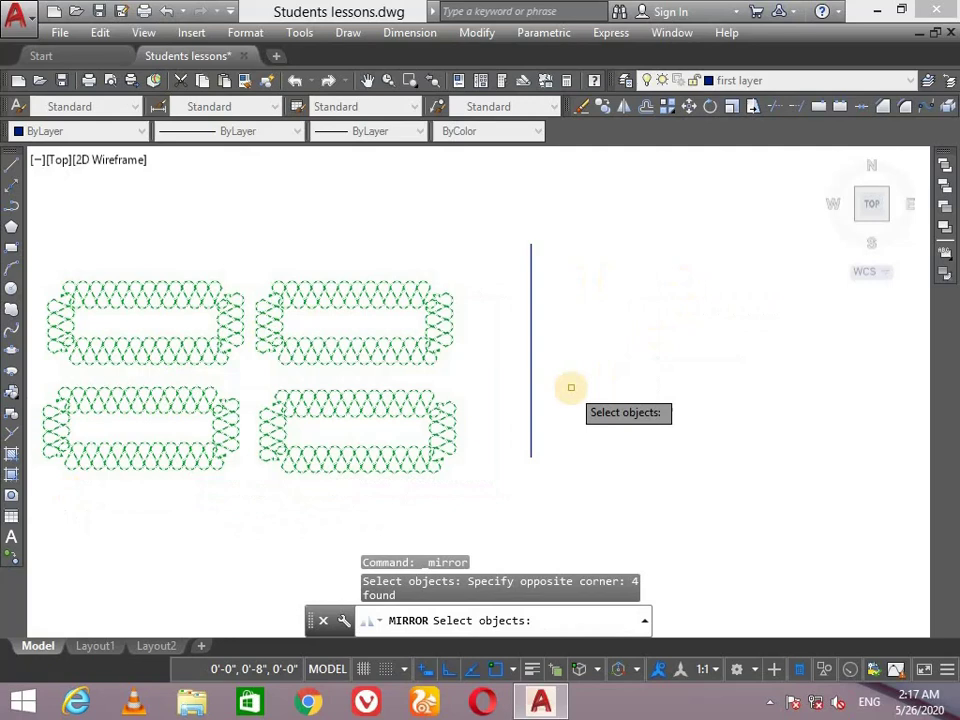
key(Escape)
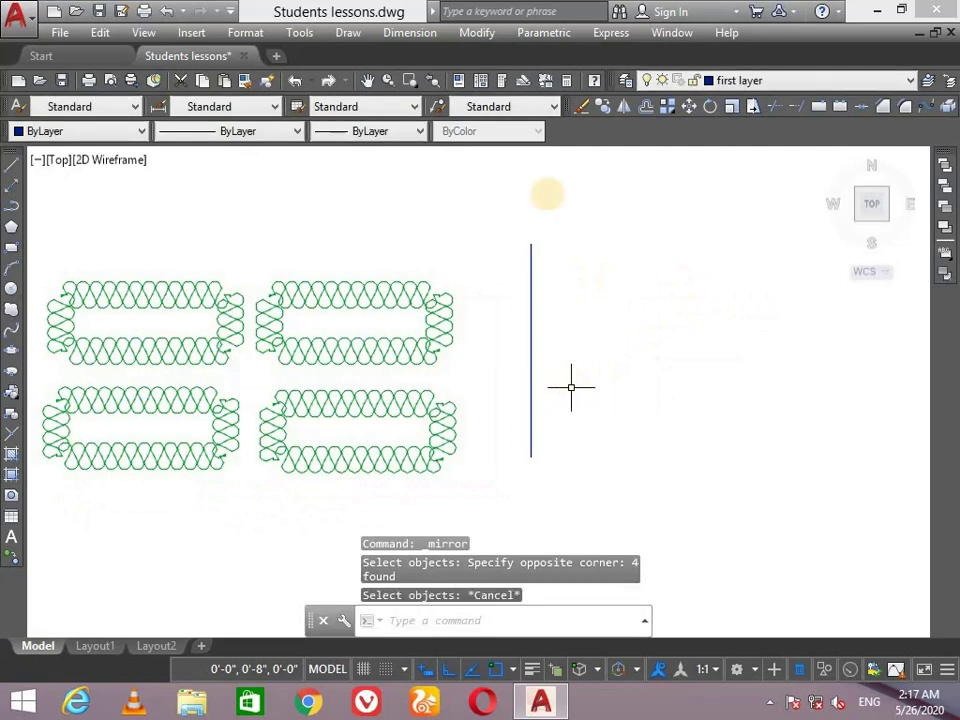
click(476, 32)
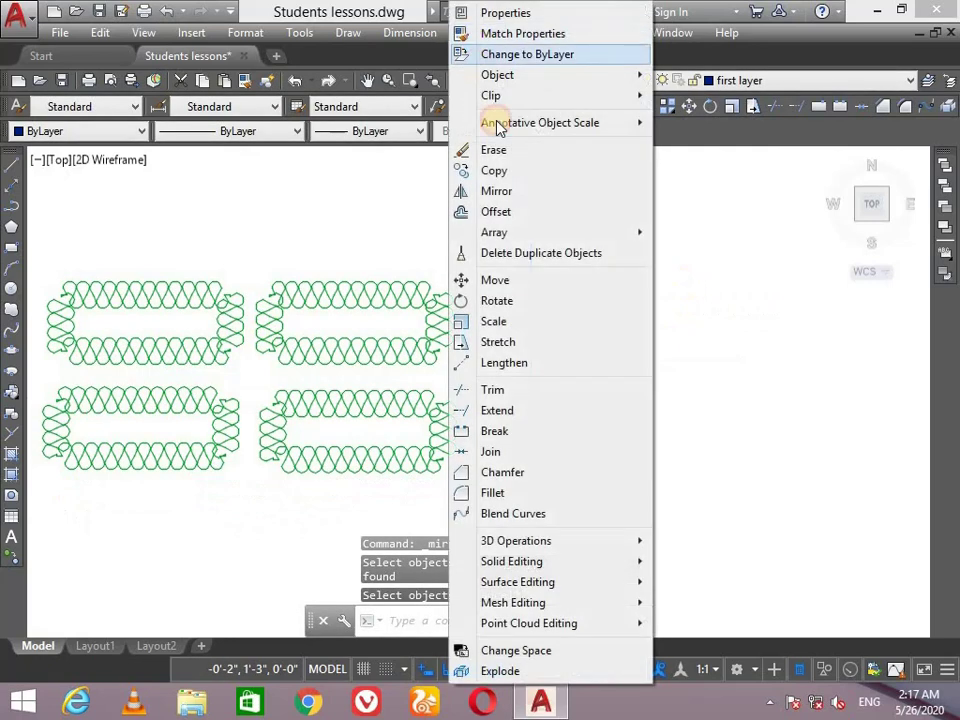
click(519, 191)
click(464, 240)
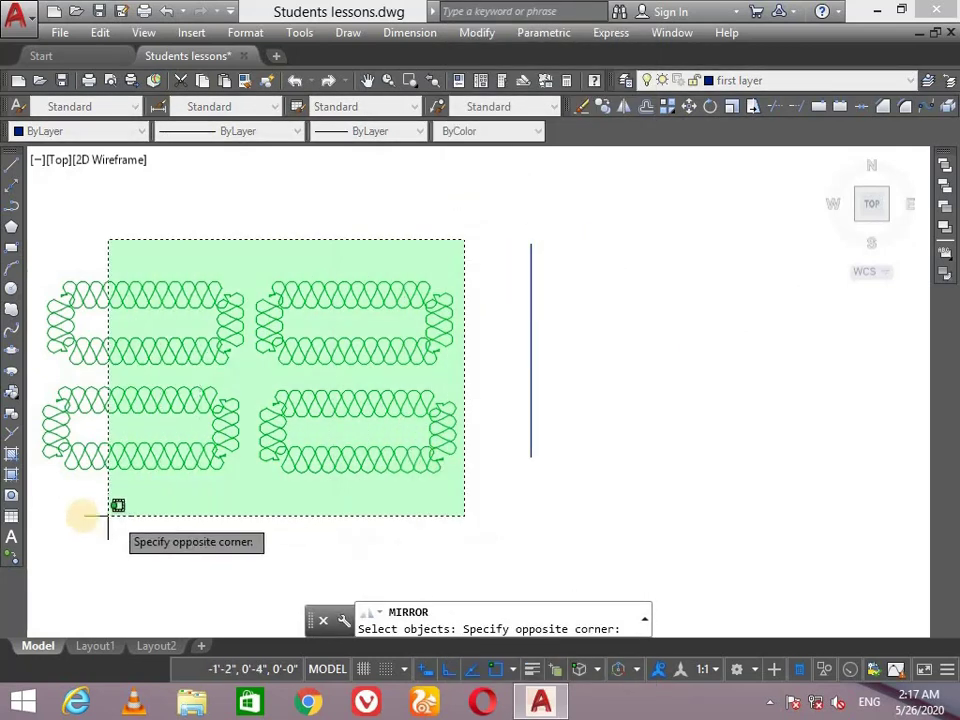
click(48, 515)
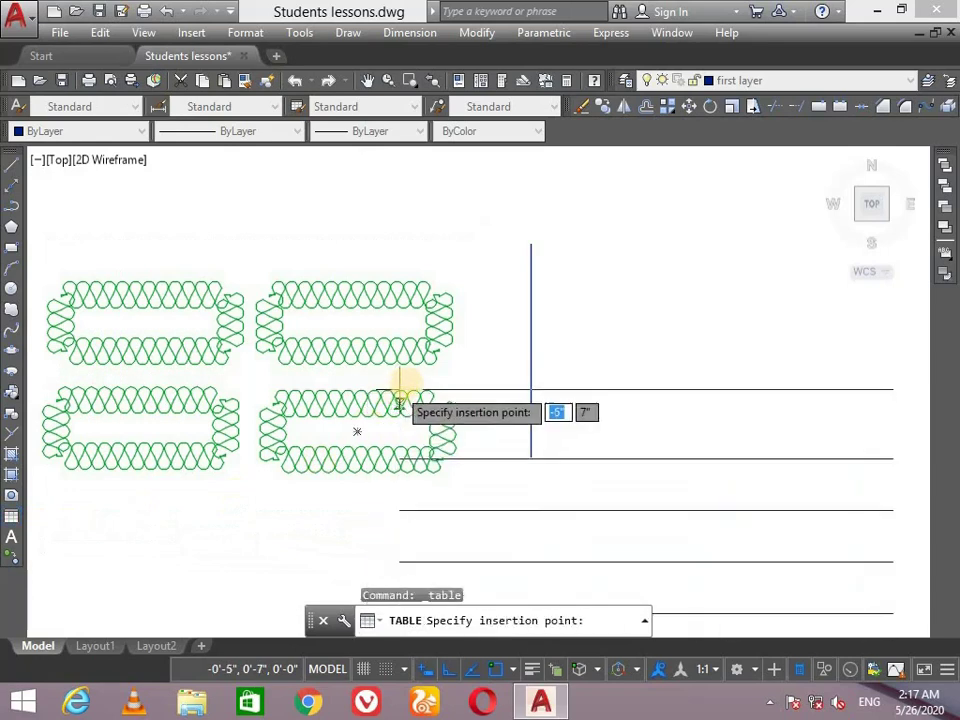
key(Escape)
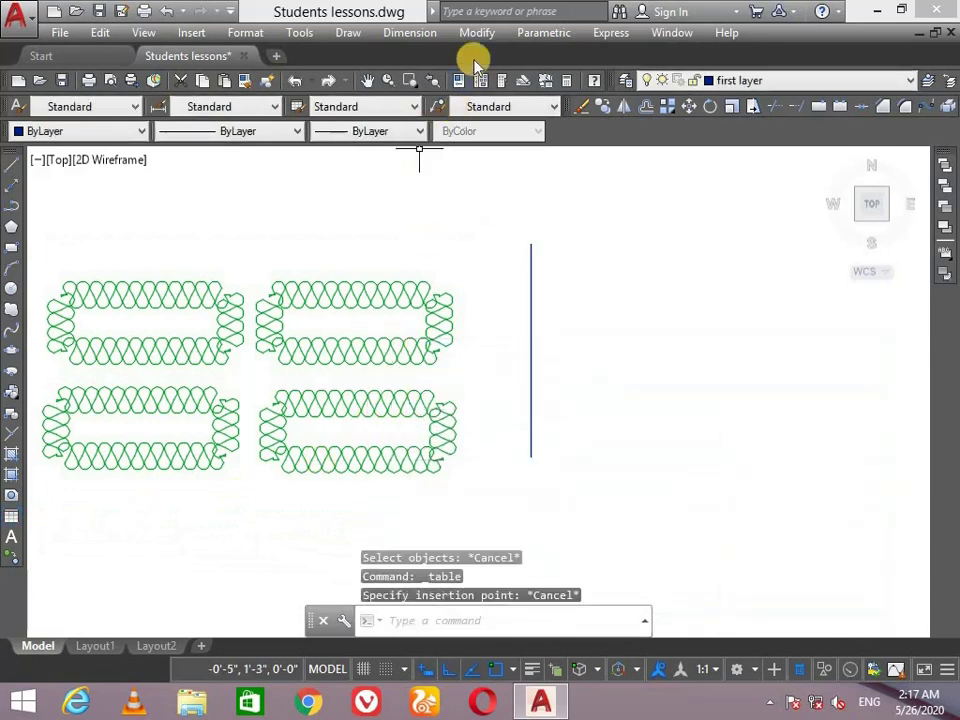
Mirror the four rectangles across the vertical line, keeping the source objects
click(476, 32)
click(518, 186)
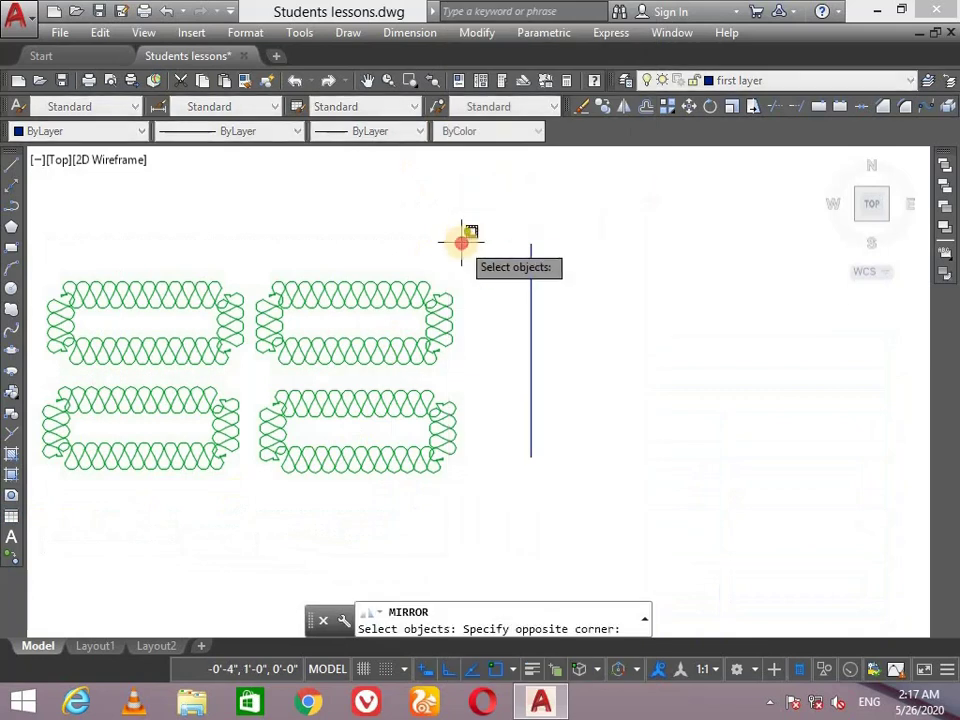
click(461, 240)
click(83, 515)
key(Return)
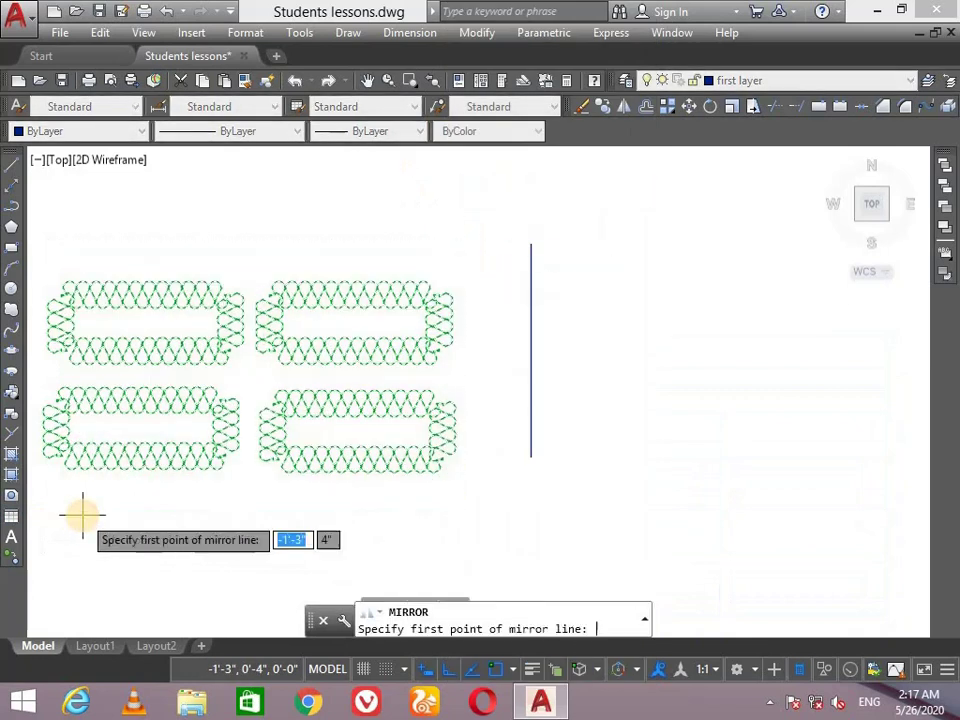
click(531, 456)
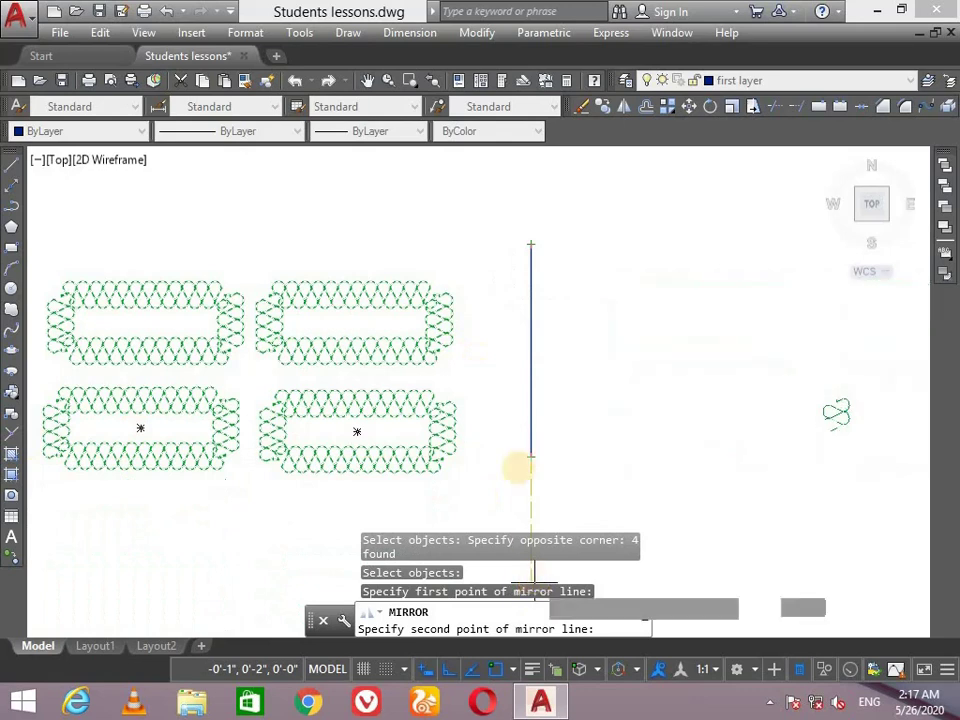
click(526, 205)
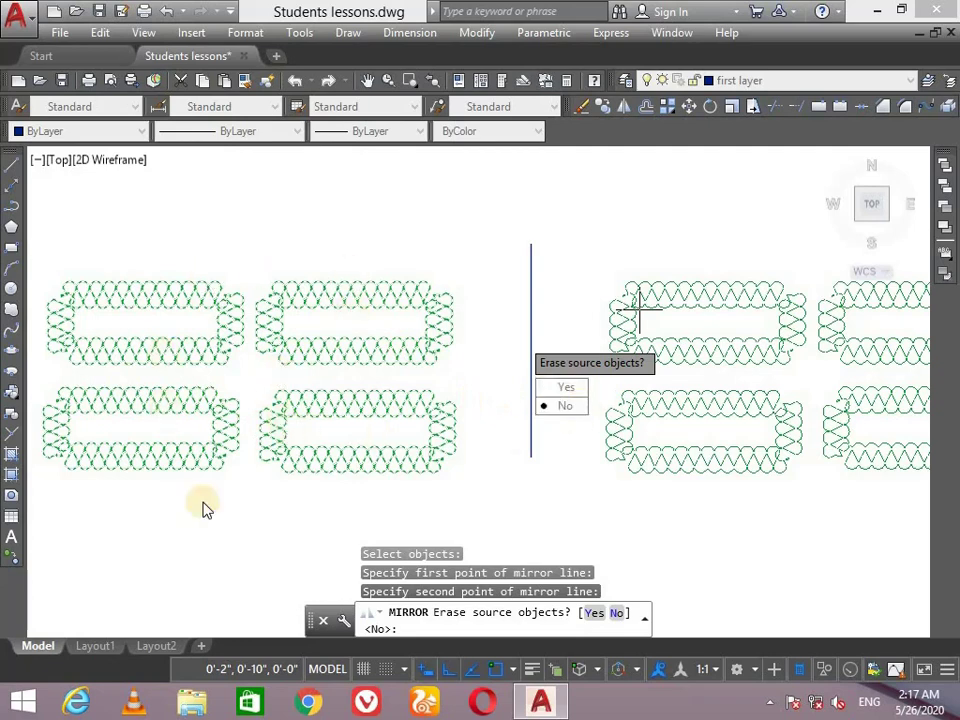
click(555, 405)
Erase the vertical mirror line and all the rectangles on both sides of it, clearing the drawing
scroll(853, 289, down, 5)
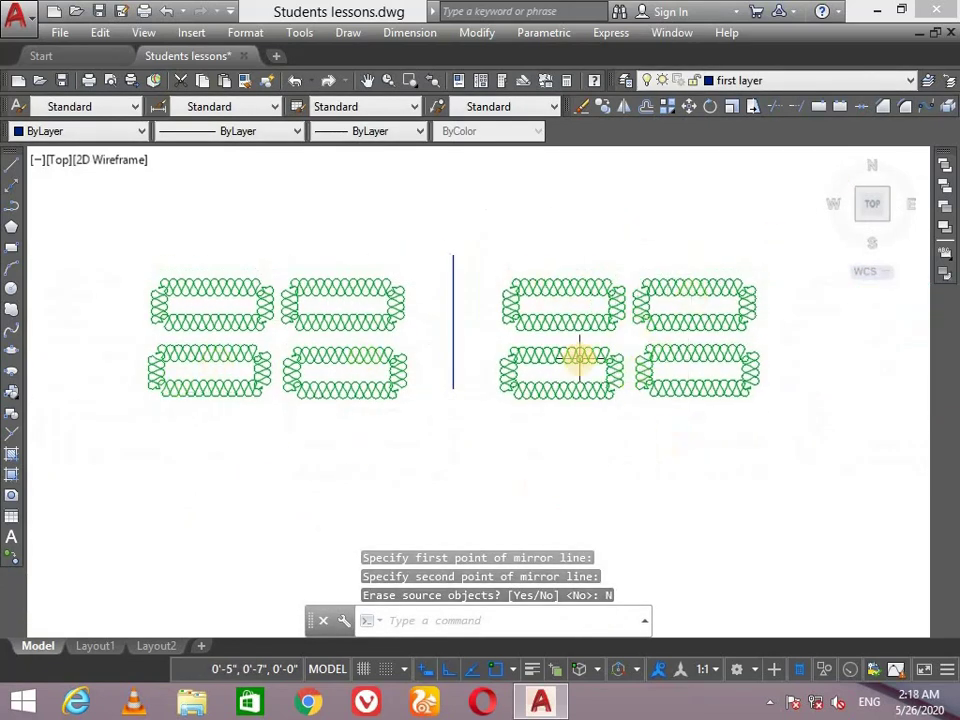
click(476, 240)
click(448, 411)
key(Delete)
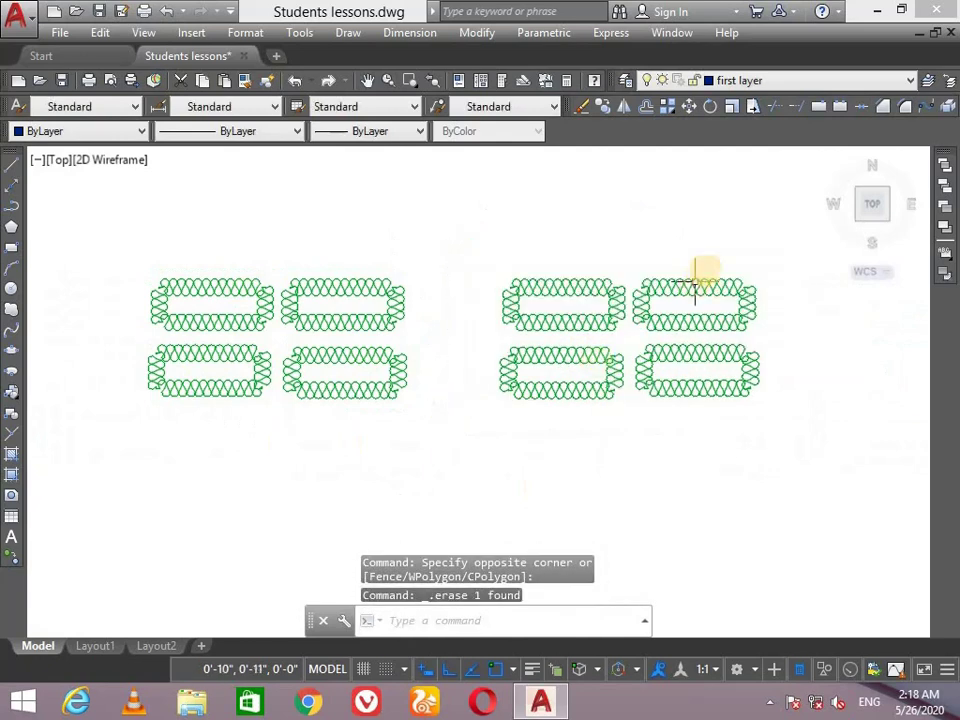
click(783, 229)
click(65, 442)
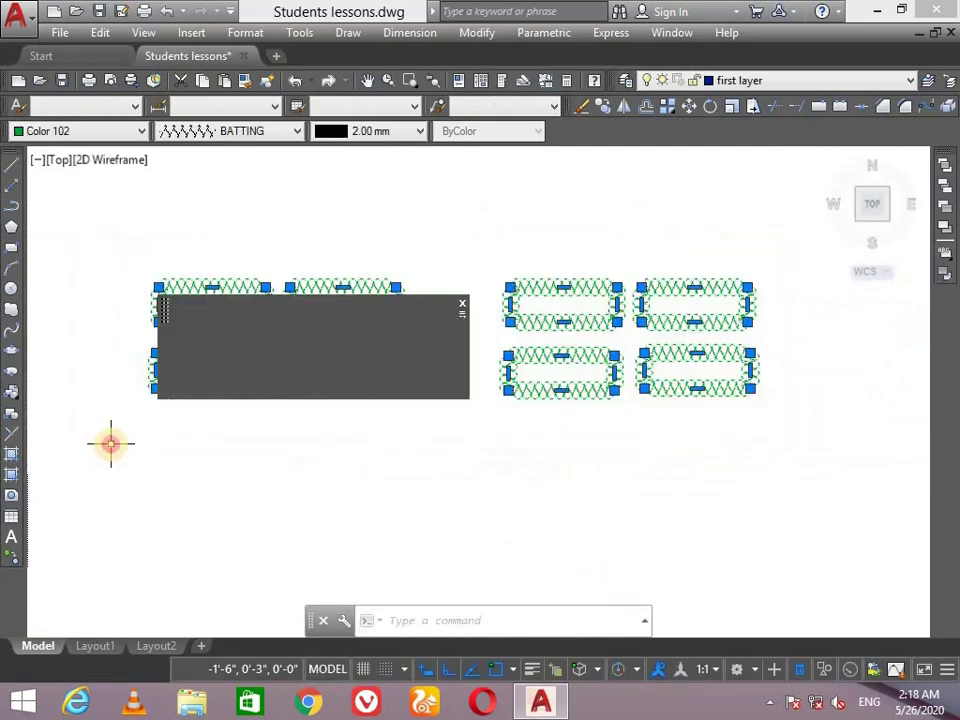
key(Delete)
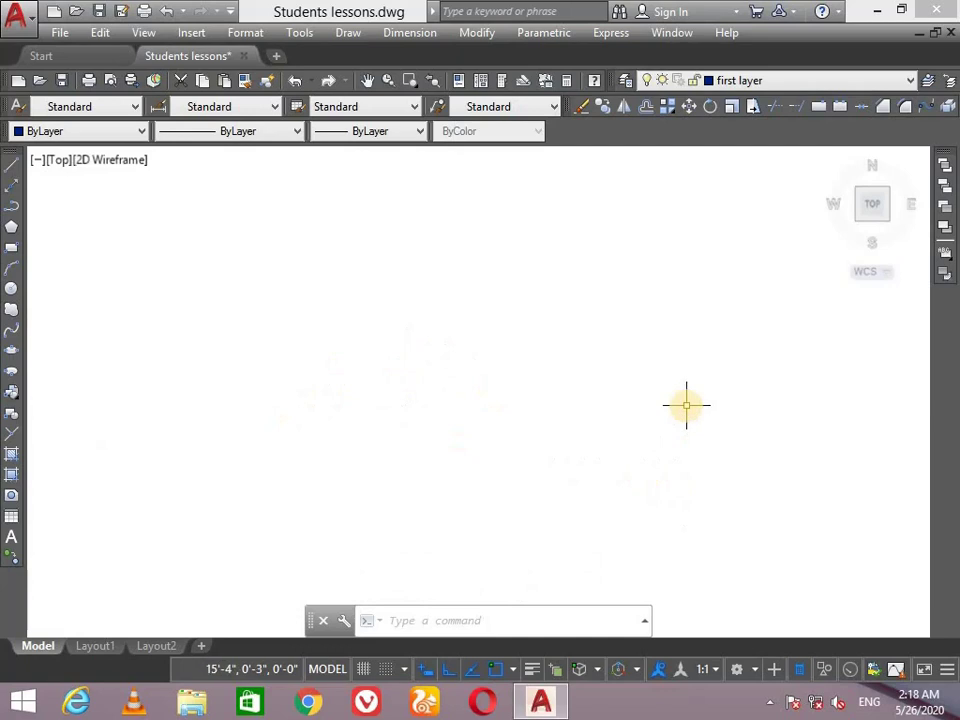
Draw an upright door leaf as a closed outline of lines, 3' tall and 2" wide
key(Return)
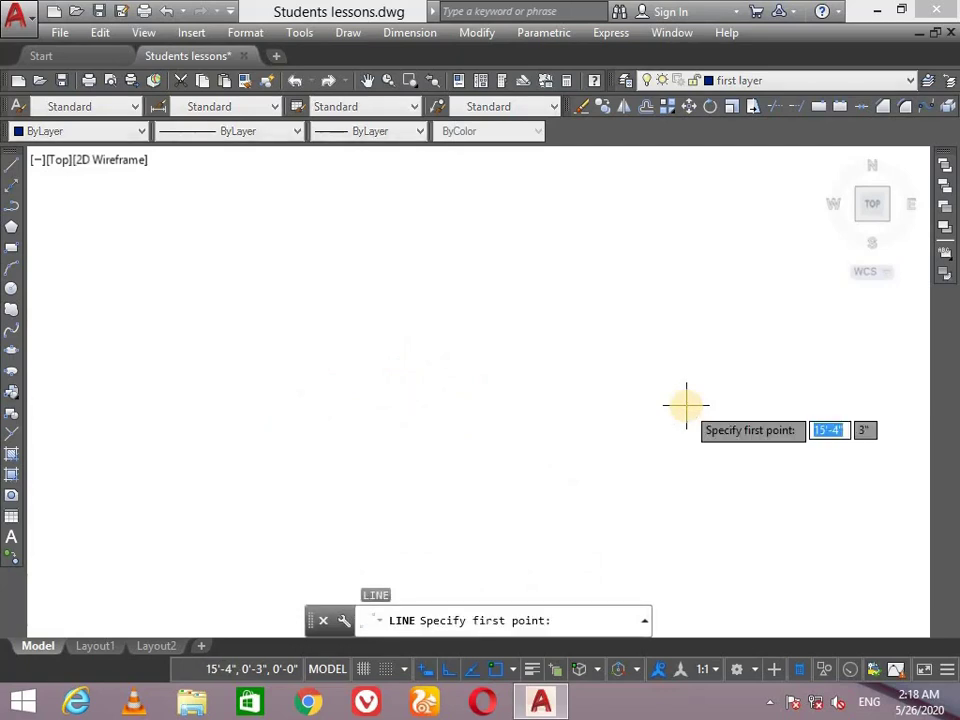
click(655, 435)
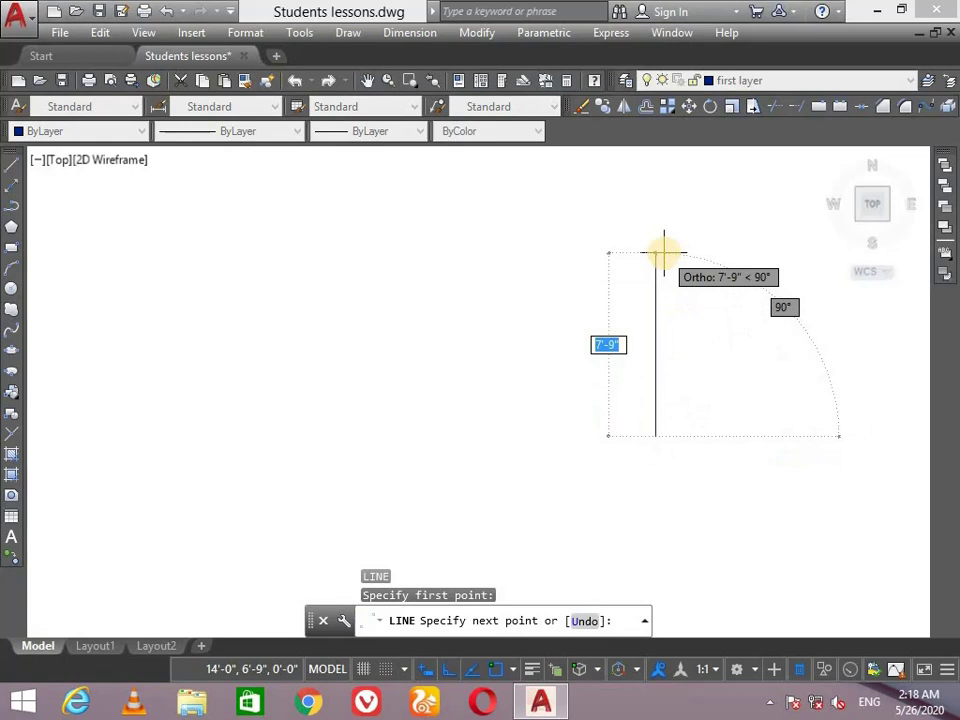
text(3)
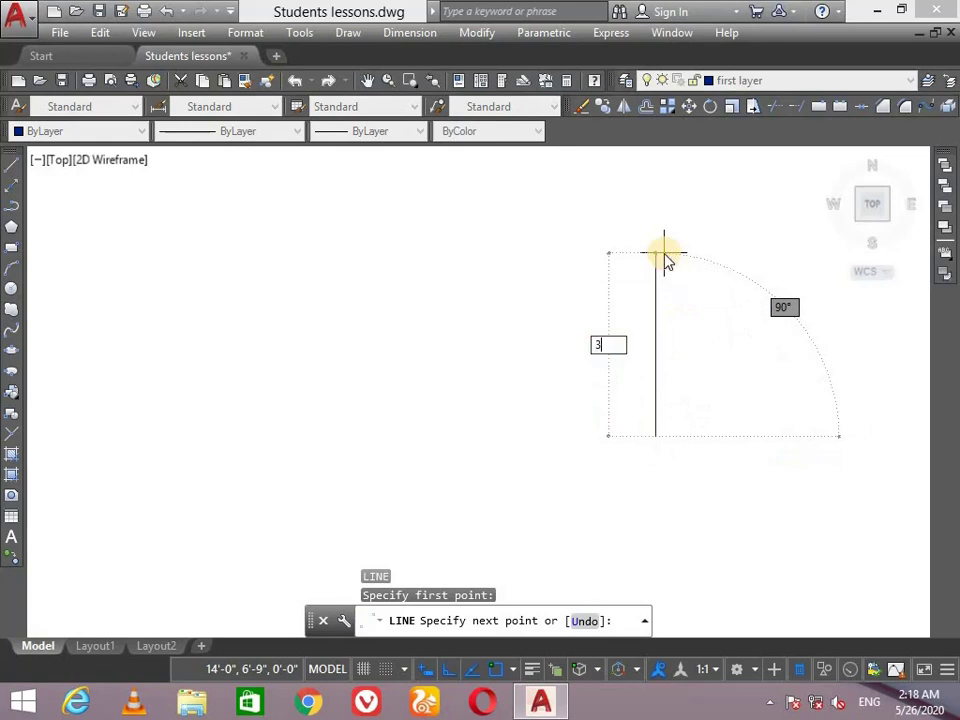
key(Return)
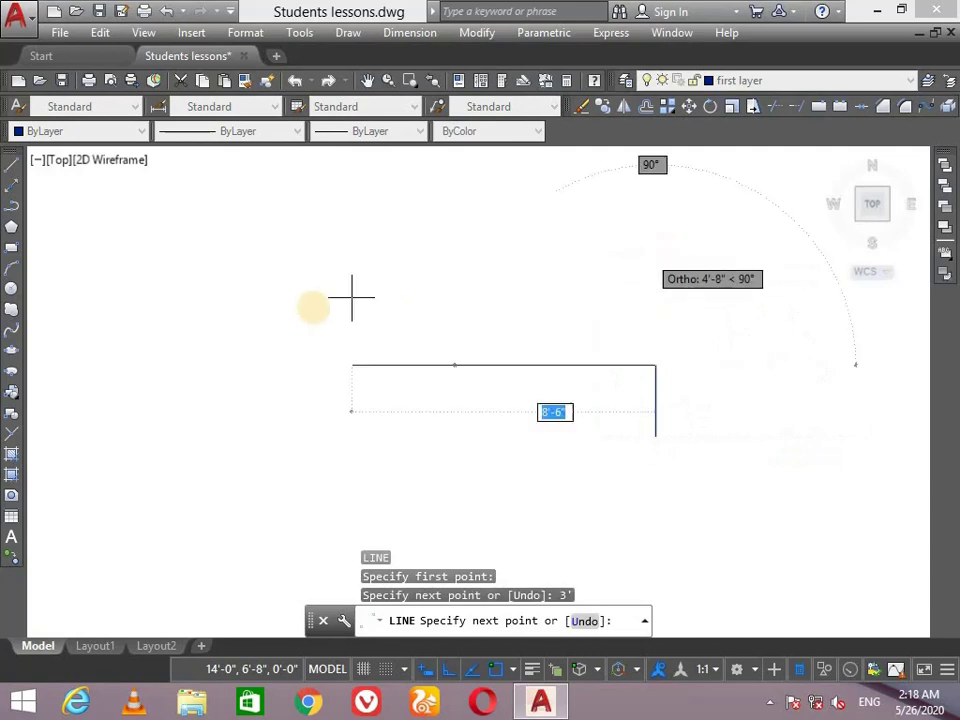
text(2)
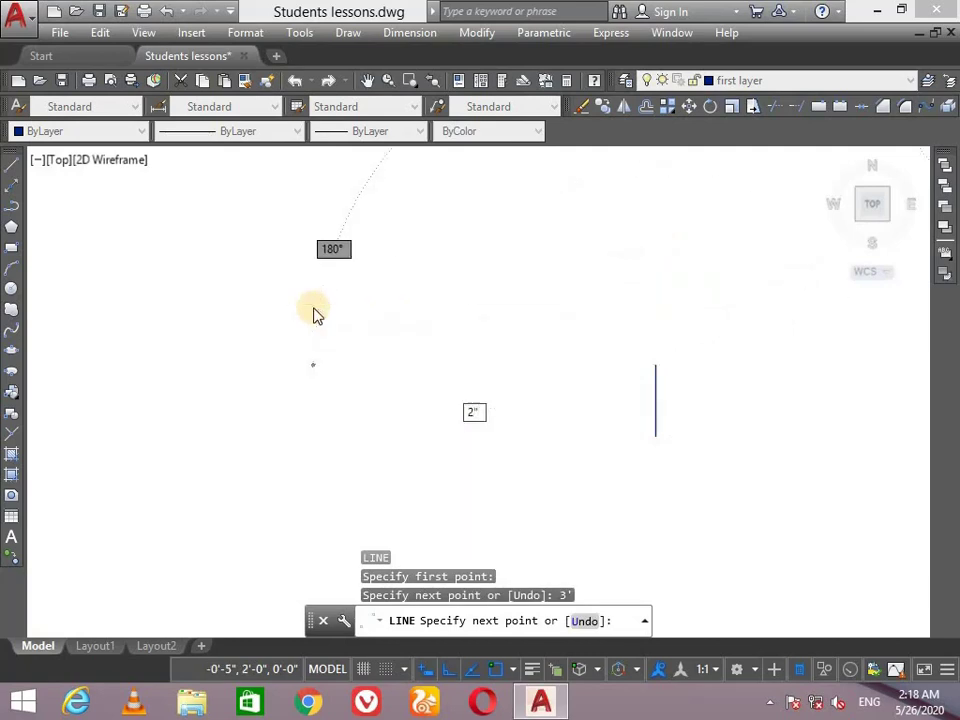
key(Return)
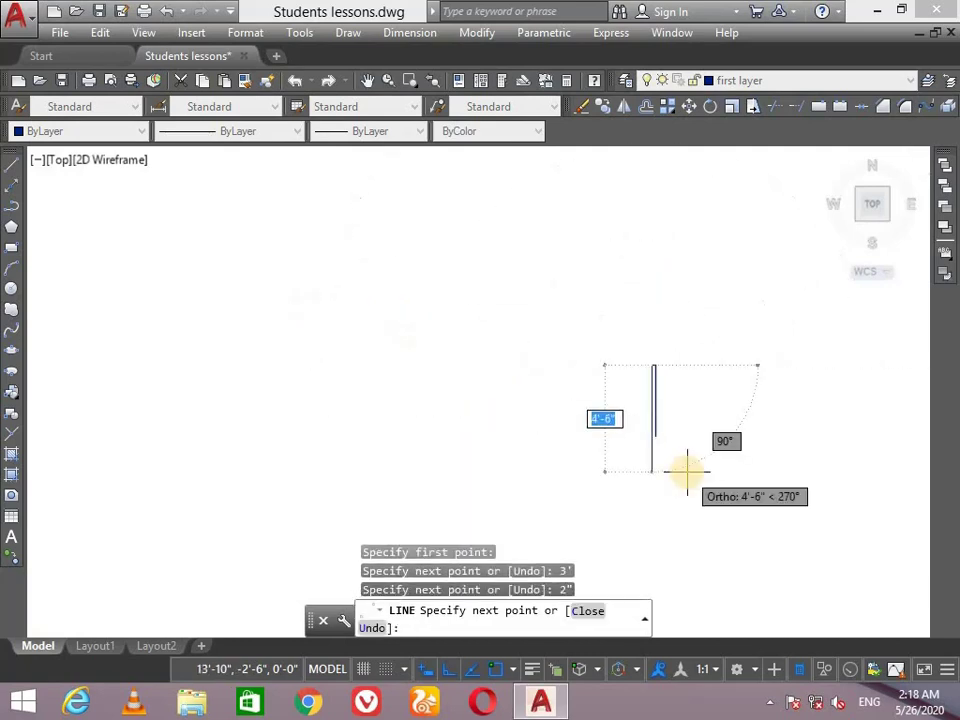
text(3)
key(Return)
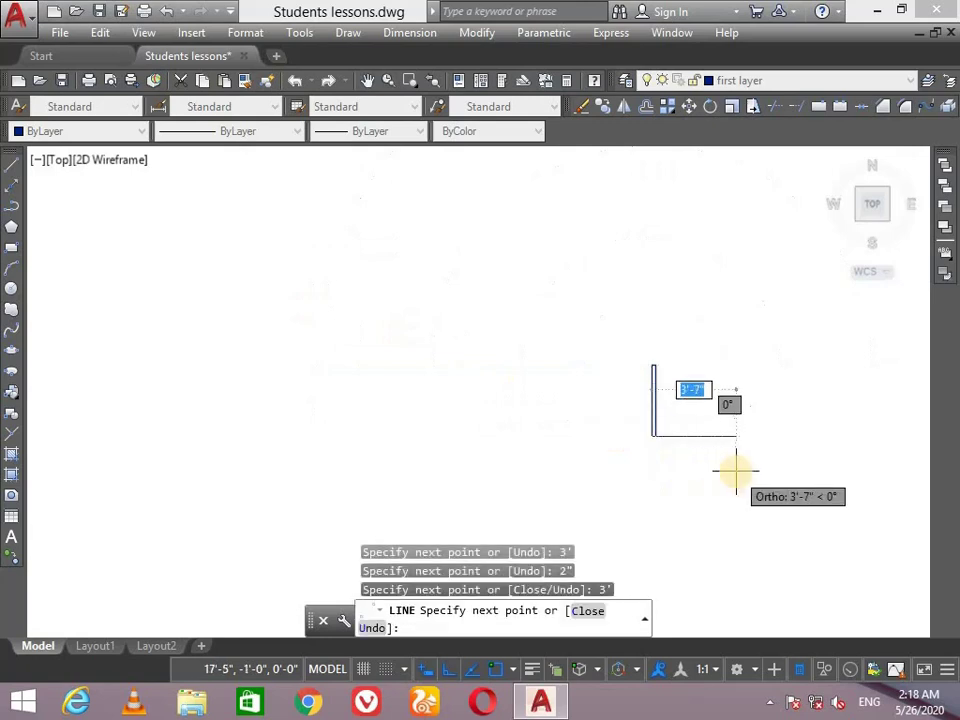
text(2)
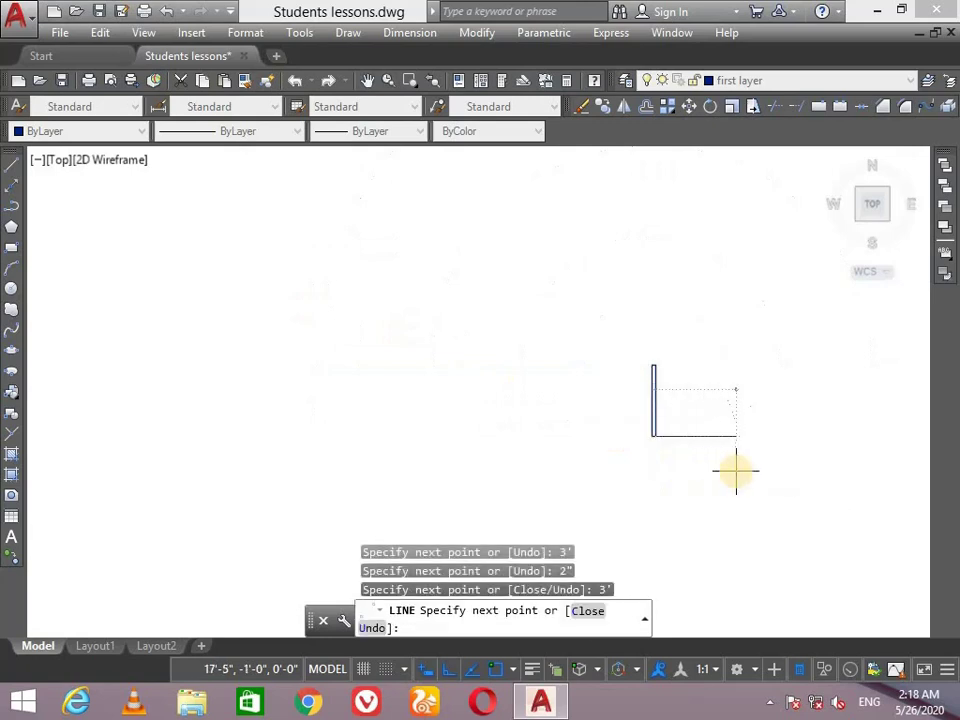
key(Return)
key(Return)
Draw a 3' horizontal guide line extending left from the door leaf's lower-left corner
scroll(678, 417, up, 4)
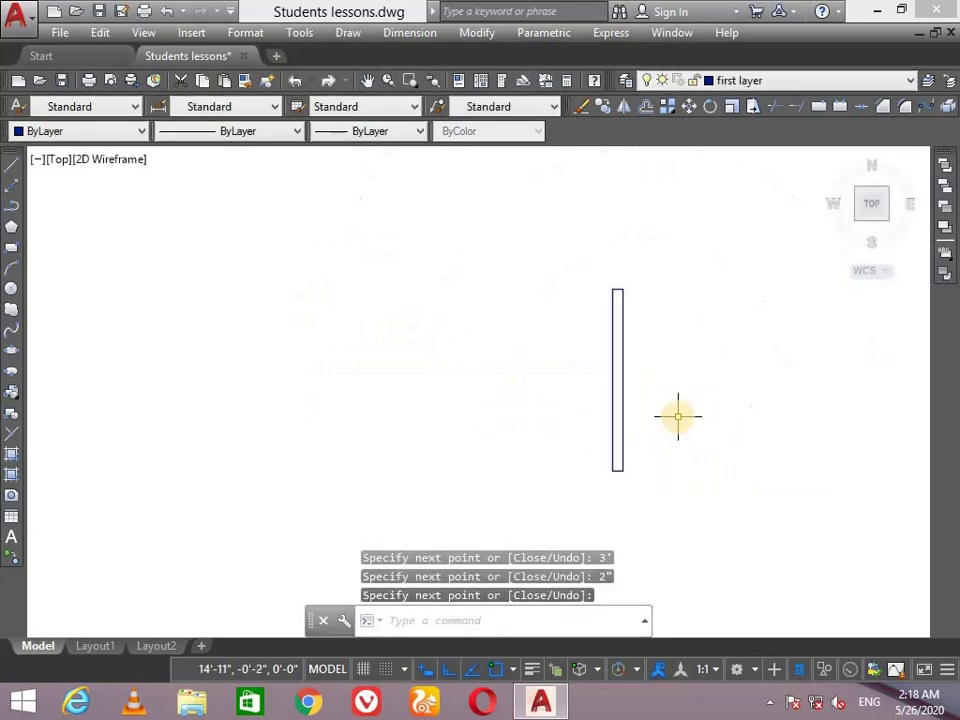
scroll(656, 416, up, 2)
middle_drag(656, 416, 757, 387)
key(Return)
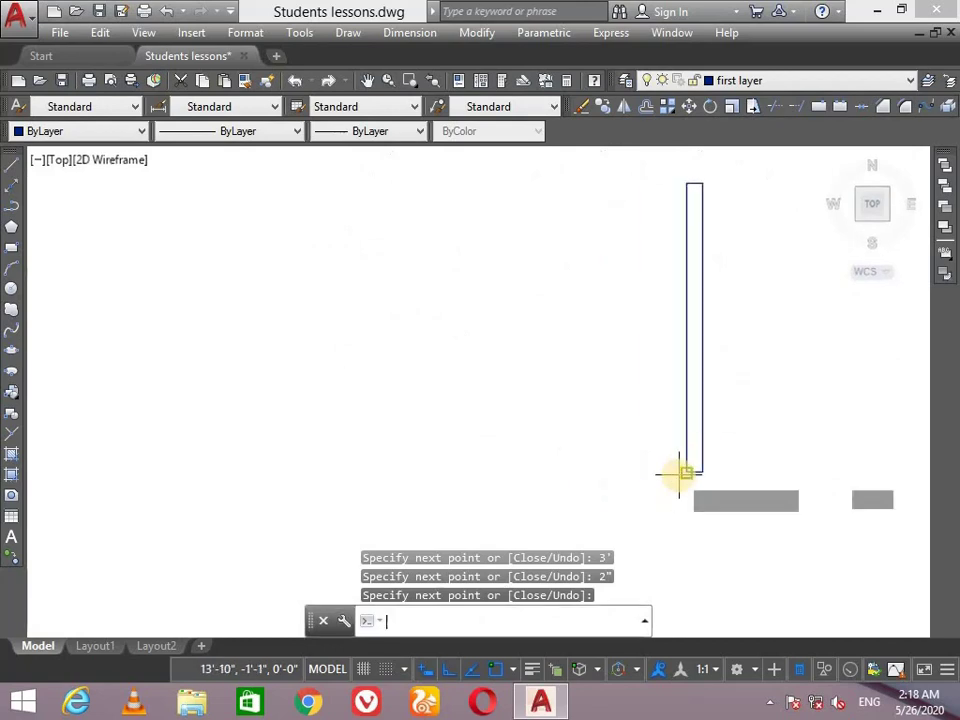
click(686, 472)
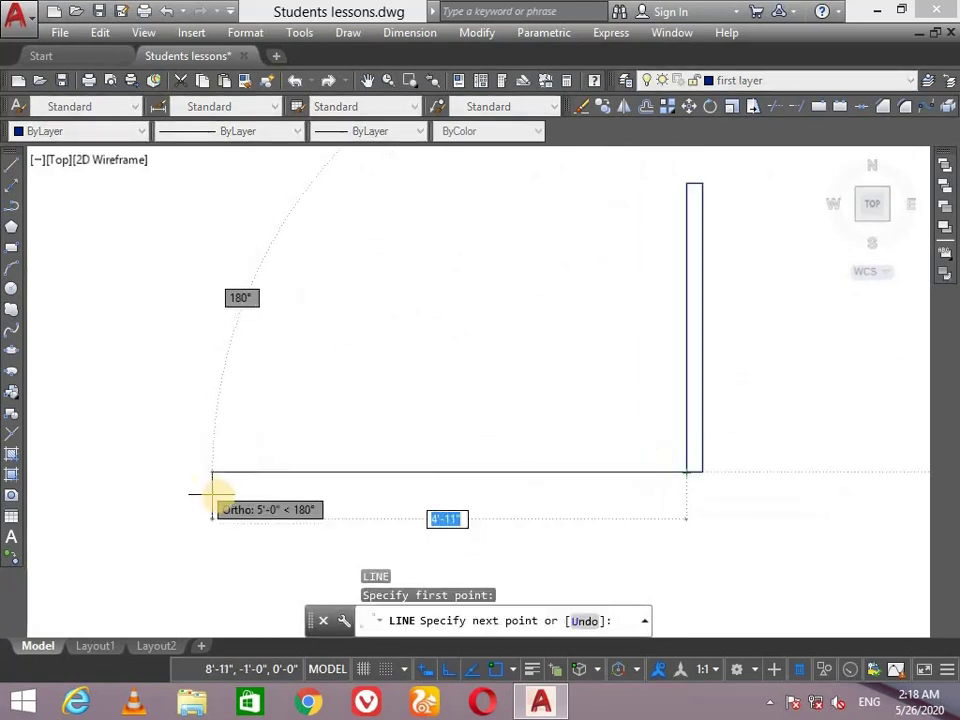
text(3)
key(Return)
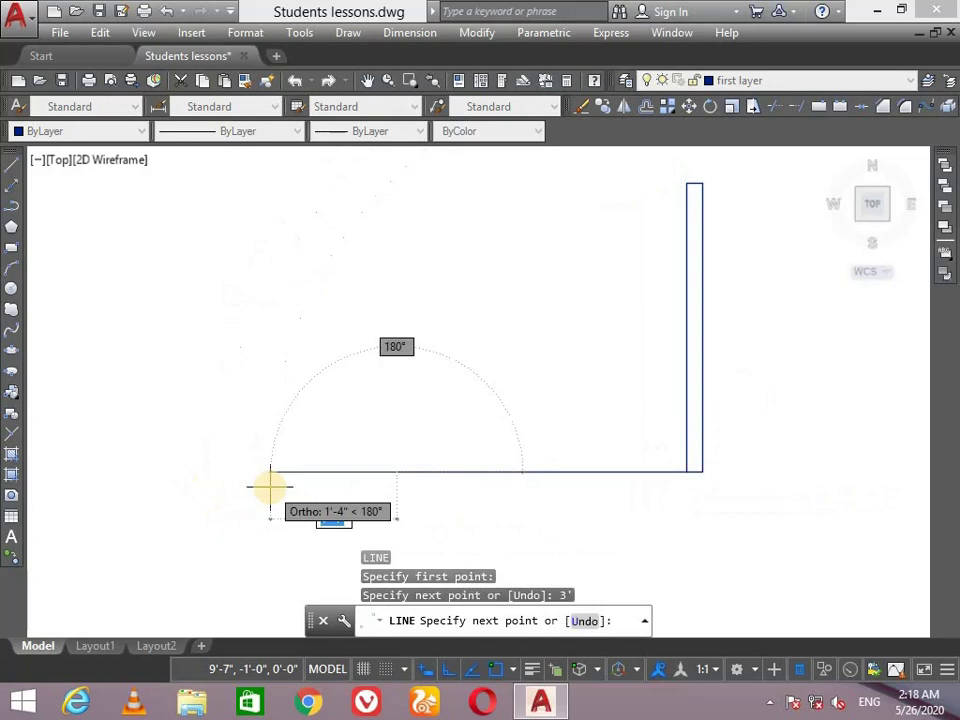
key(Return)
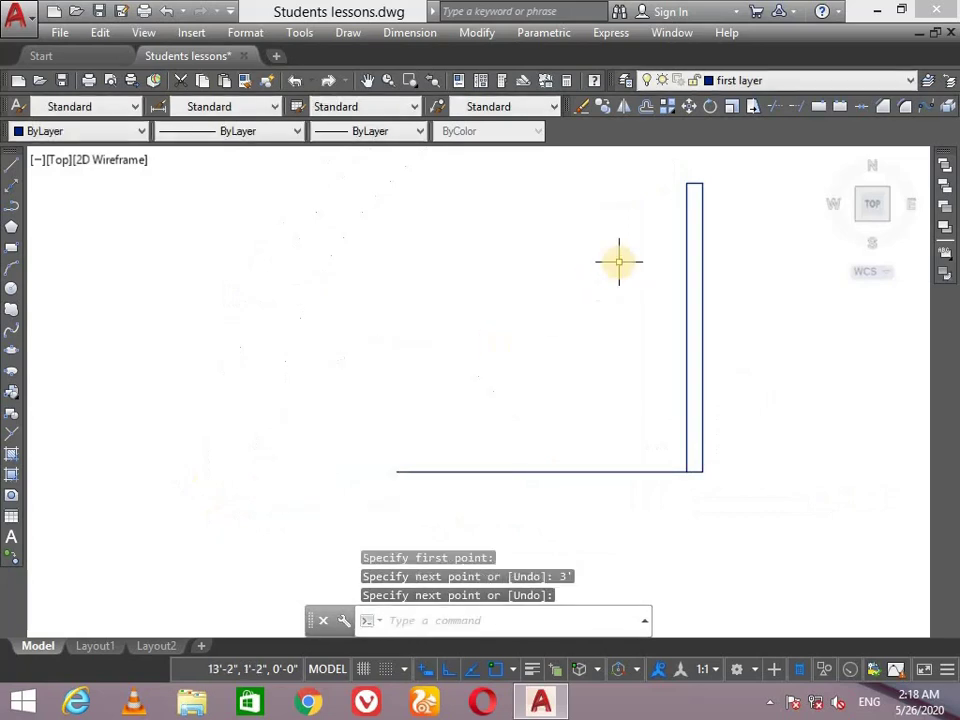
Draw the door swing as a three-point arc from the leaf's upper-left corner down to the guide line's left end
text(arc)
key(Return)
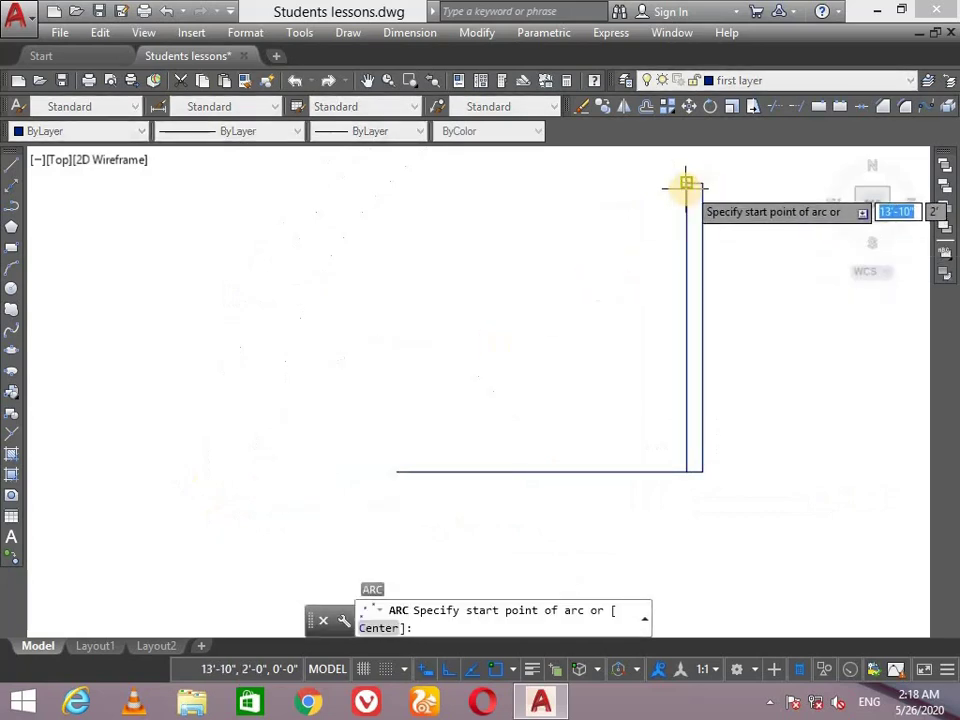
click(686, 184)
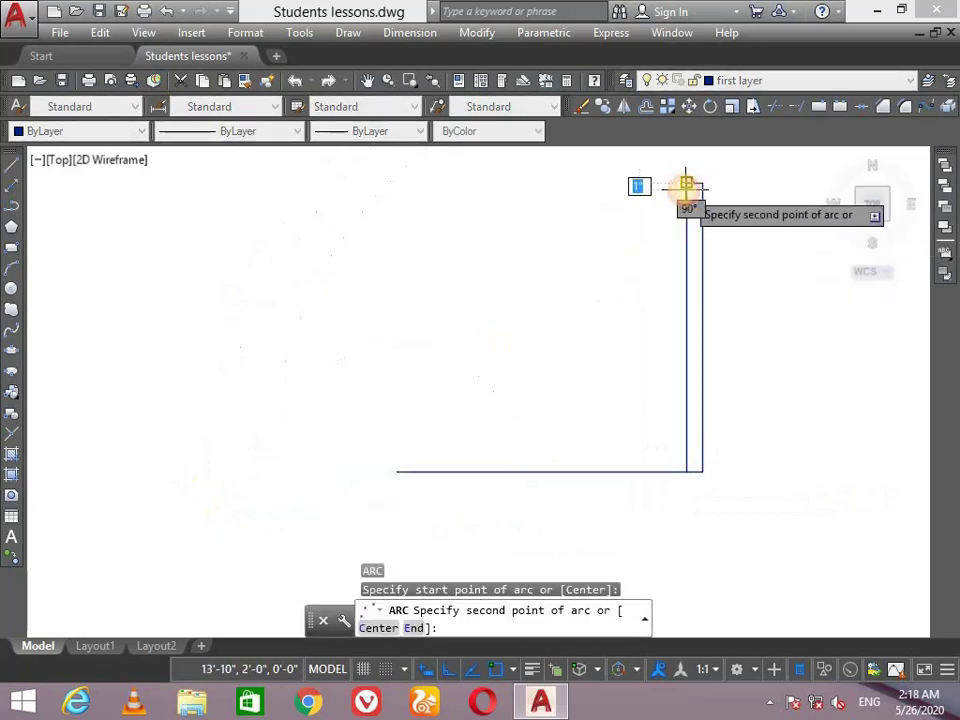
click(396, 472)
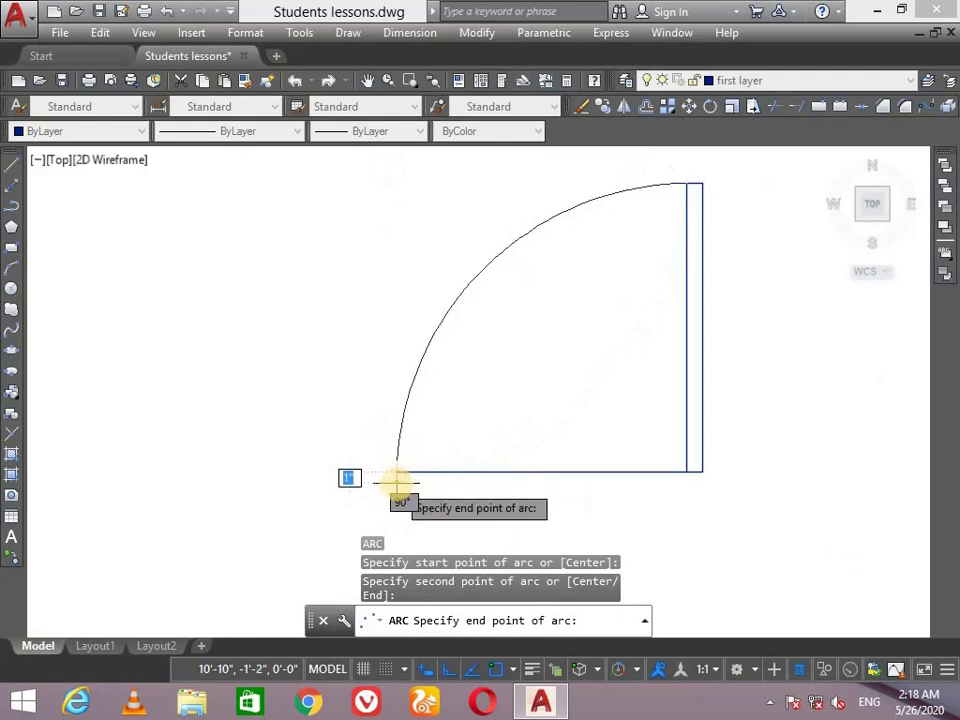
click(396, 474)
Stretch the arc's lower endpoint onto the left endpoint of the horizontal guide line
scroll(397, 489, up, 2)
click(378, 474)
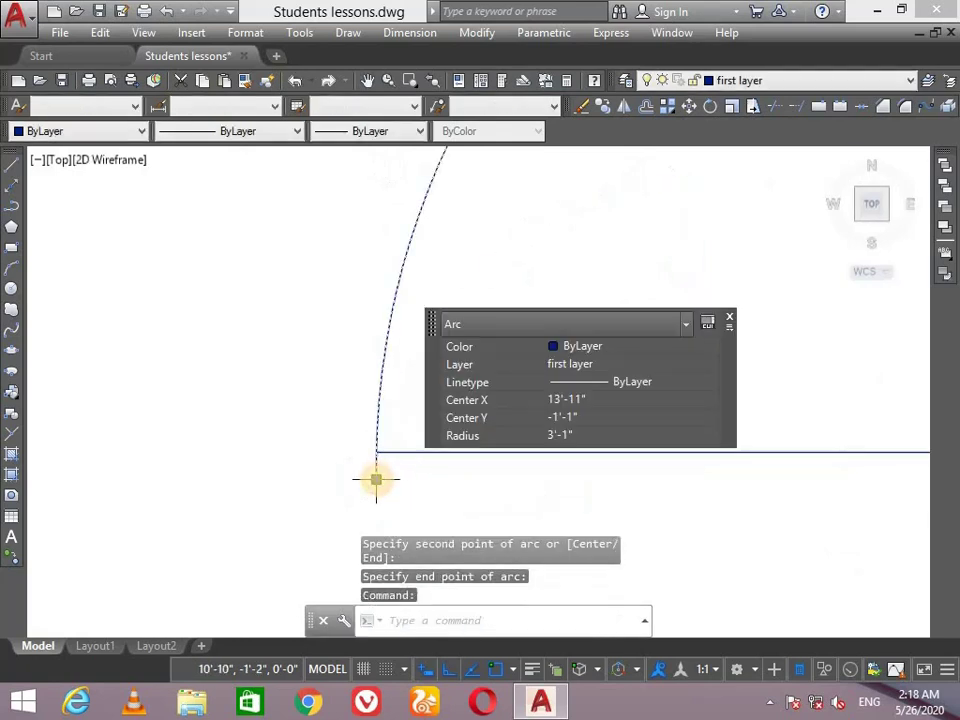
click(378, 474)
click(376, 452)
click(376, 452)
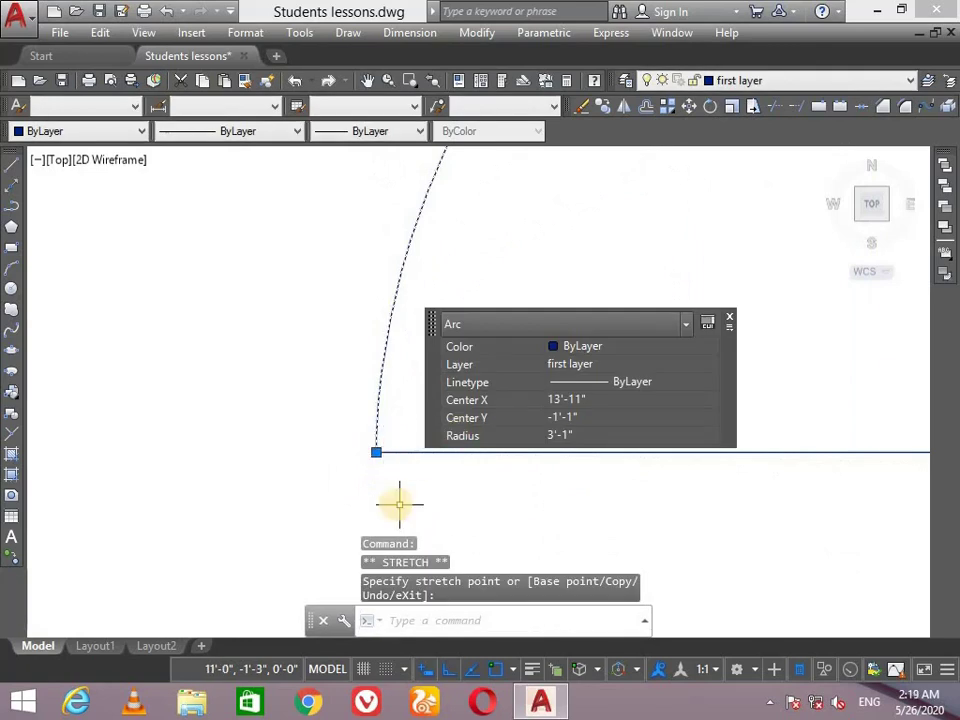
scroll(375, 488, down, 2)
key(Escape)
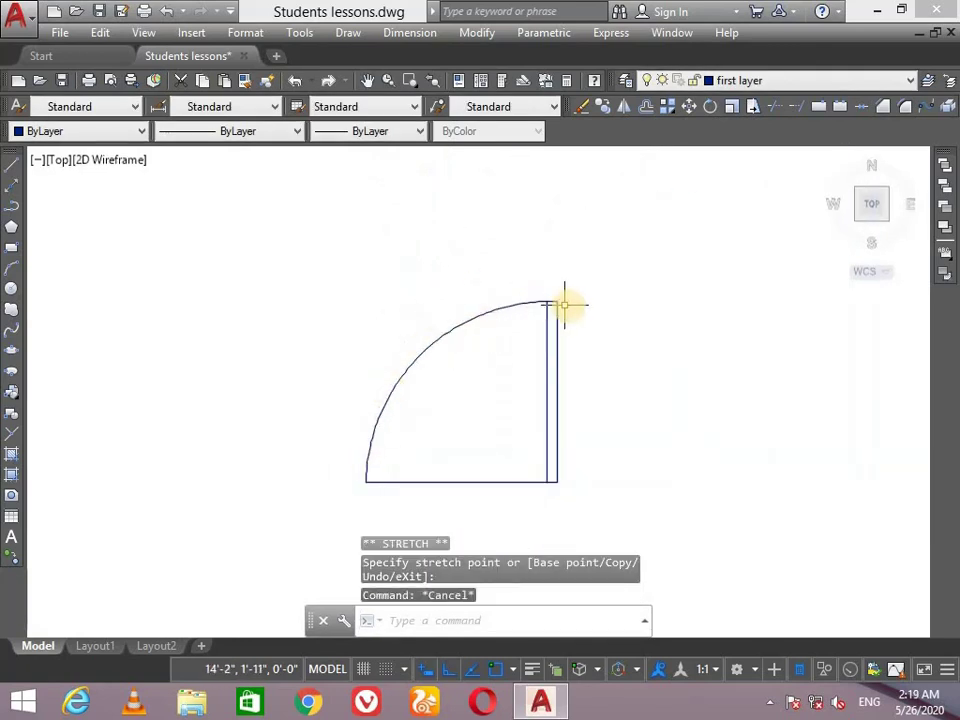
Erase the horizontal guide line below the door swing arc
click(508, 446)
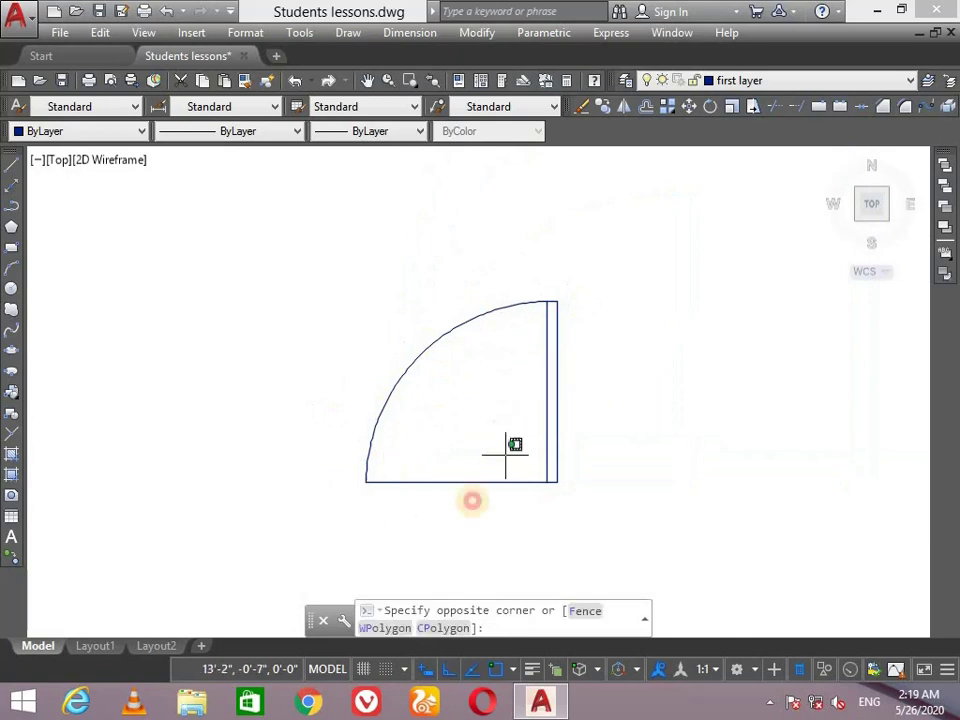
click(472, 500)
key(Delete)
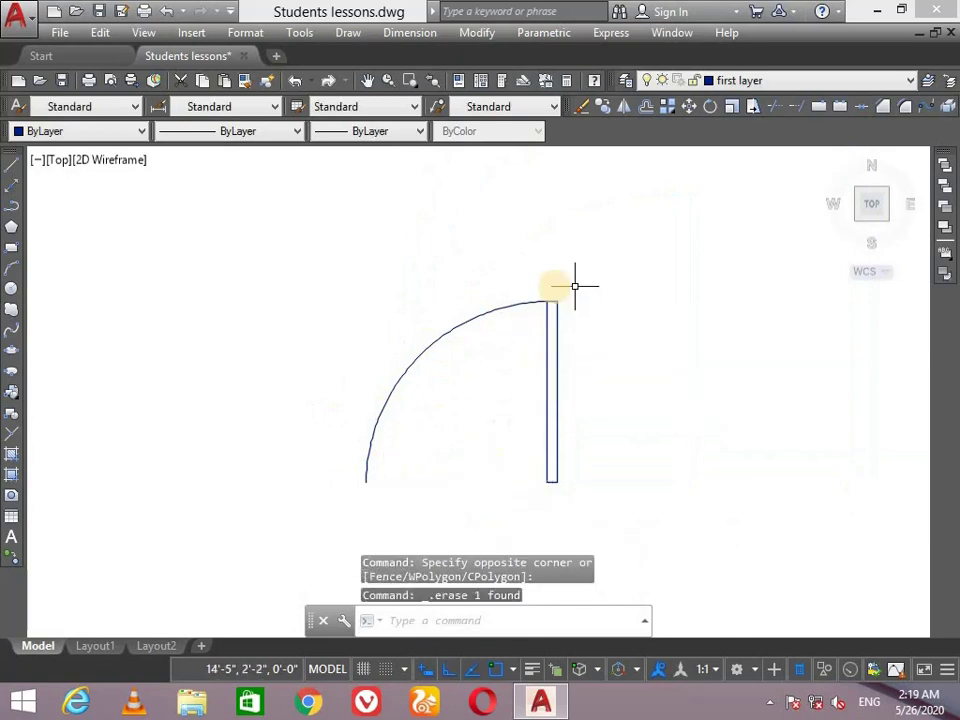
Draw a small, roughly square rectangle outside the door leaf, starting from its lower-right corner
scroll(621, 419, up, 2)
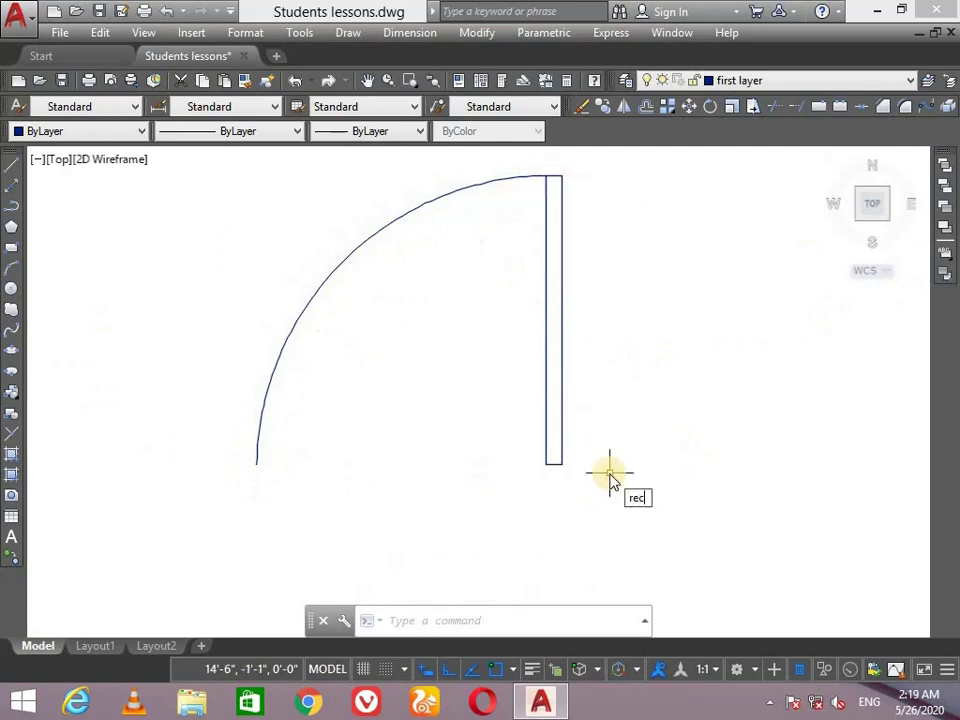
key(Return)
click(562, 463)
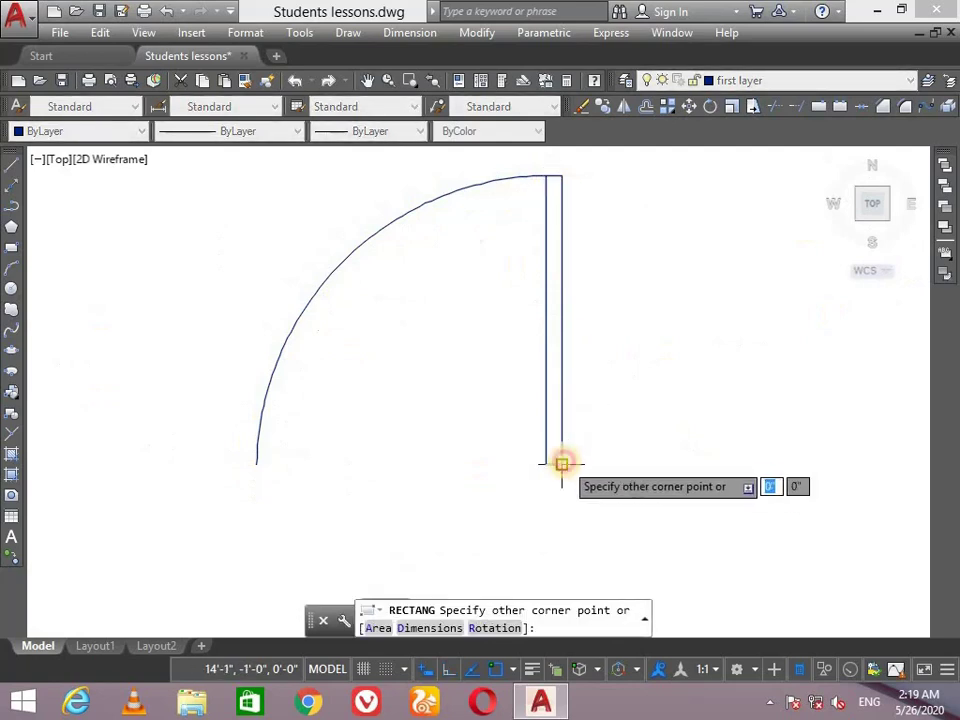
click(581, 441)
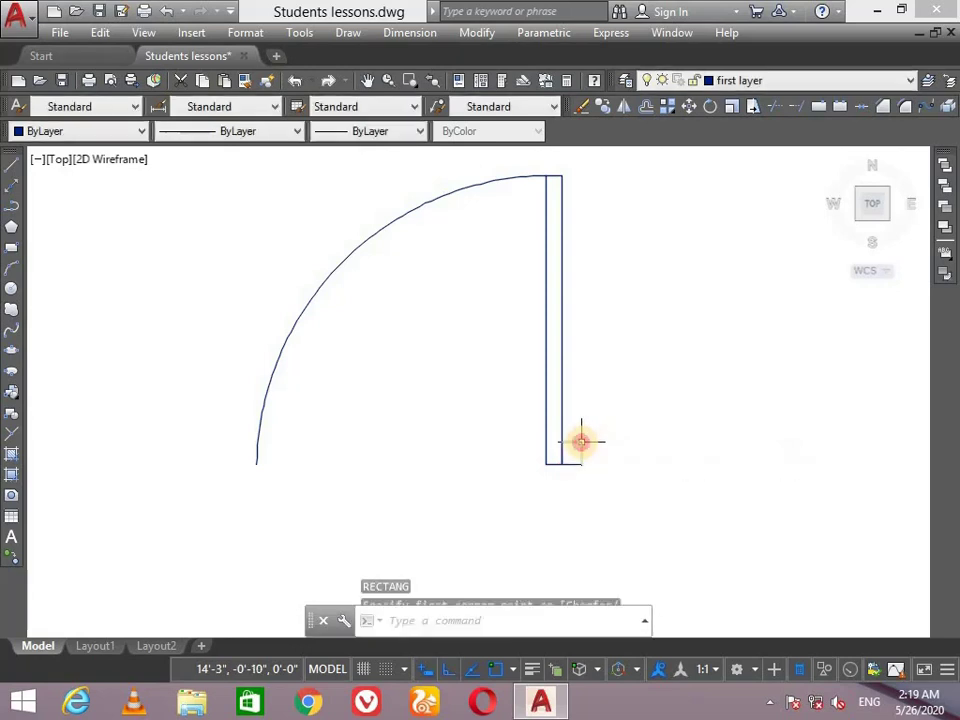
Mirror the whole door across a vertical line through the arc's lower endpoint, keeping the source objects, to form a double door
scroll(553, 452, down, 2)
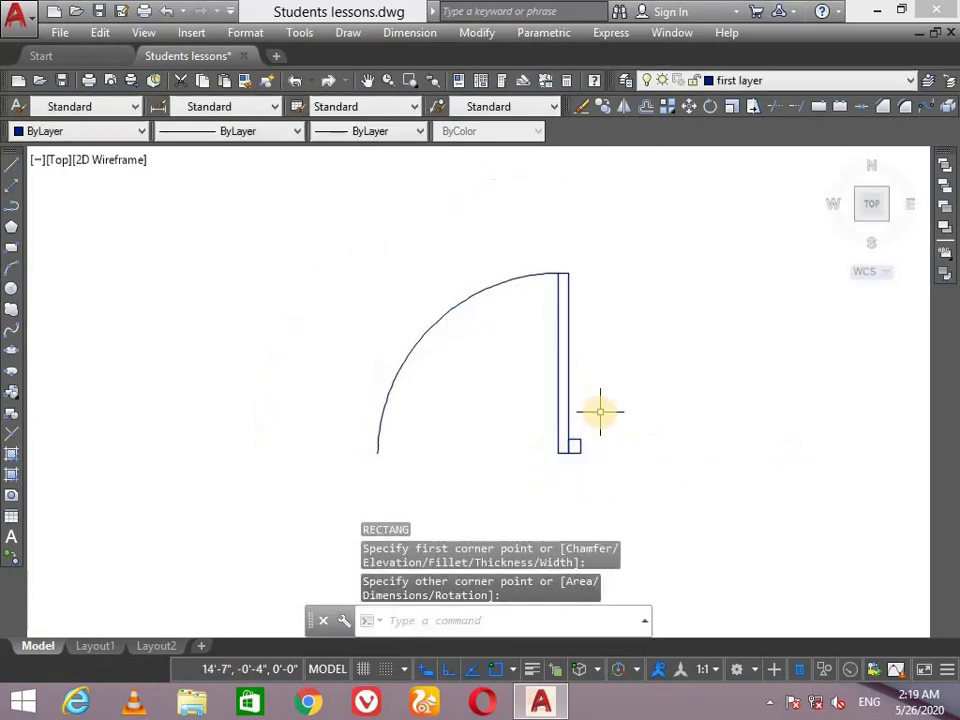
middle_drag(598, 364, 671, 369)
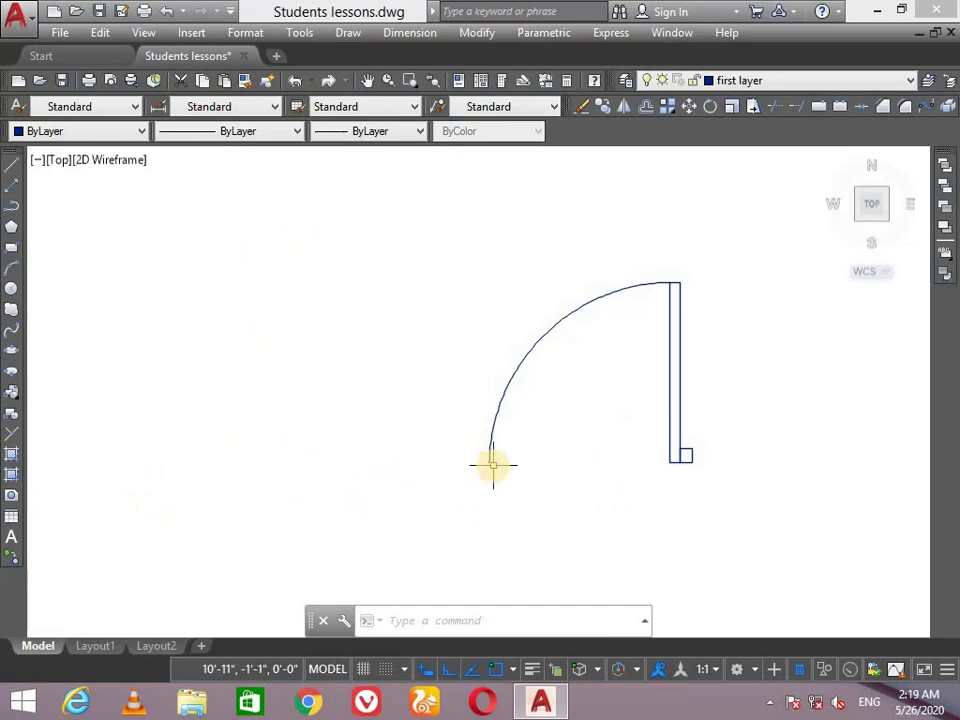
click(762, 256)
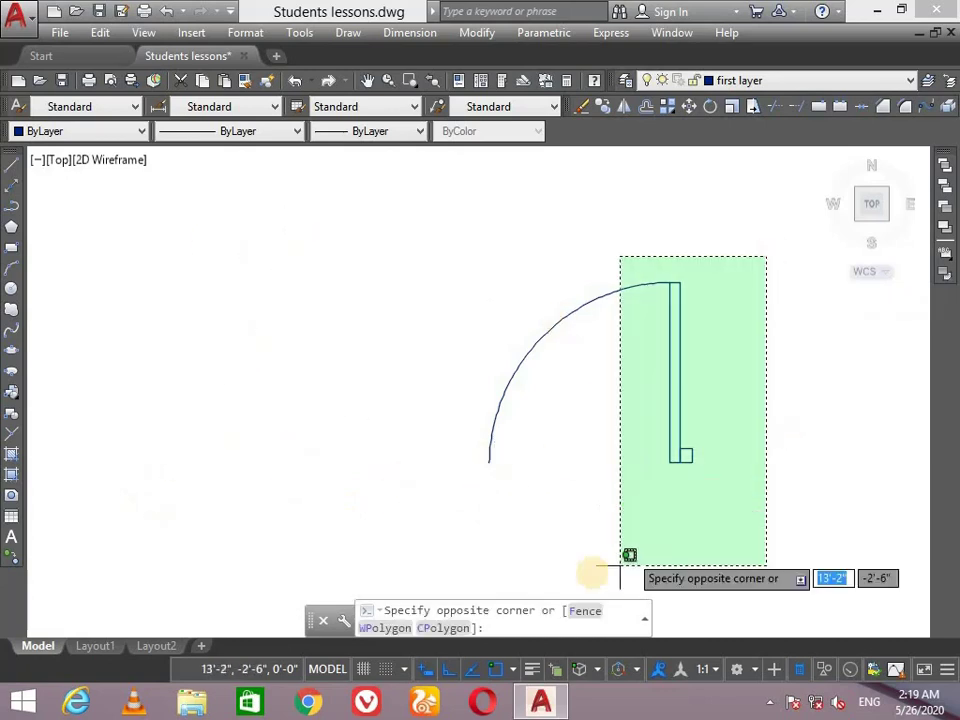
click(444, 553)
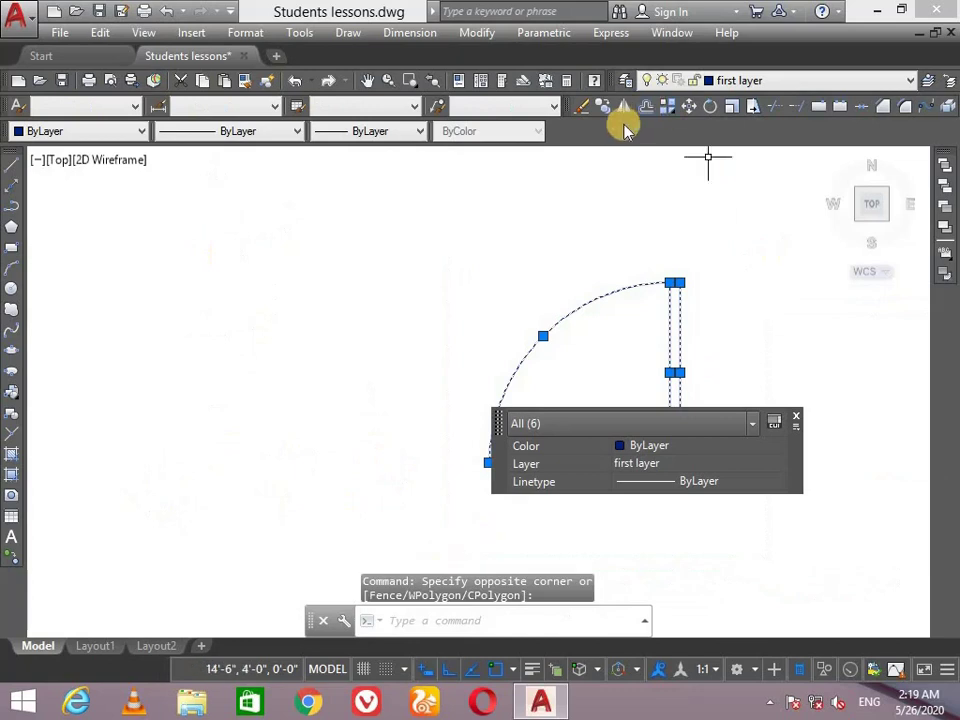
click(484, 32)
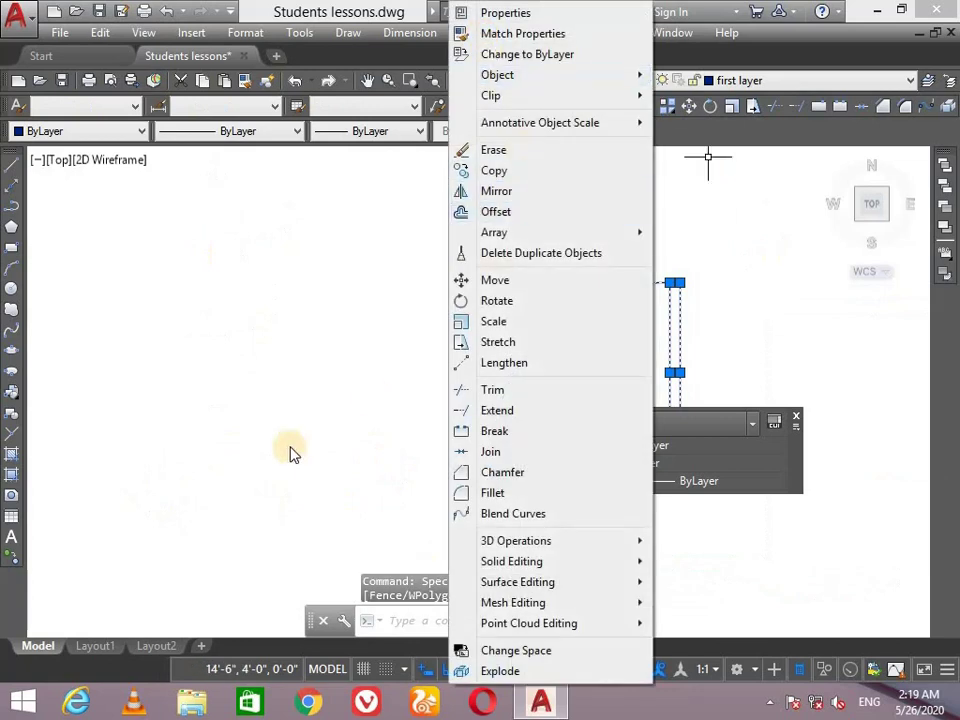
click(291, 444)
click(392, 394)
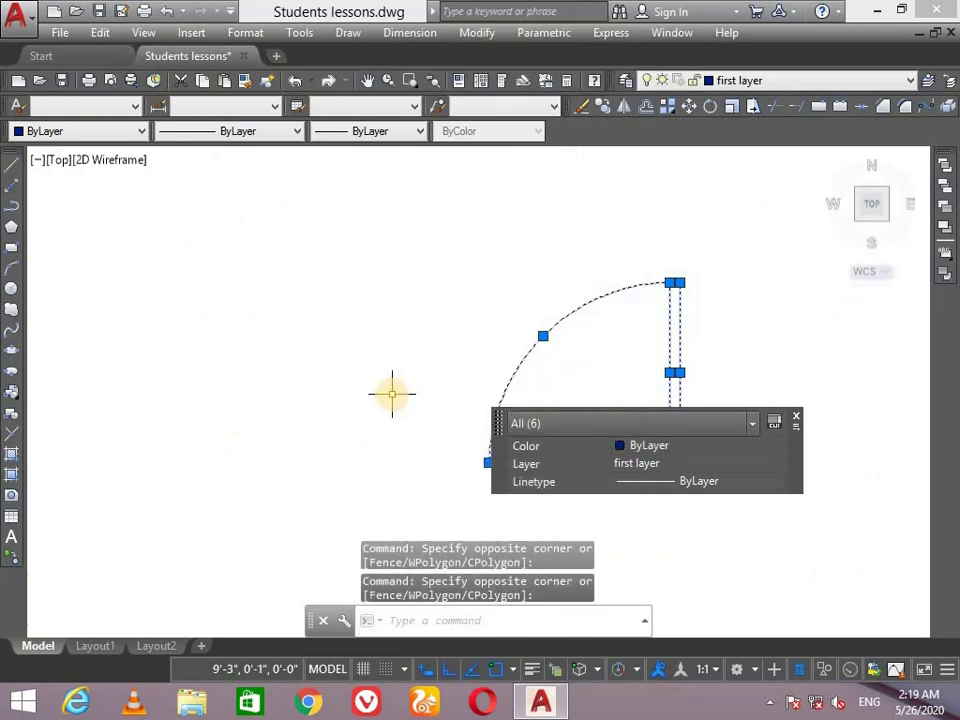
text(mirr)
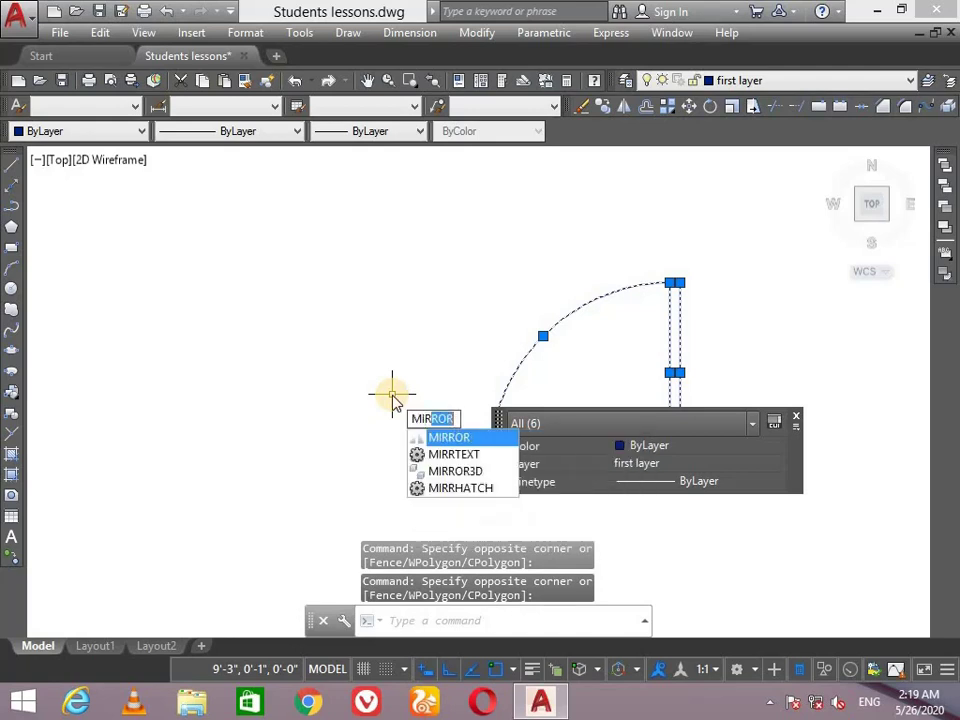
key(Return)
scroll(497, 458, up, 3)
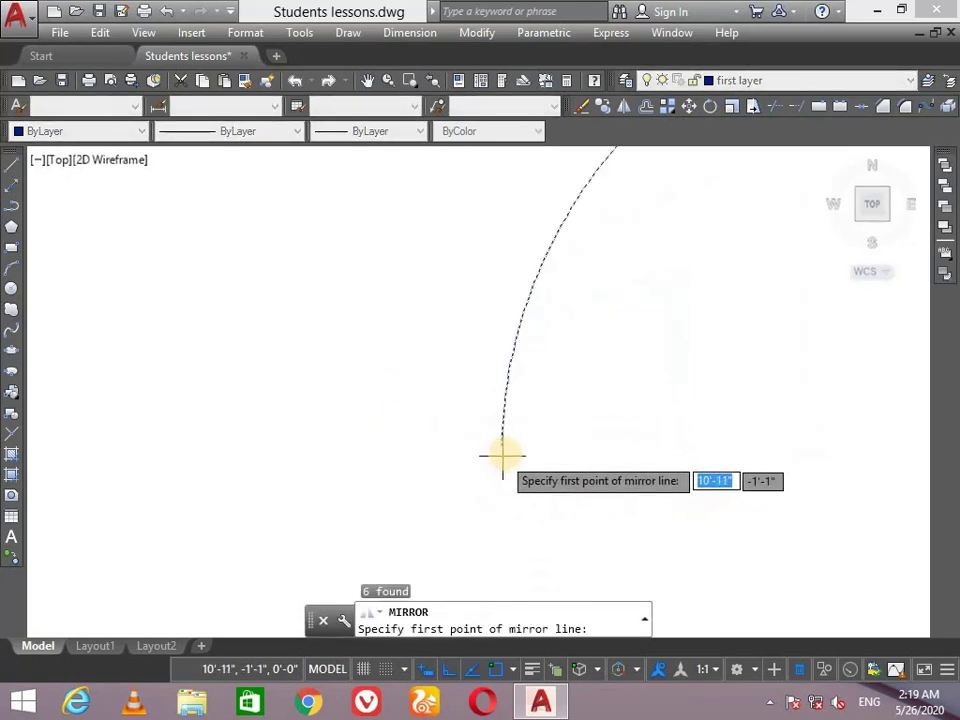
click(502, 447)
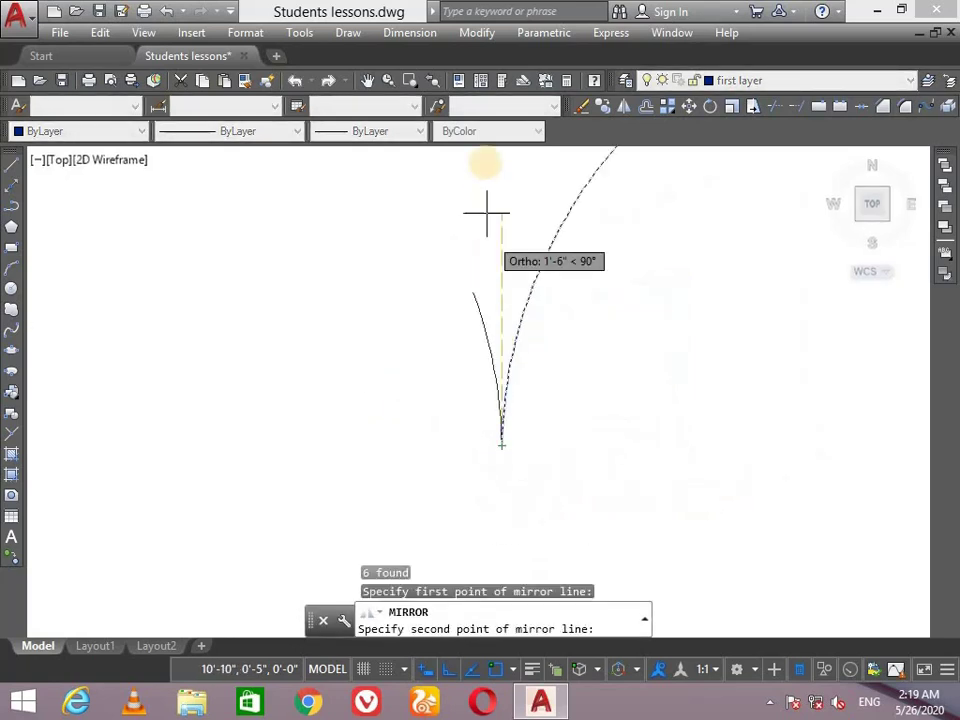
click(501, 157)
key(Return)
scroll(489, 231, down, 5)
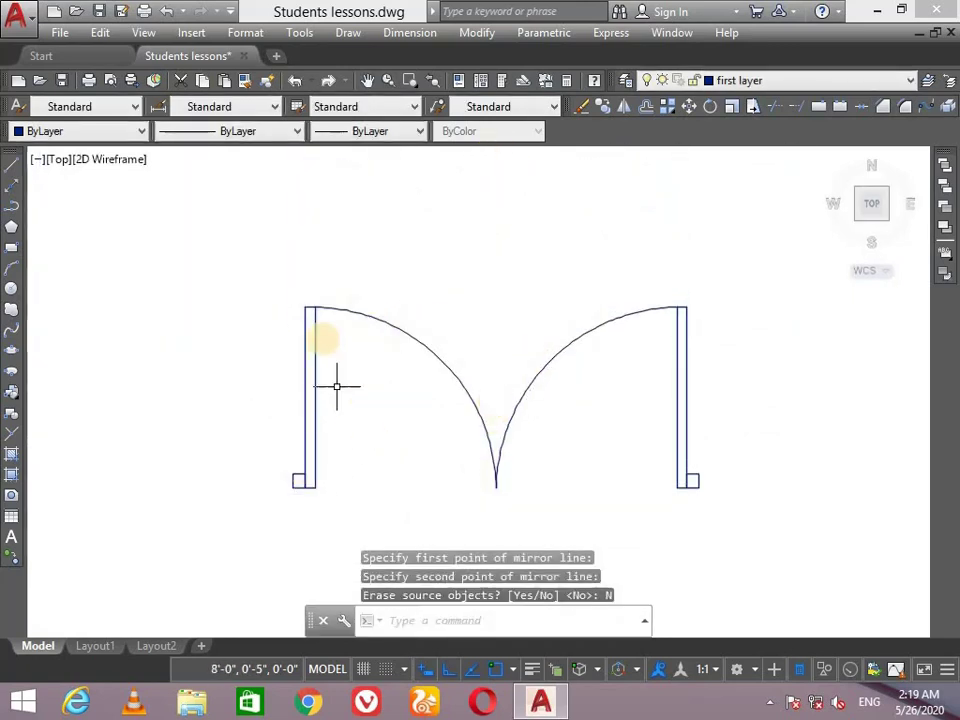
scroll(591, 342, down, 2)
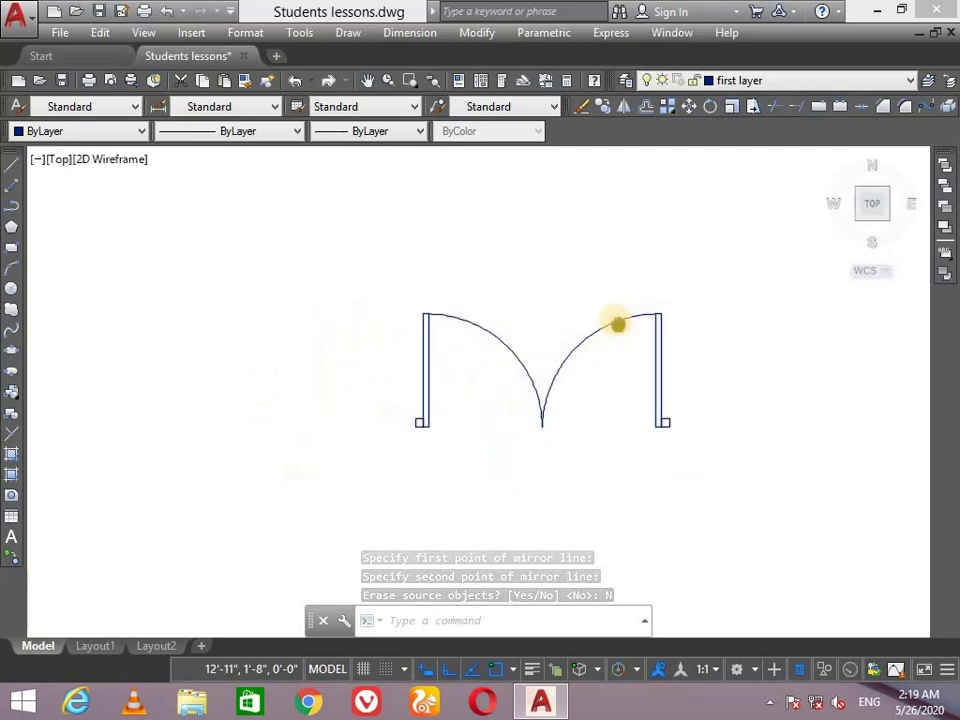
Draw a horizontal 4' by 4" wall rectangle from lines, below and to the left of the double door
middle_drag(617, 324, 508, 287)
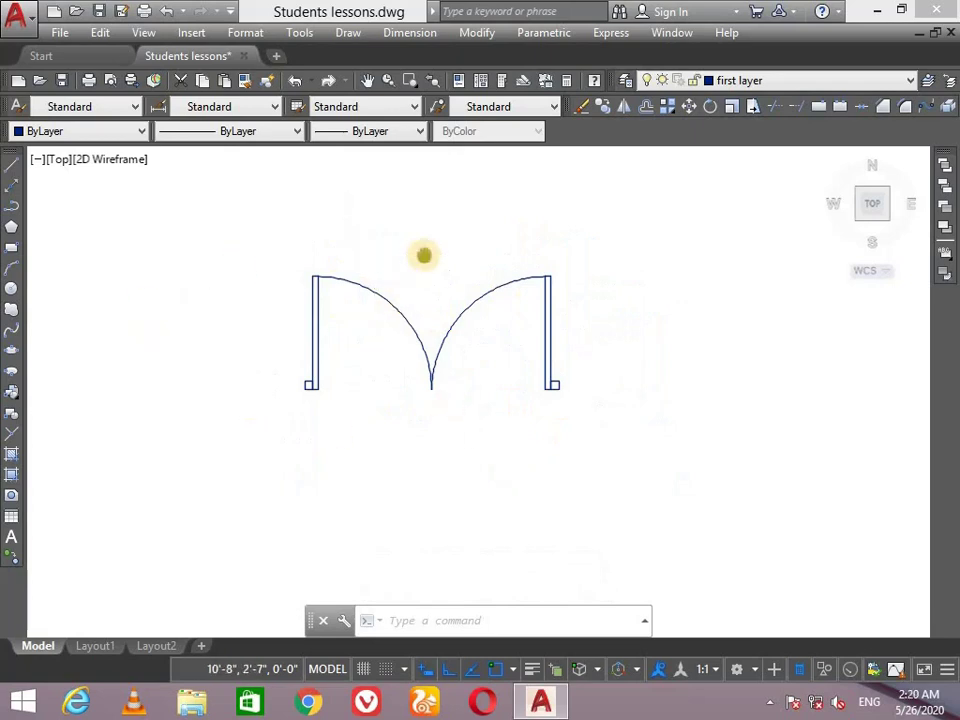
middle_drag(424, 255, 437, 238)
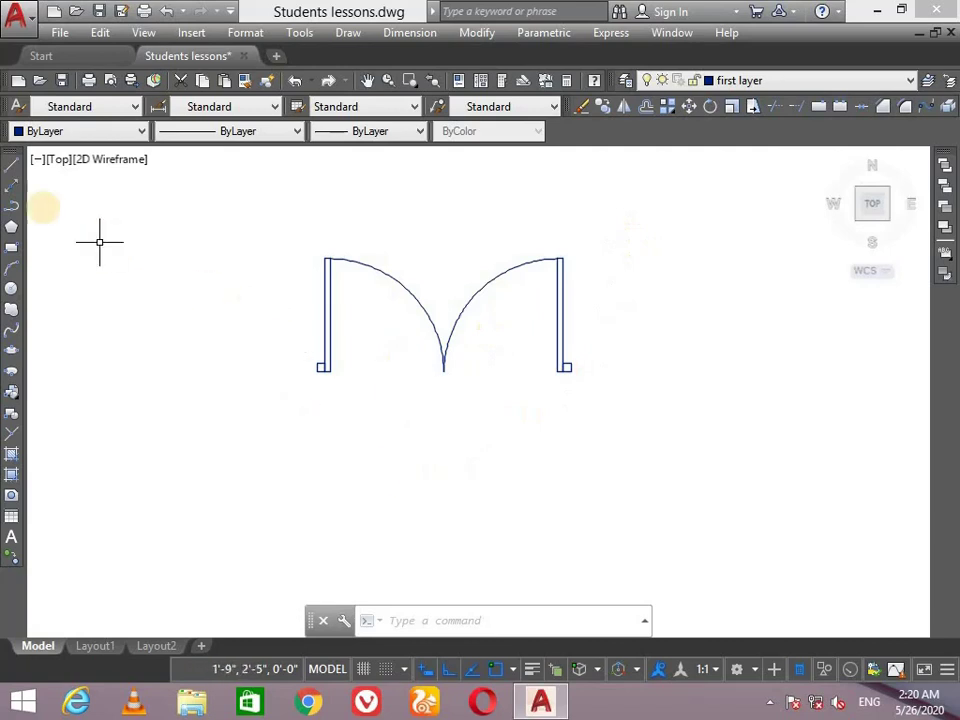
click(12, 164)
click(137, 455)
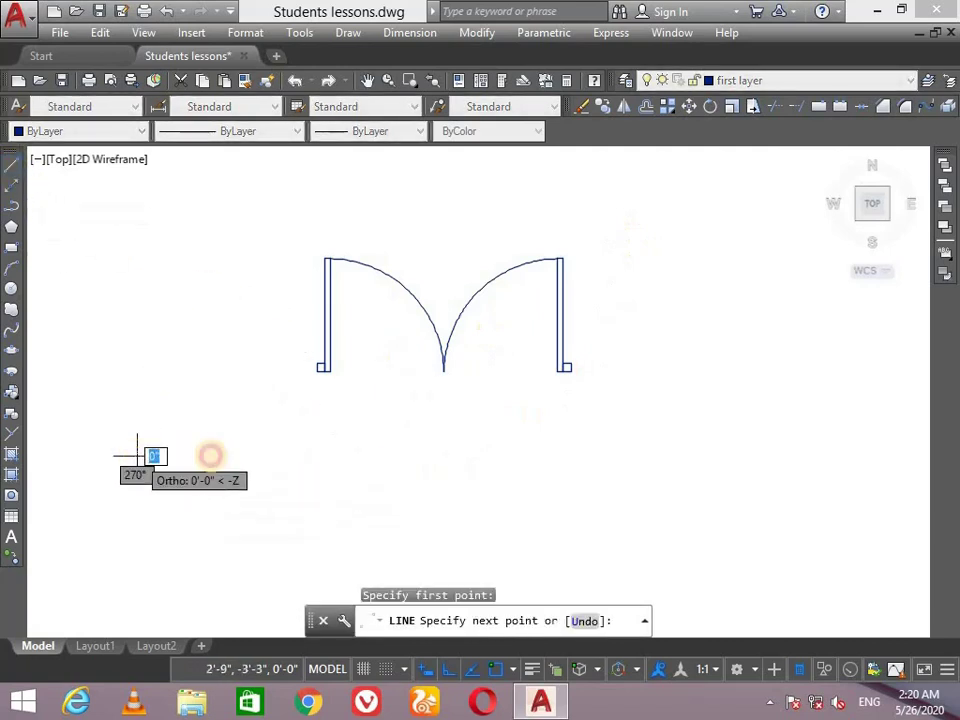
text(4)
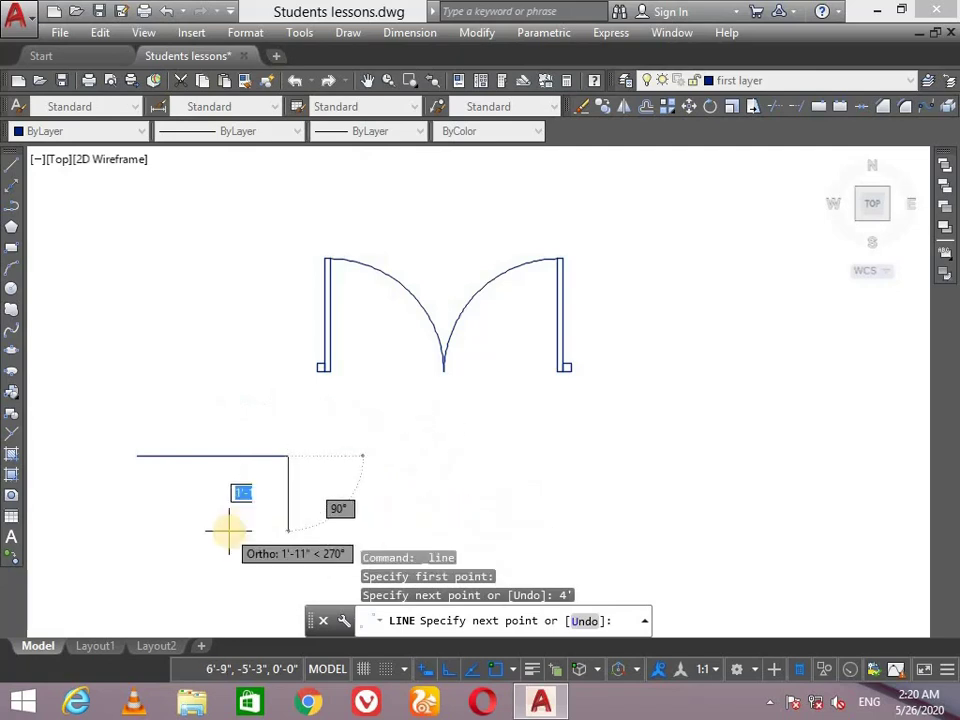
text(4")
key(Return)
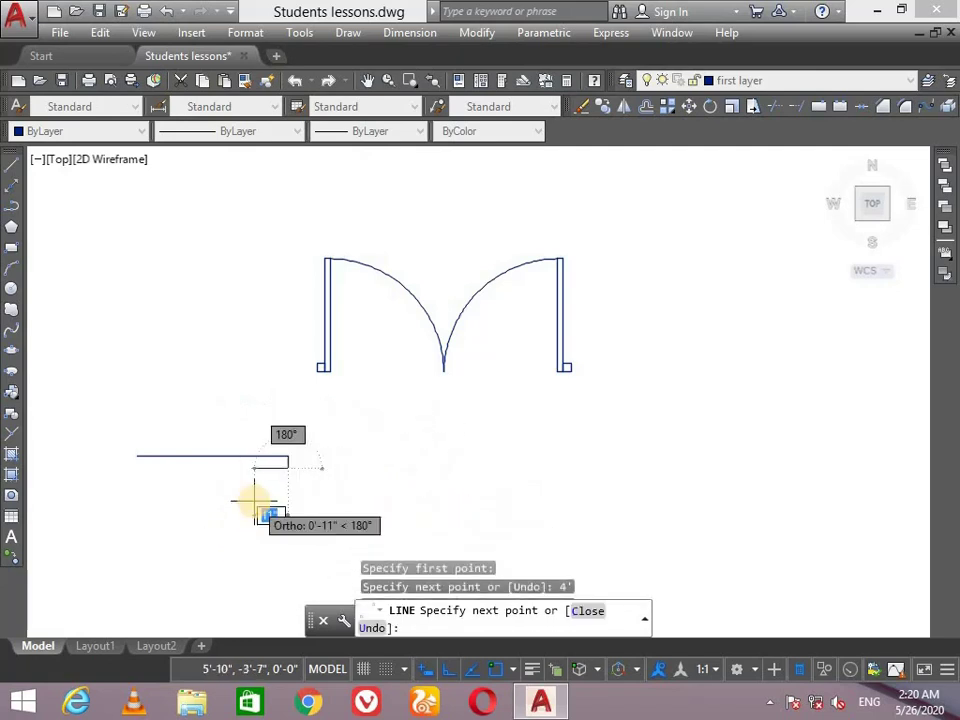
text(4)
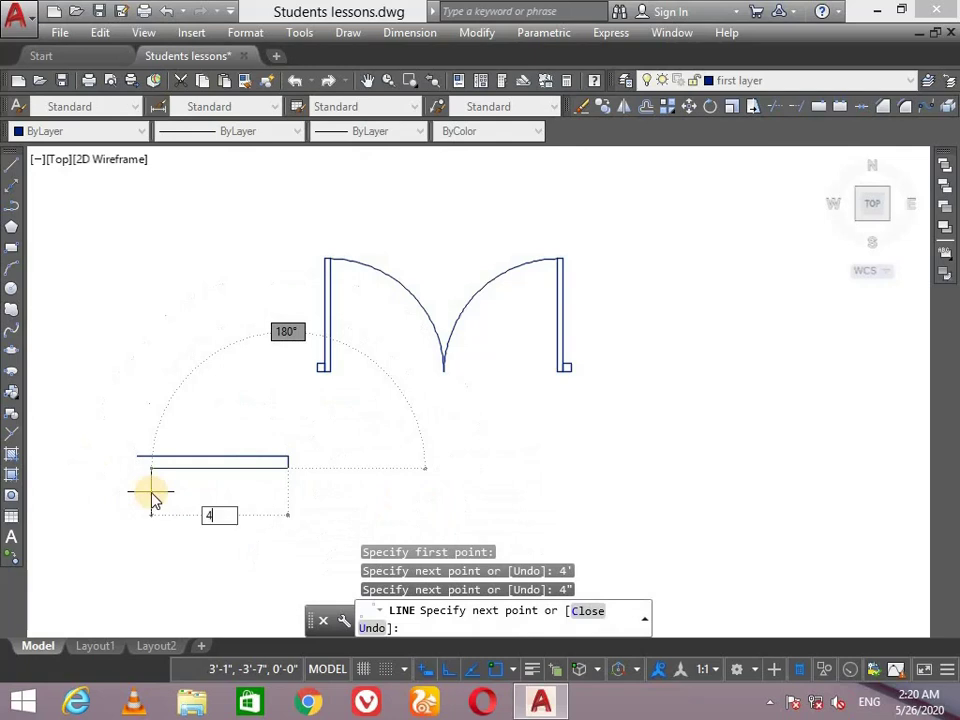
text(')
key(Return)
text(4)
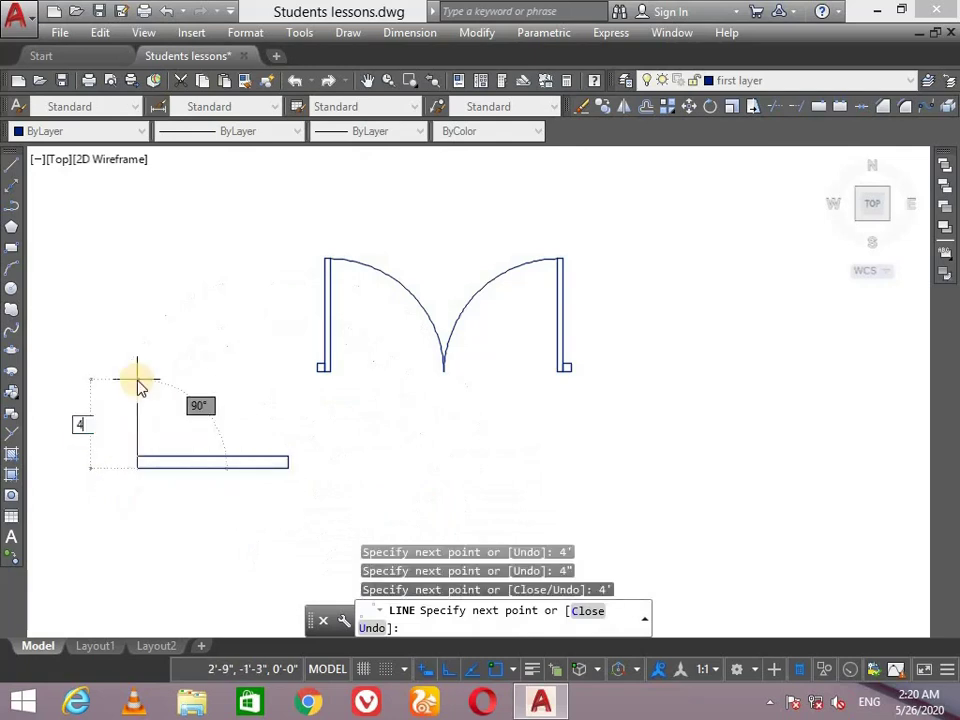
text(")
key(Return)
key(Return)
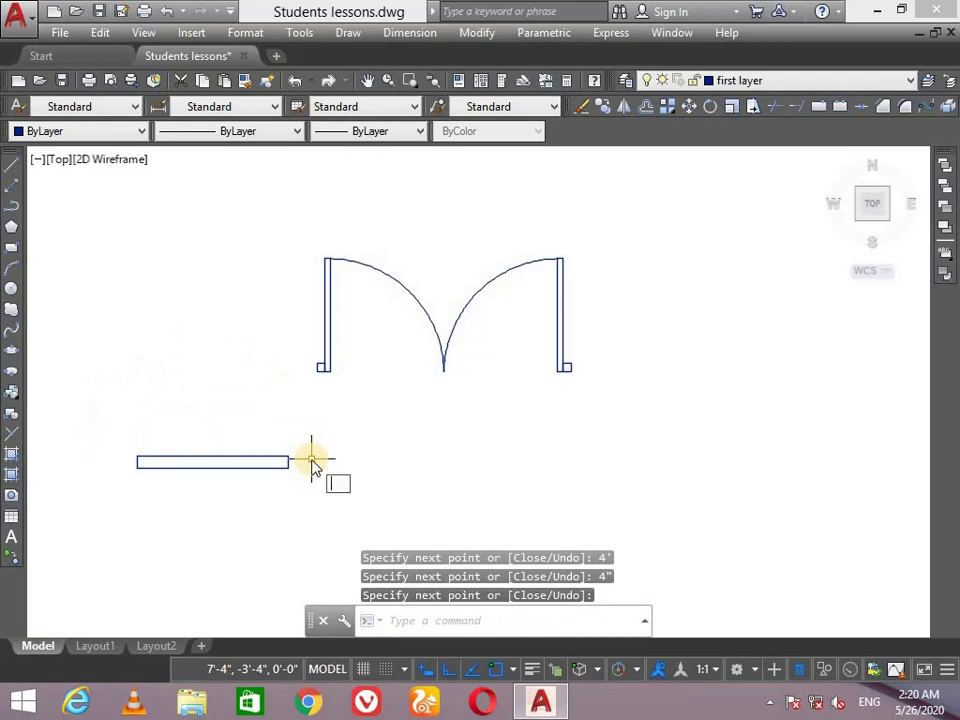
Draw a 4' horizontal line extending right from the wall rectangle's lower-right corner
key(Return)
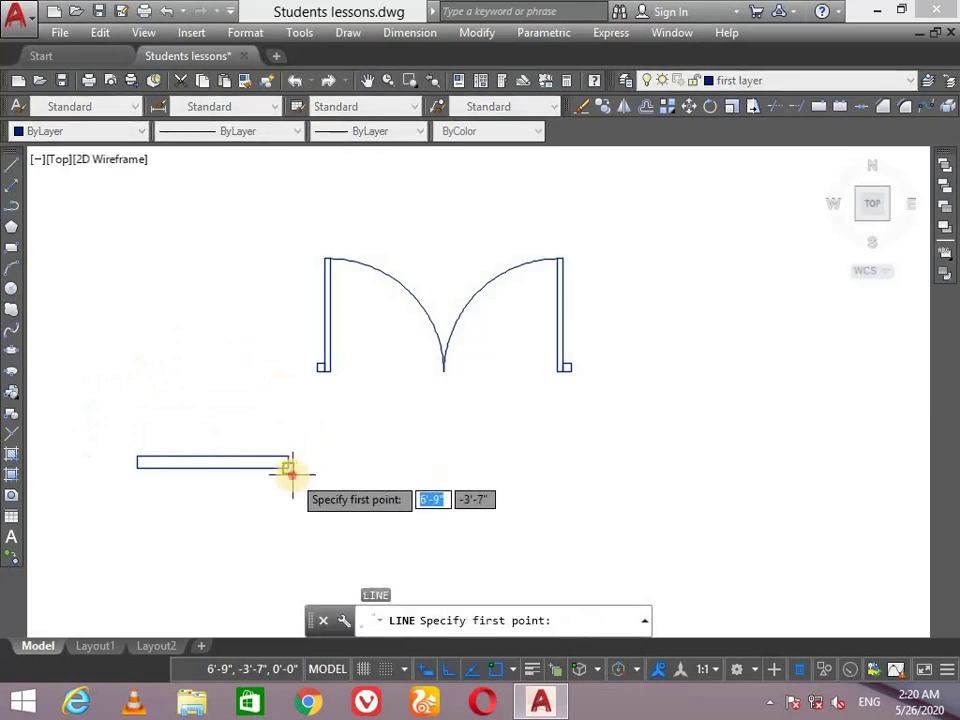
click(289, 467)
text(4)
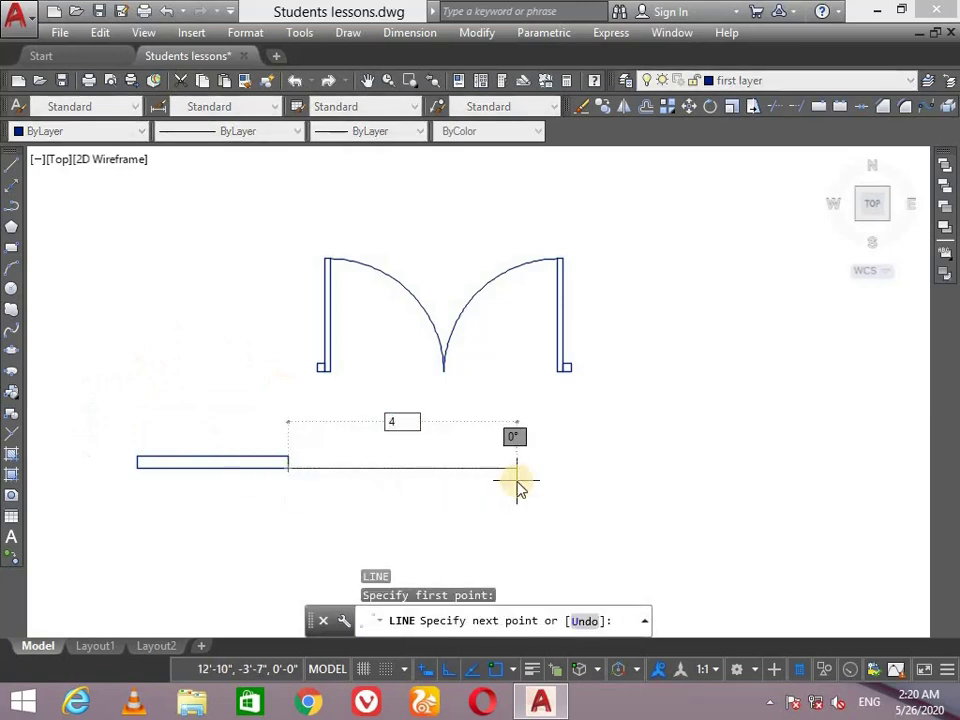
text(')
key(Return)
key(Return)
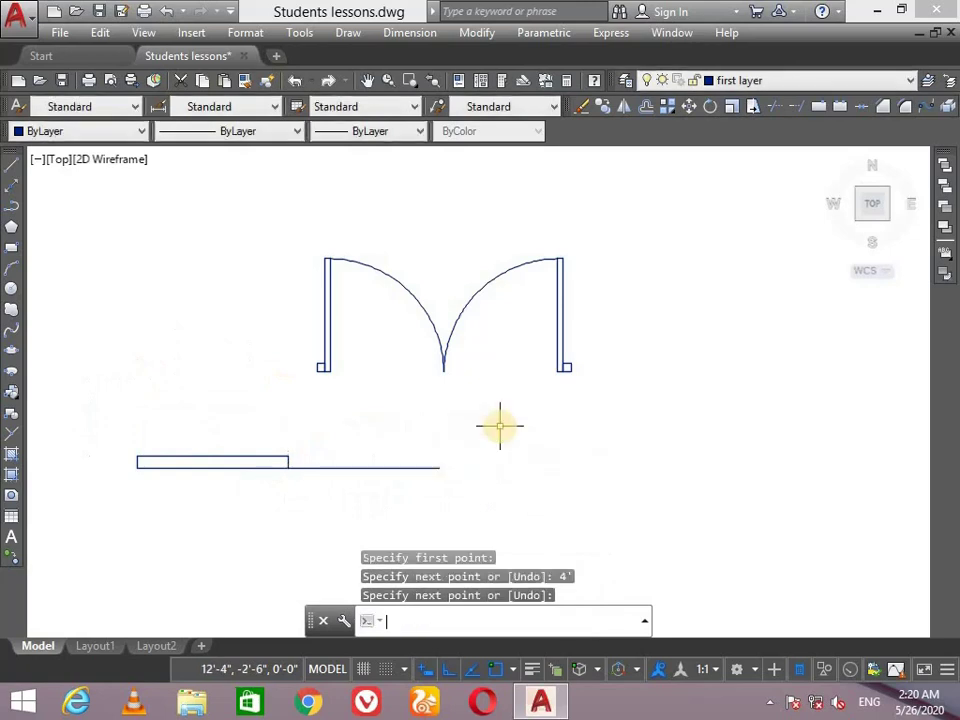
Mirror the four wall rectangle lines across a vertical line through the midpoint of the 4' connecting line, keeping the source objects
click(293, 436)
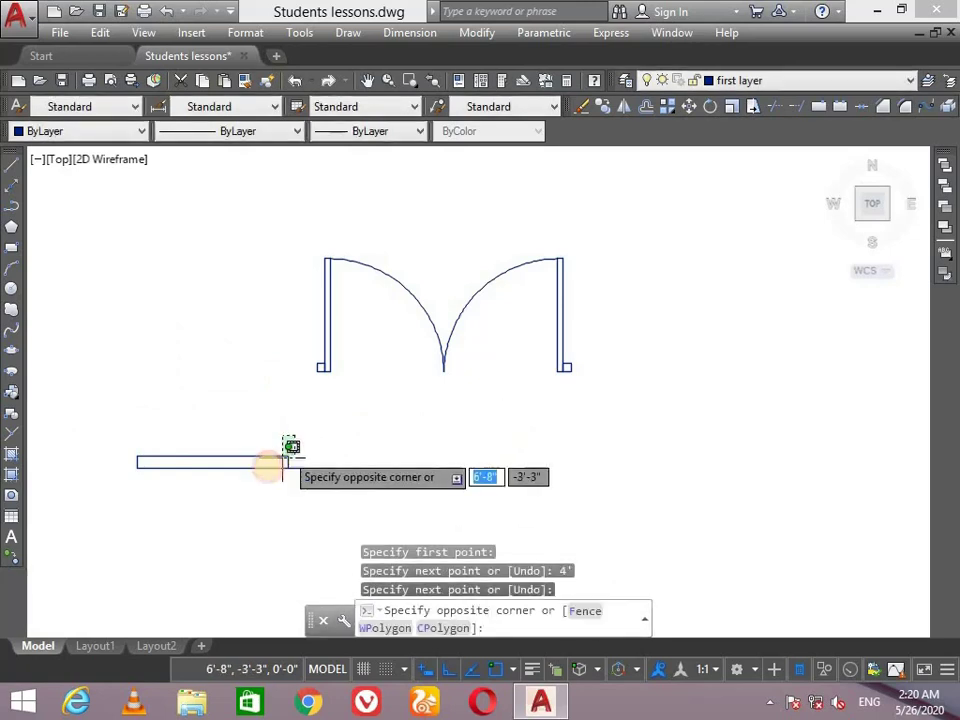
click(184, 465)
scroll(180, 470, up, 4)
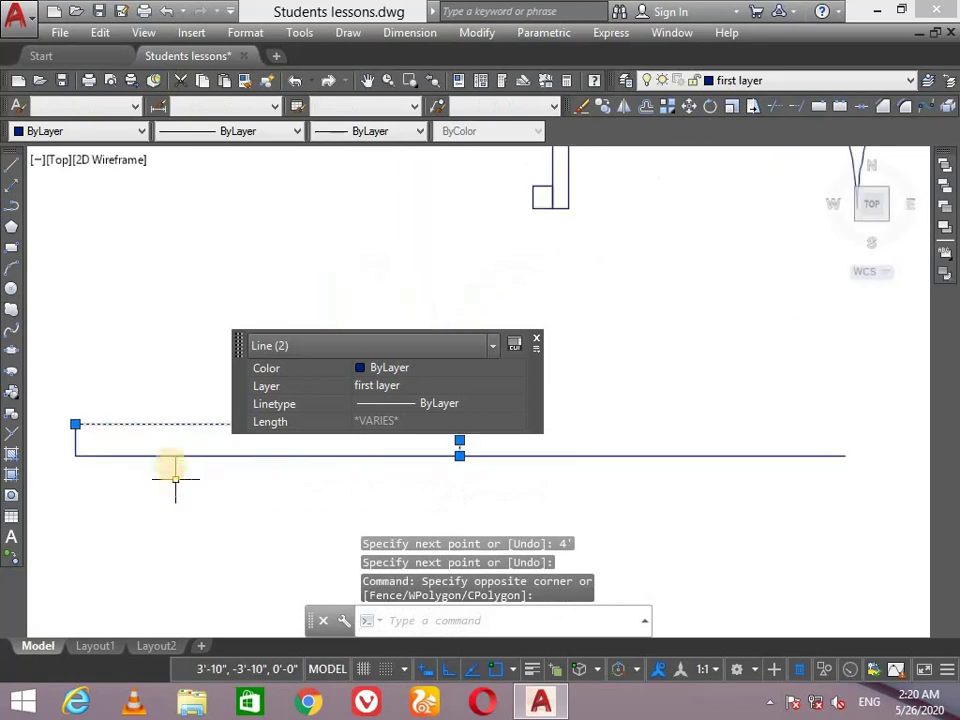
click(167, 448)
click(49, 455)
scroll(358, 530, down, 2)
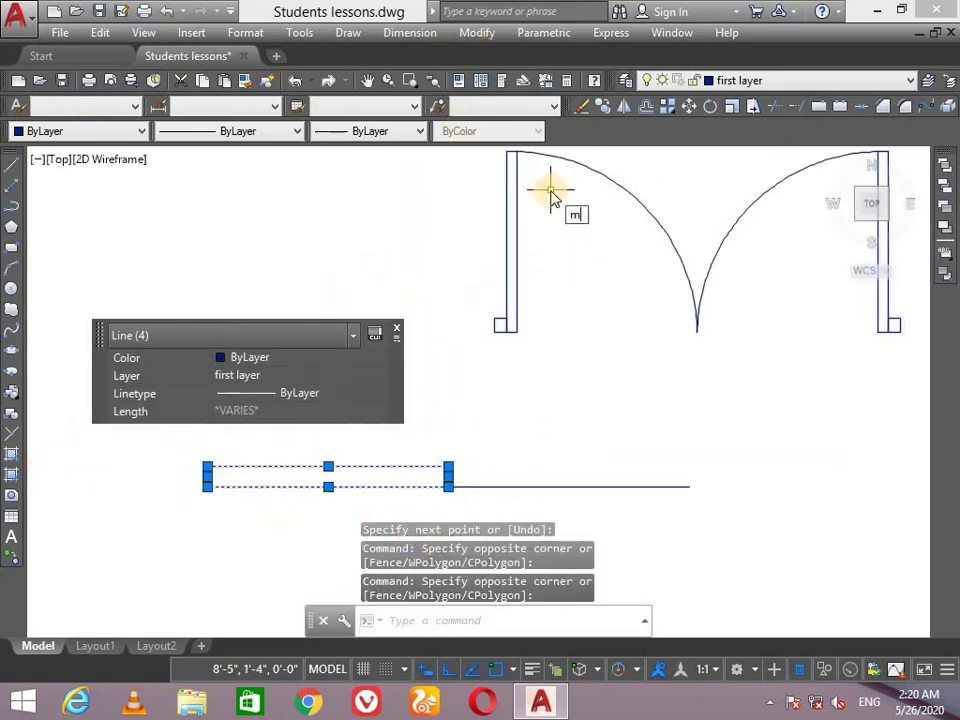
key(Return)
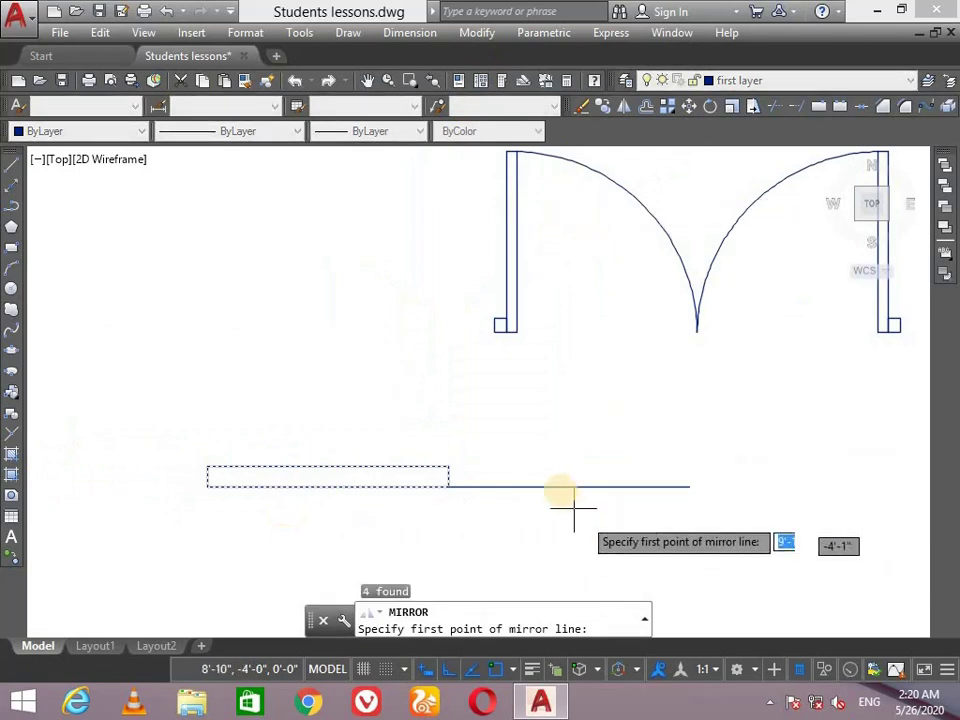
click(569, 487)
click(639, 396)
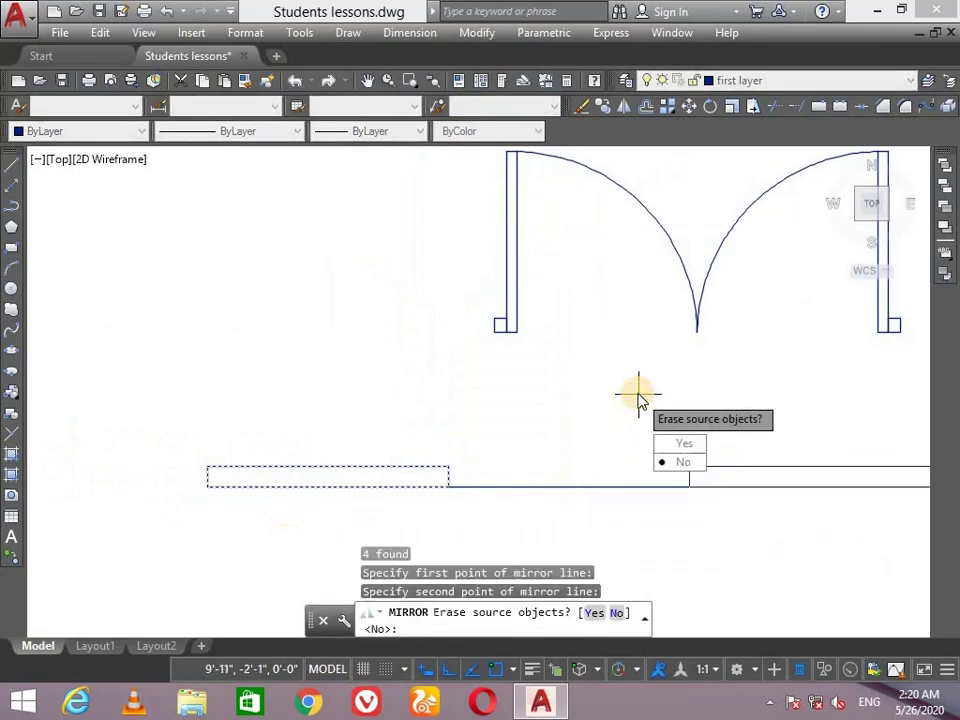
click(675, 463)
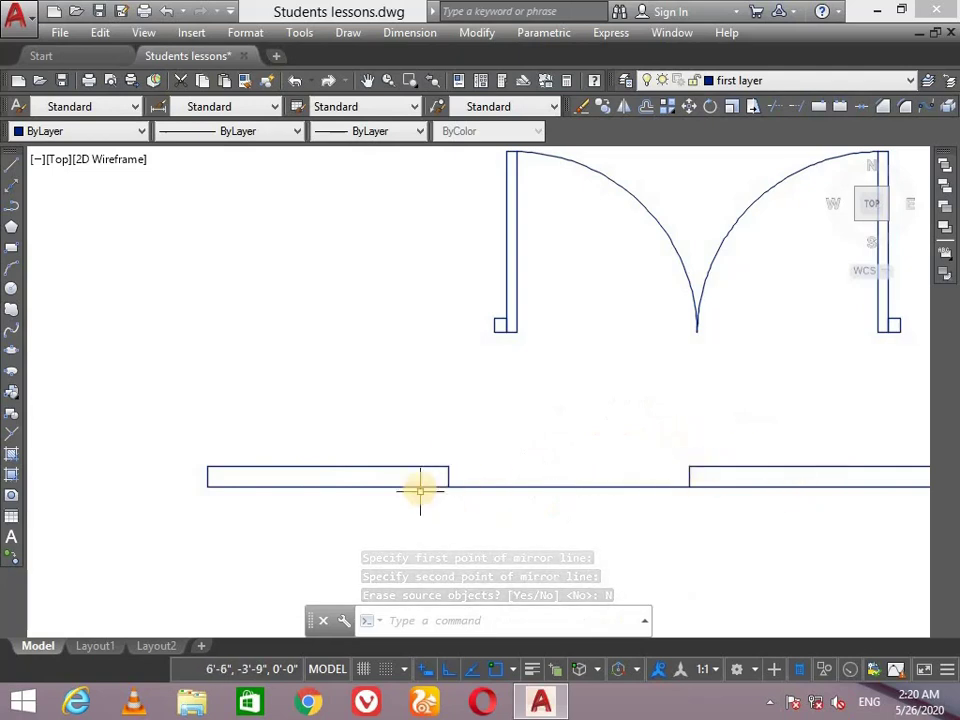
Erase the horizontal connecting line between the two wall rectangles
click(615, 452)
click(574, 505)
key(Delete)
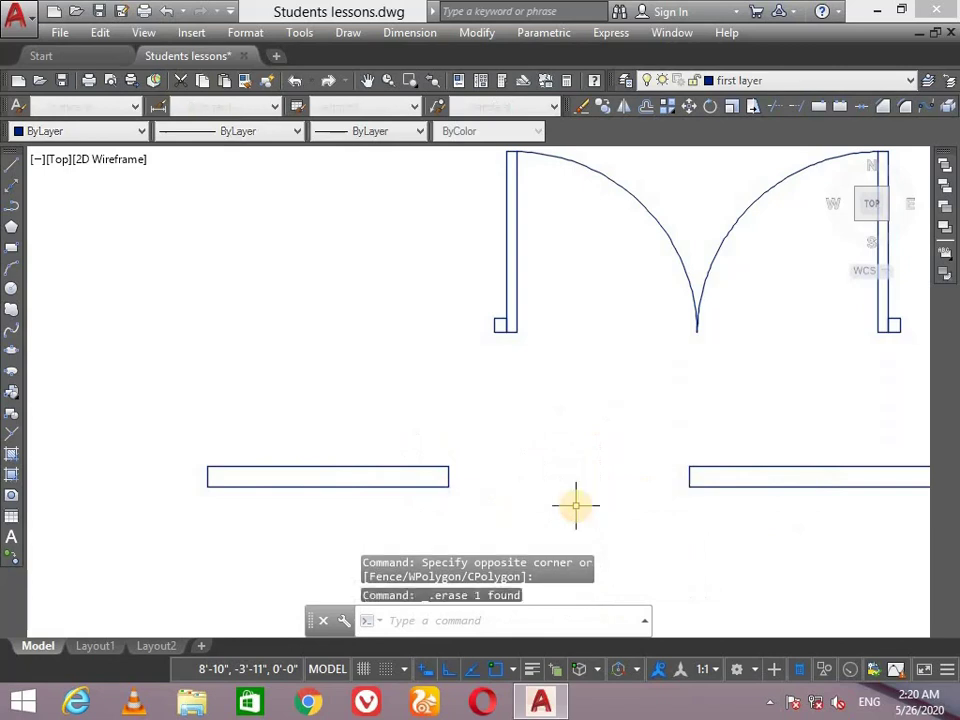
Move the whole double door by its arcs' meeting point, with Ortho off, to just above the opening between the walls
scroll(575, 505, down, 5)
scroll(572, 435, up, 3)
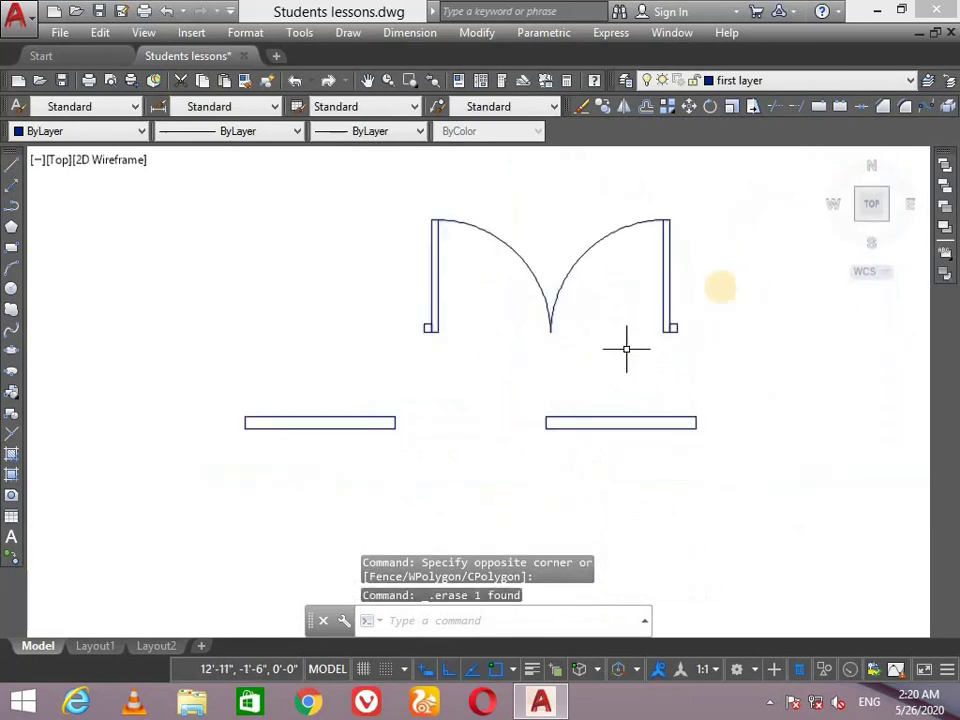
click(730, 170)
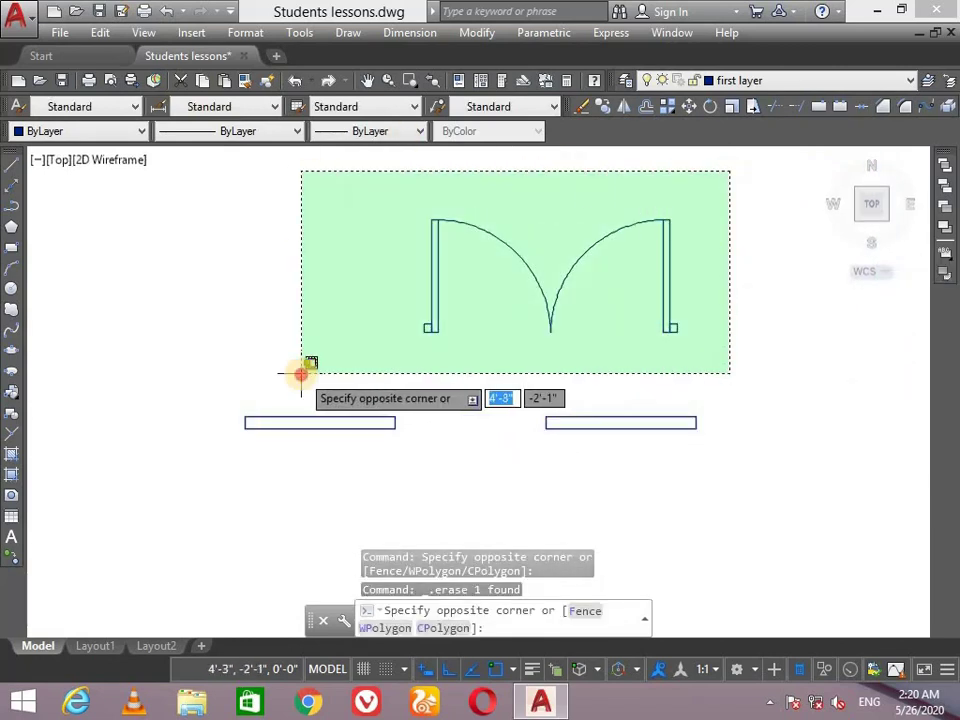
click(301, 367)
text(m)
key(Return)
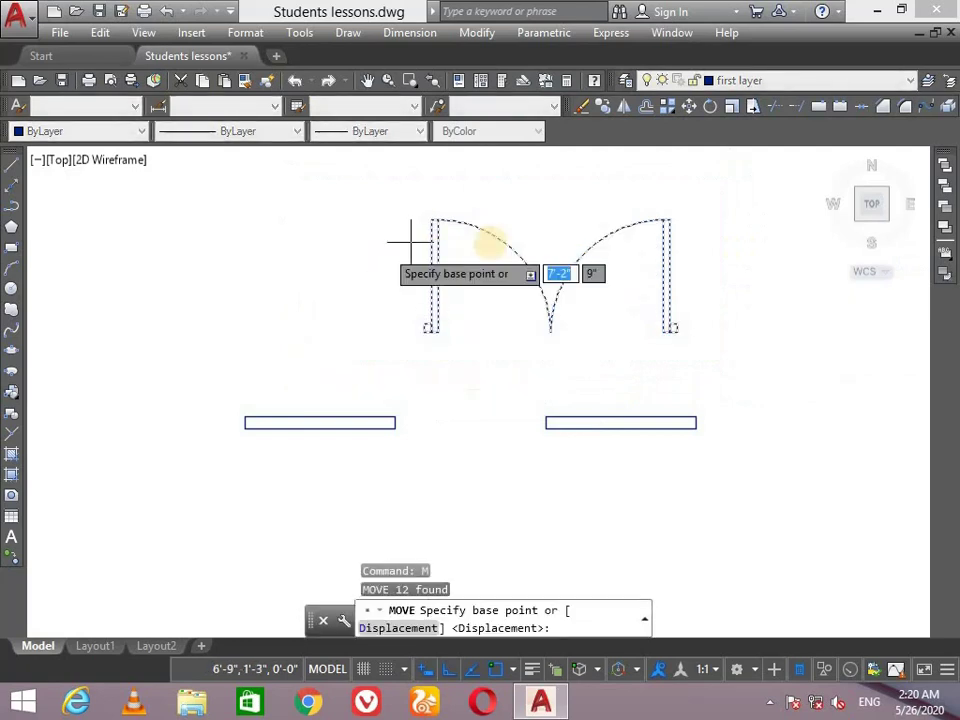
click(551, 330)
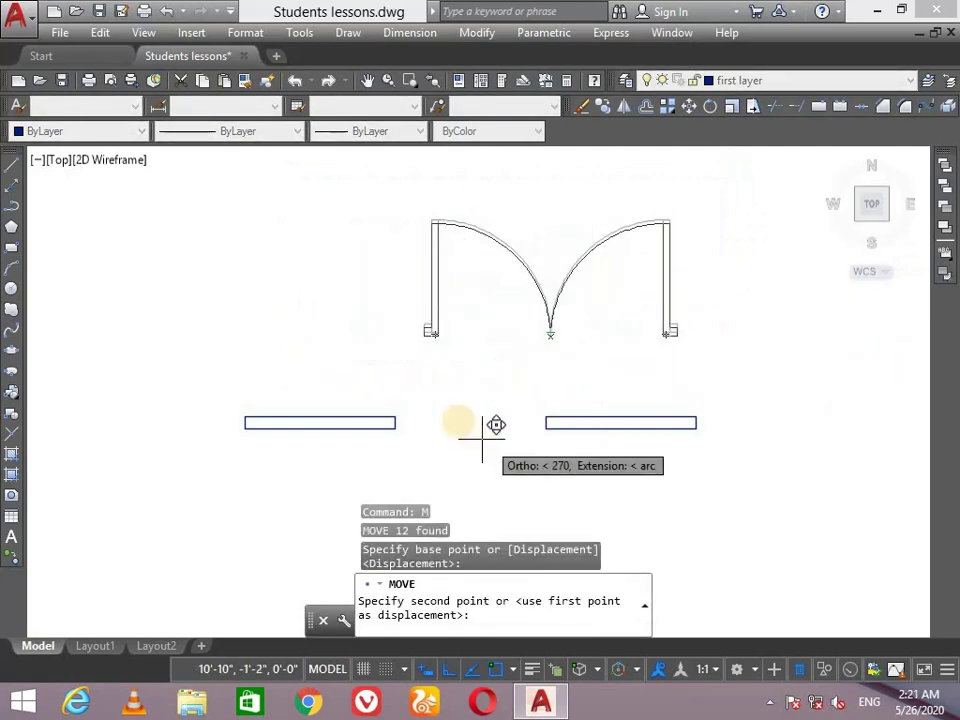
key(F8)
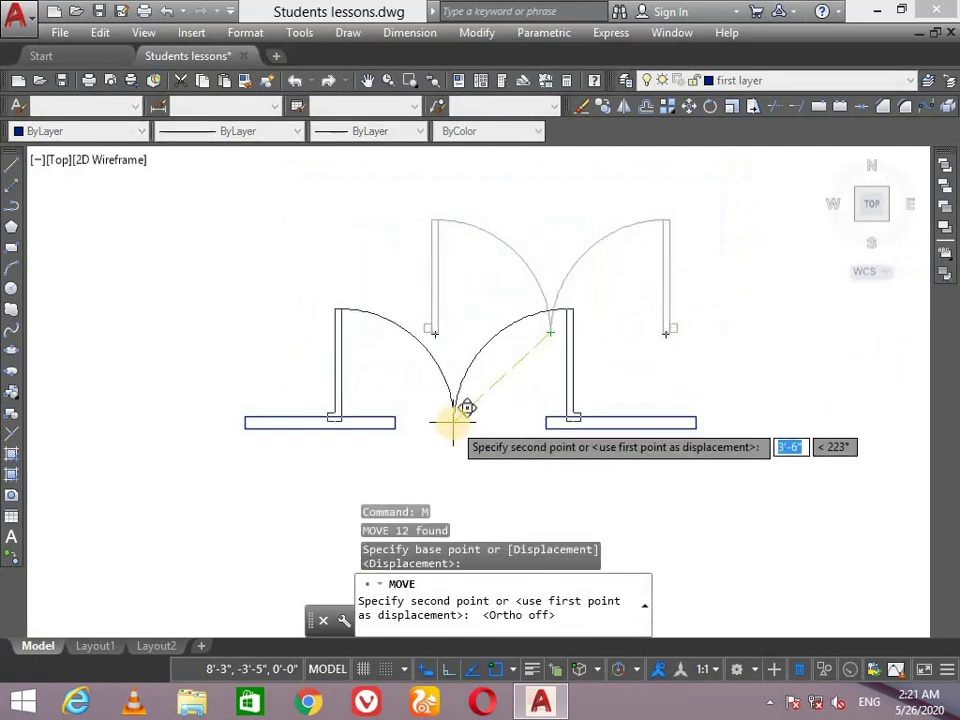
middle_drag(454, 413, 450, 347)
scroll(453, 345, up, 4)
scroll(458, 347, down, 3)
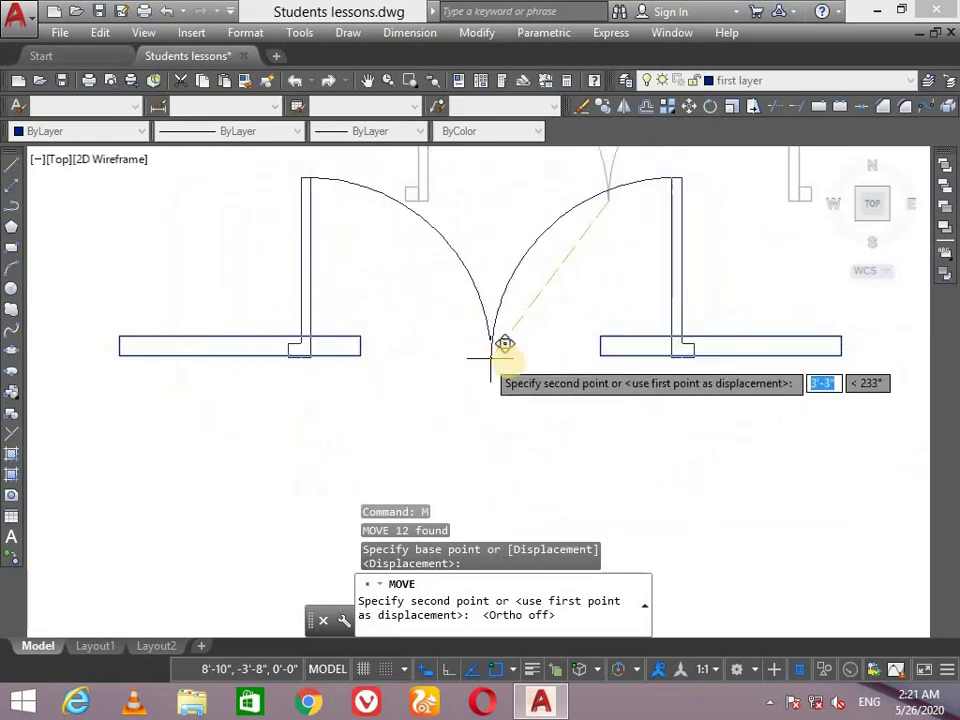
click(494, 298)
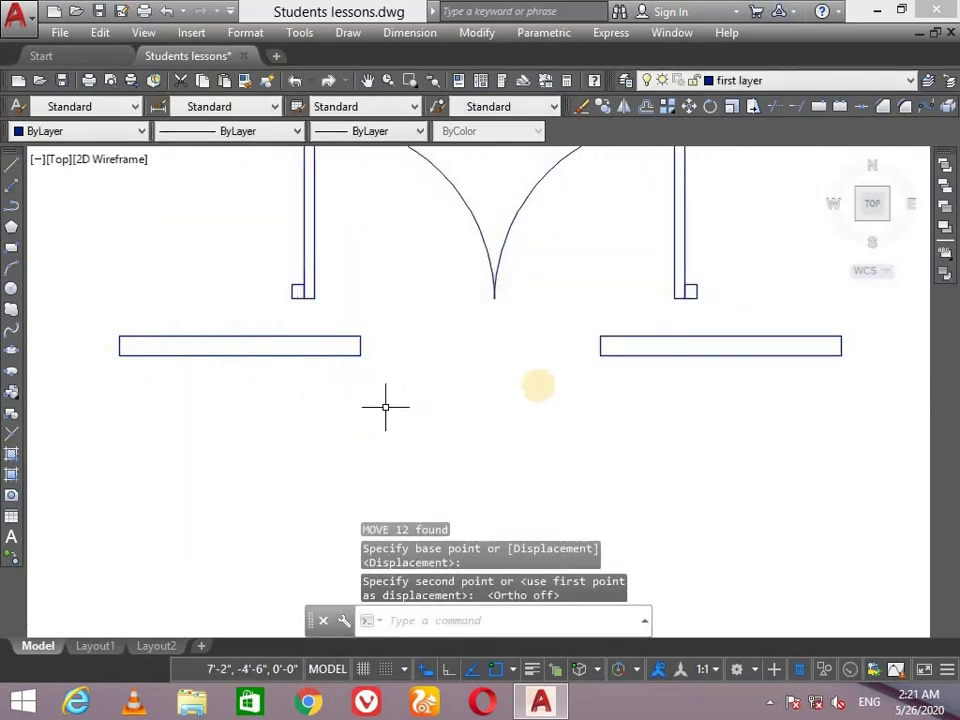
Align the double door's outer jamb edge midpoints with the midpoints of the walls' inner ends, scaling it to fit the opening
scroll(497, 350, down, 2)
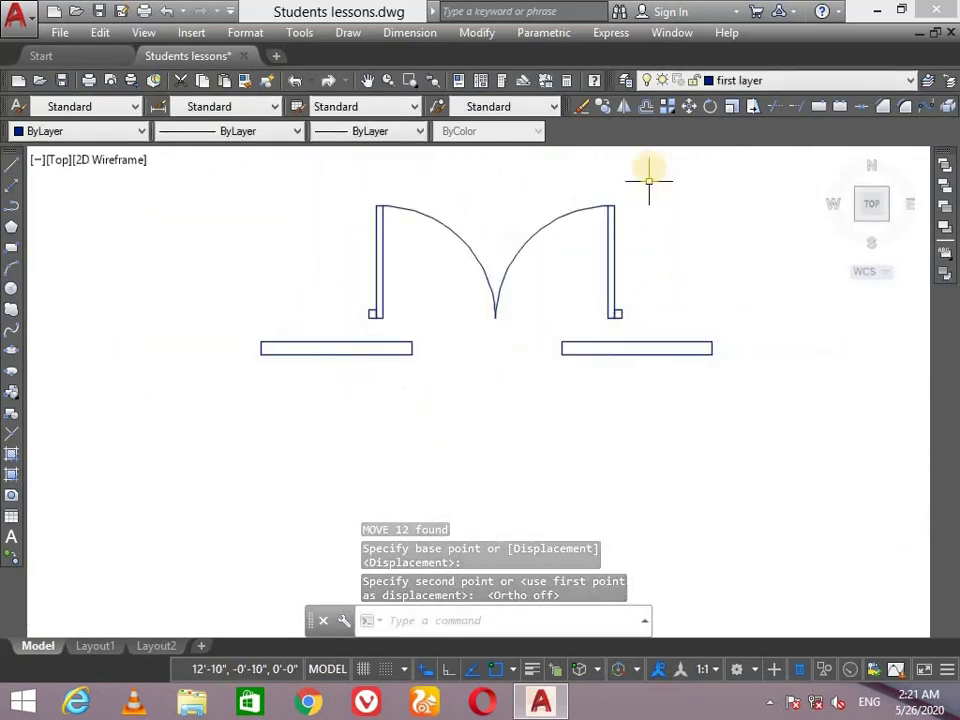
click(688, 170)
click(300, 322)
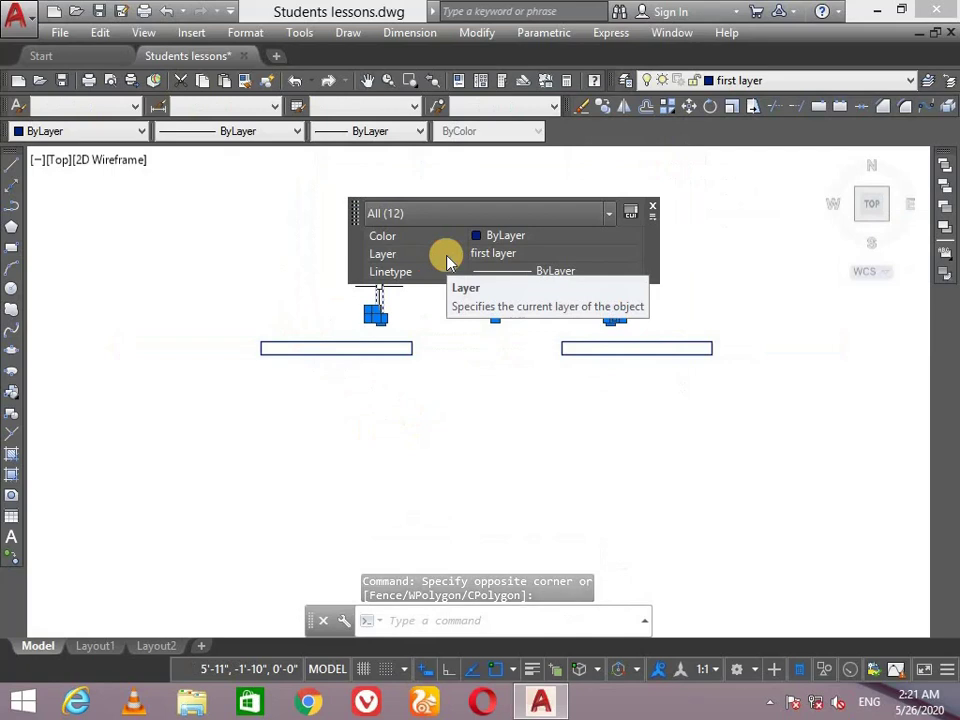
text(al)
key(Return)
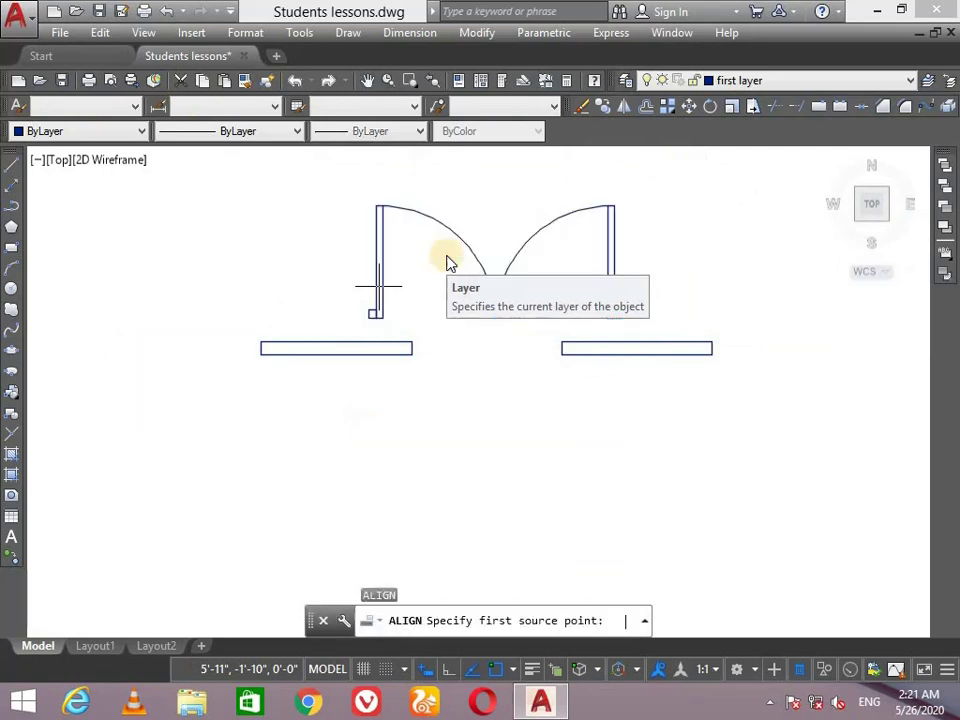
scroll(650, 330, up, 2)
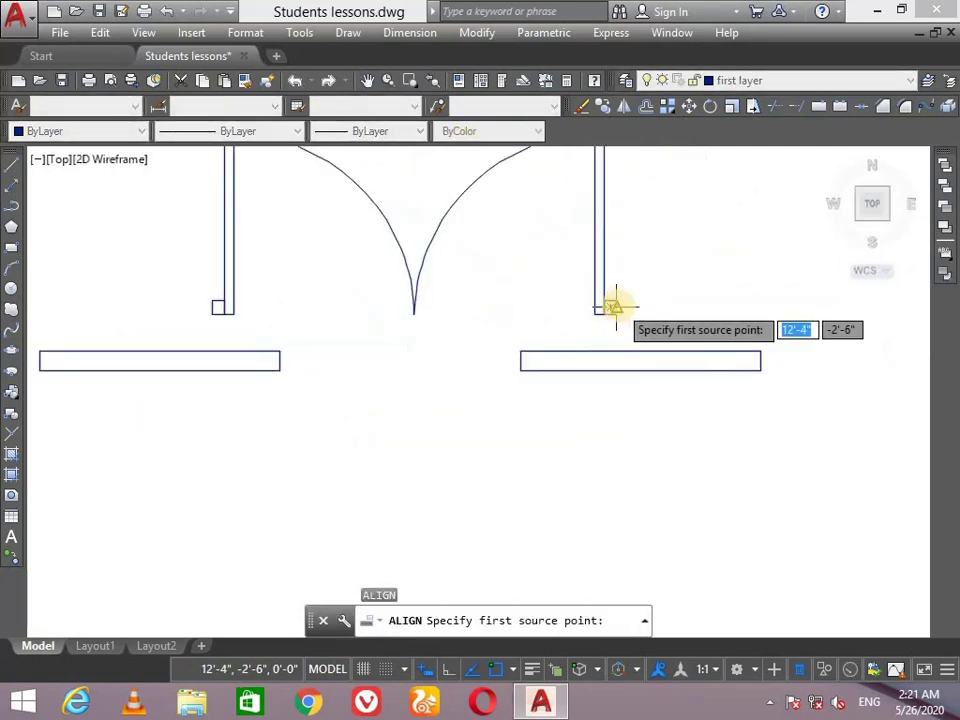
click(607, 308)
click(520, 360)
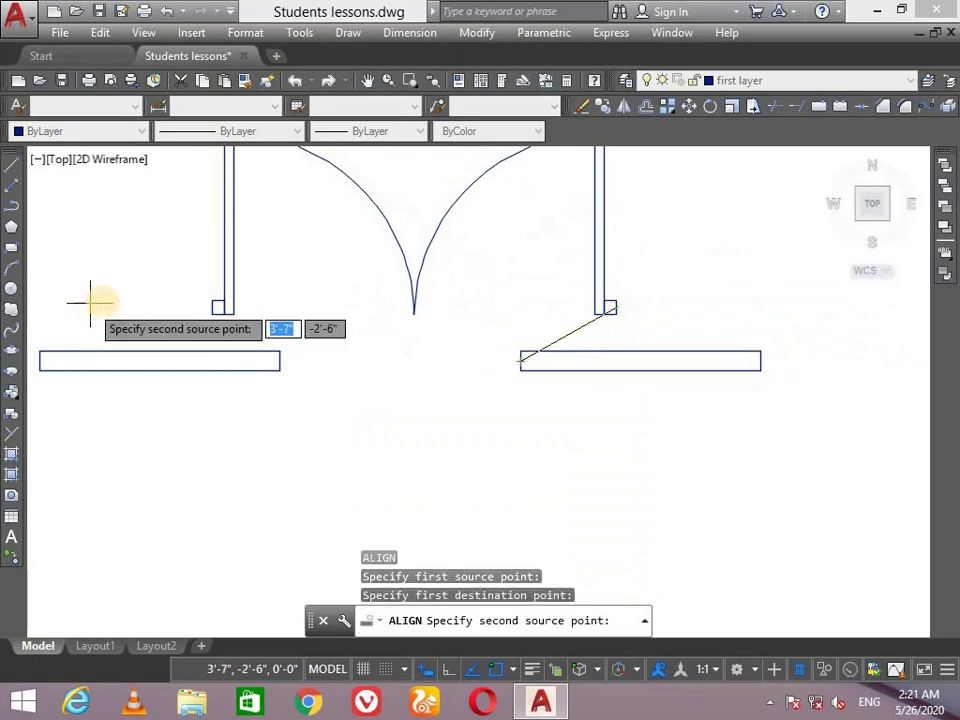
click(217, 307)
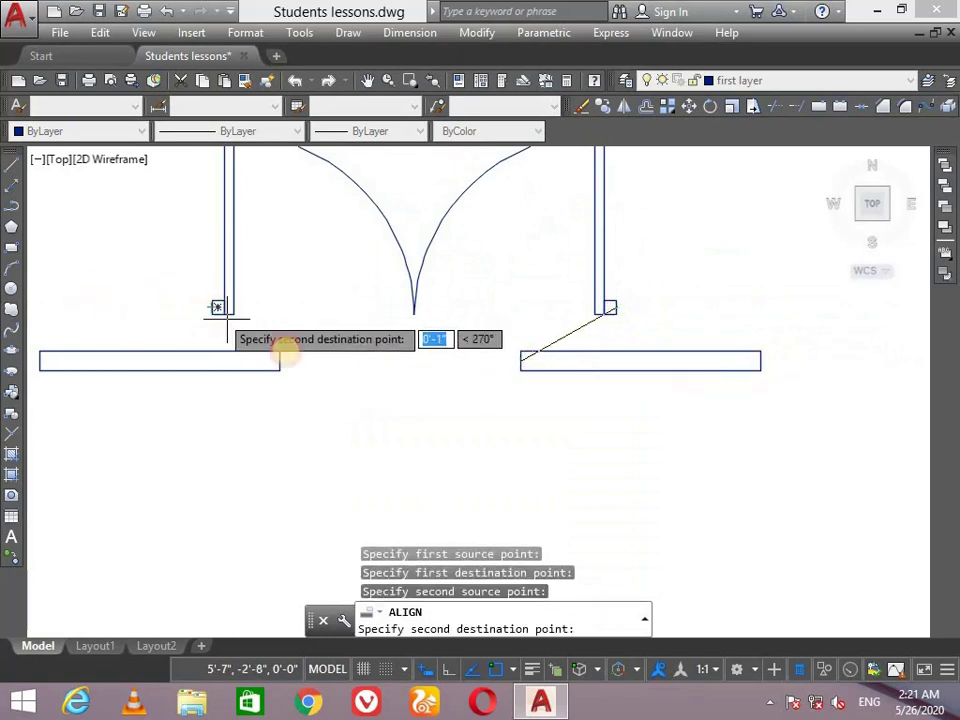
click(279, 360)
key(Return)
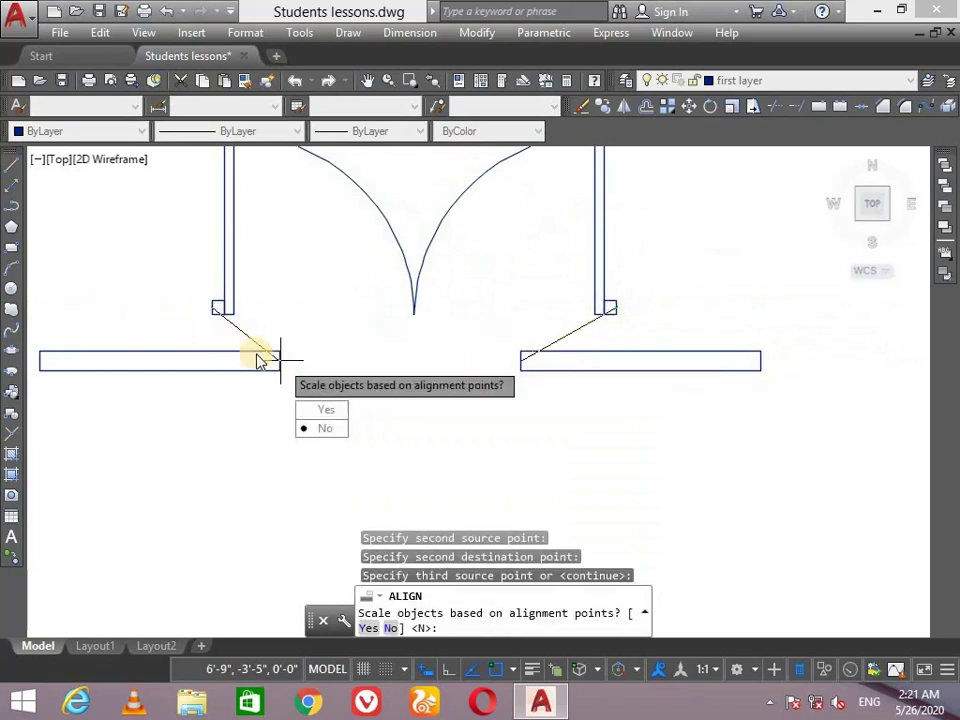
click(330, 411)
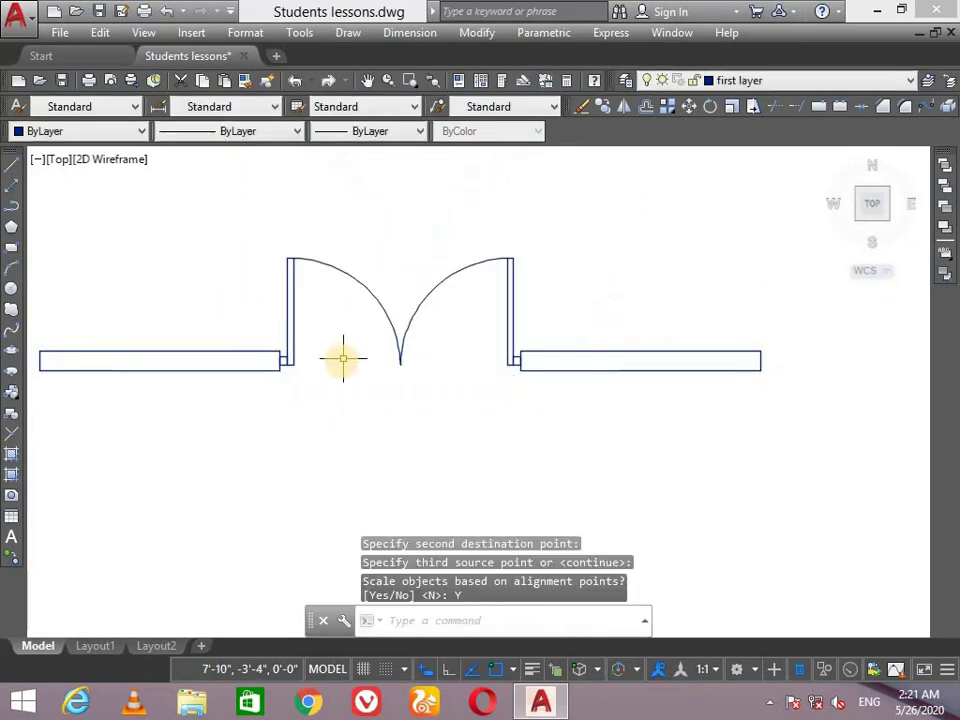
scroll(461, 354, down, 2)
middle_drag(461, 354, 426, 375)
scroll(454, 341, up, 2)
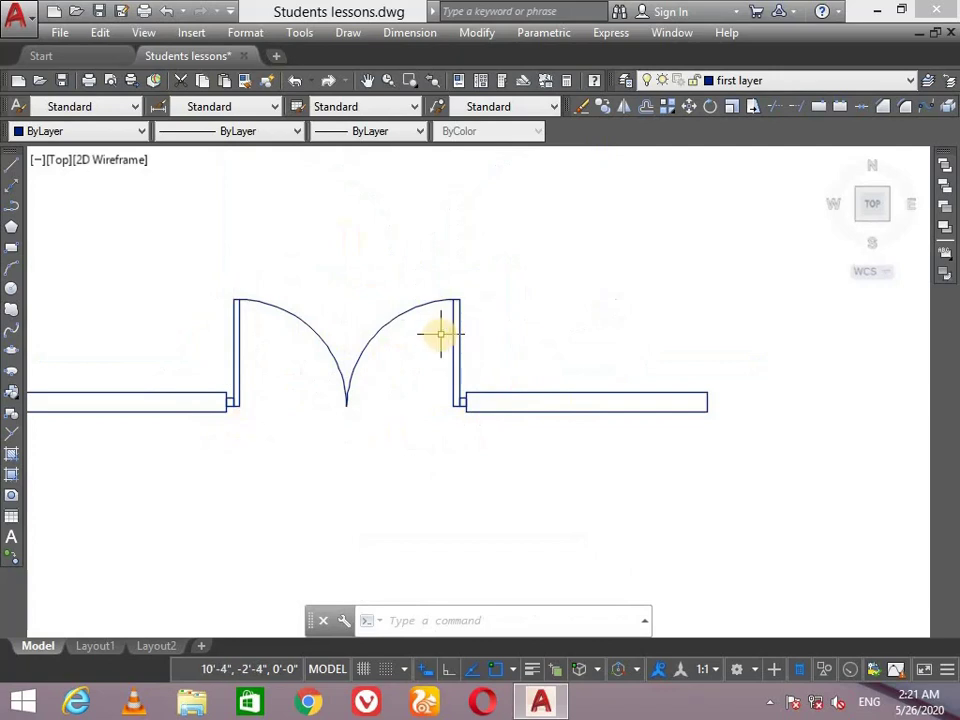
scroll(400, 320, down, 2)
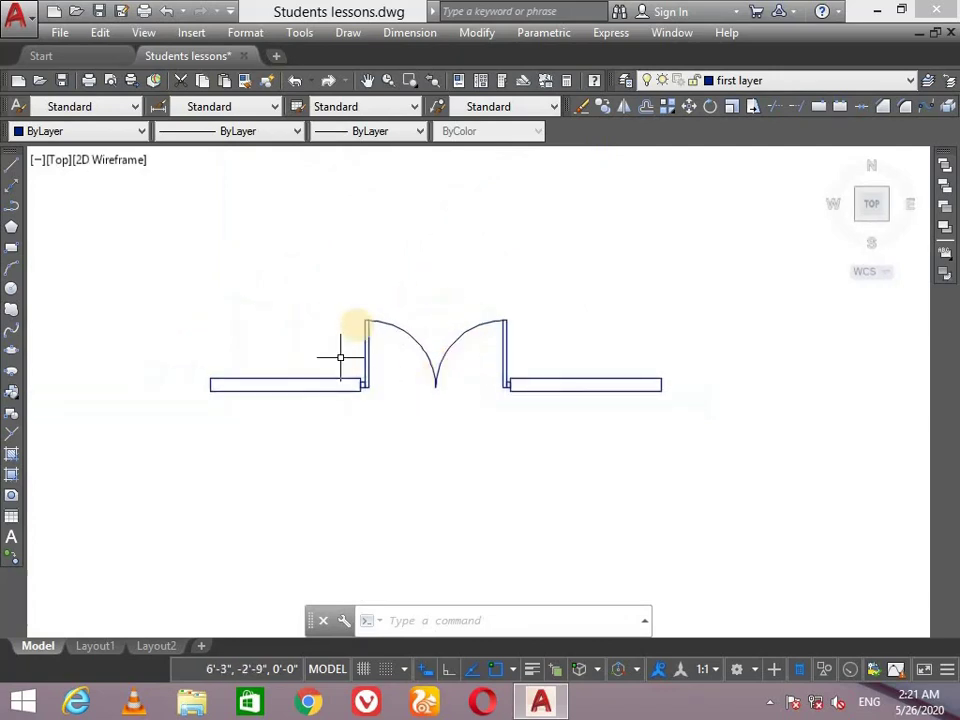
scroll(473, 325, down, 2)
scroll(446, 330, up, 2)
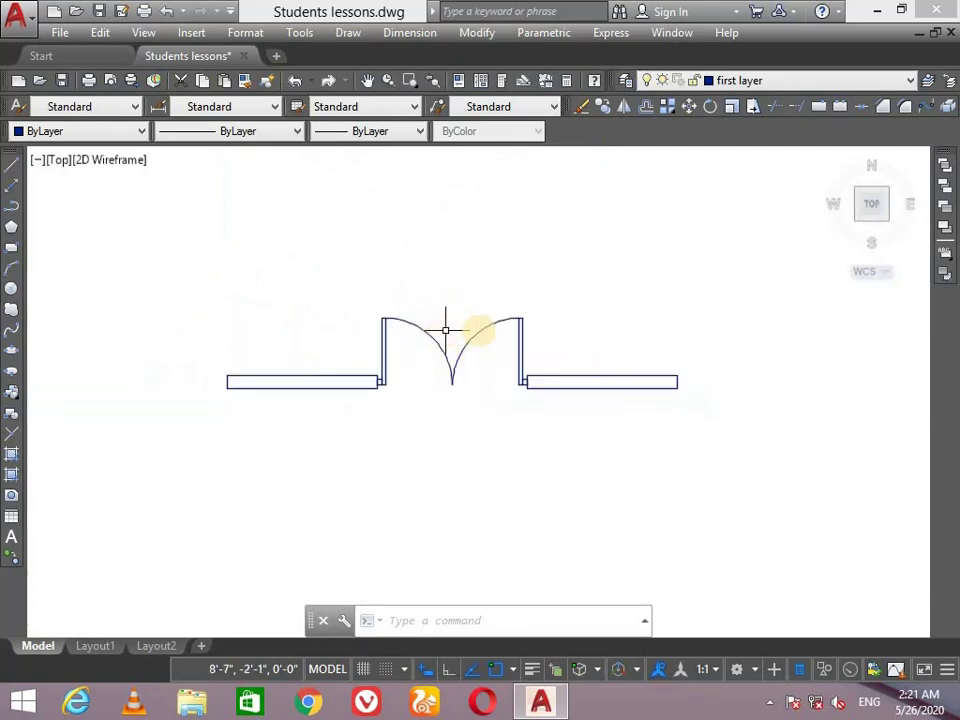
click(536, 301)
click(491, 245)
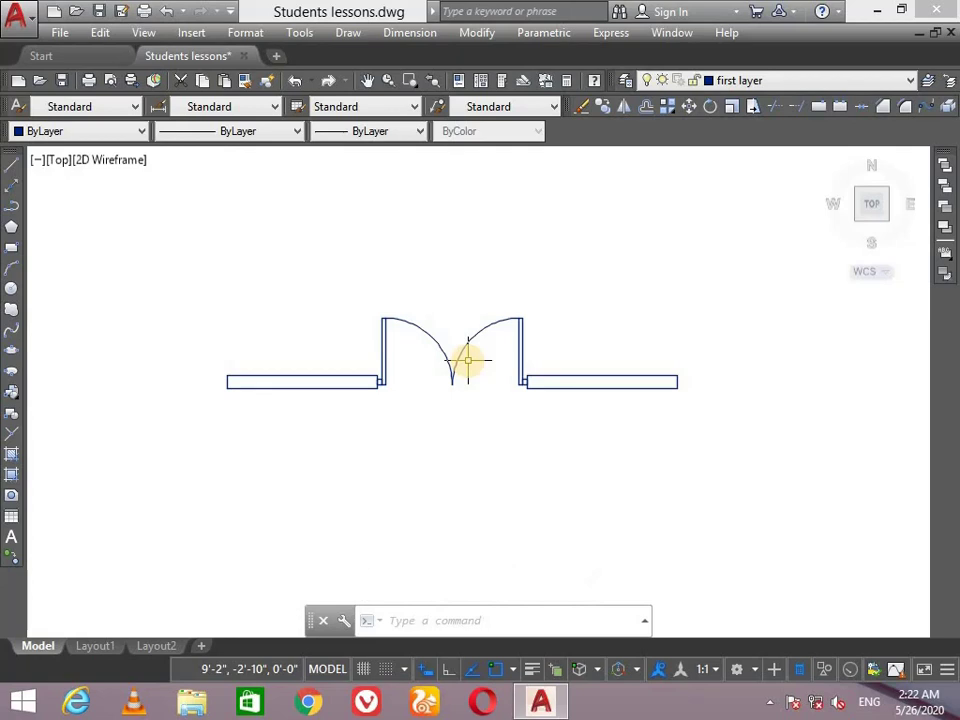
scroll(547, 325, down, 4)
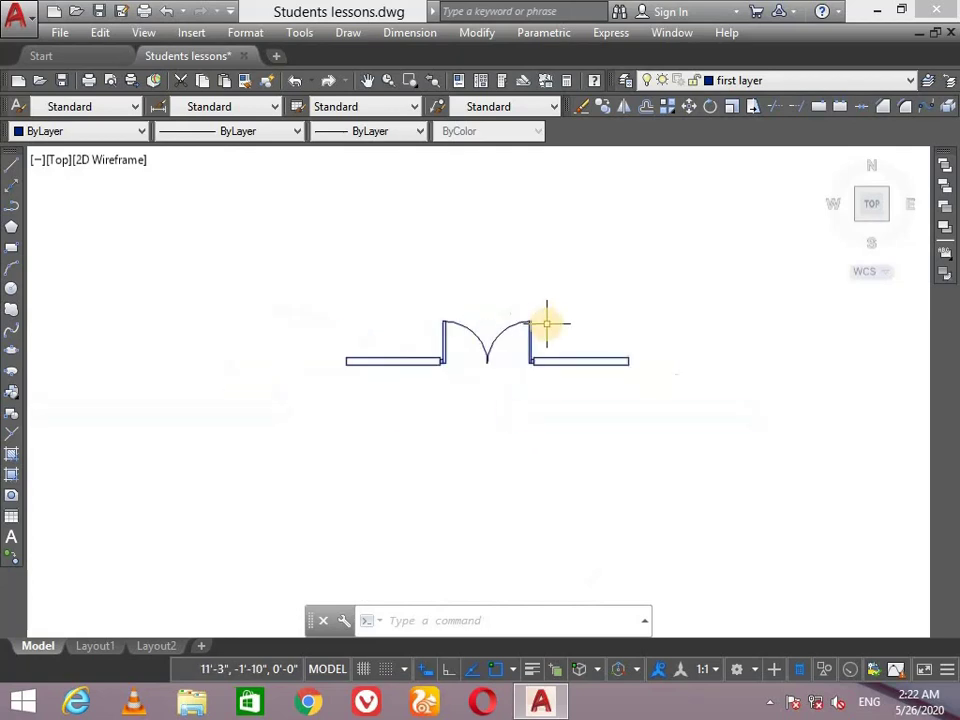
middle_drag(549, 321, 544, 345)
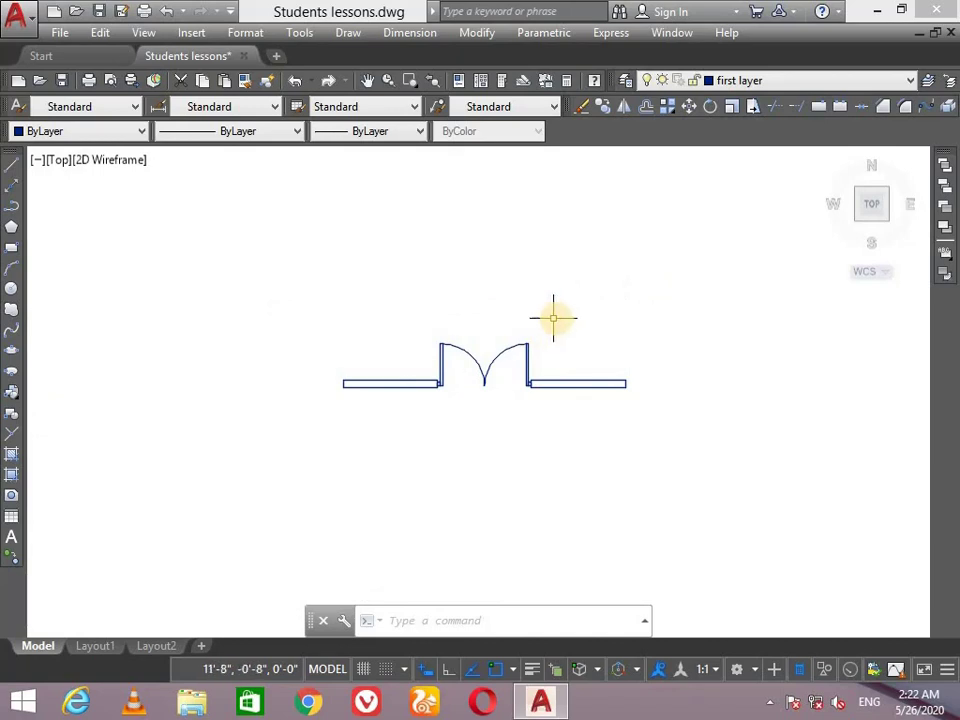
scroll(545, 372, up, 3)
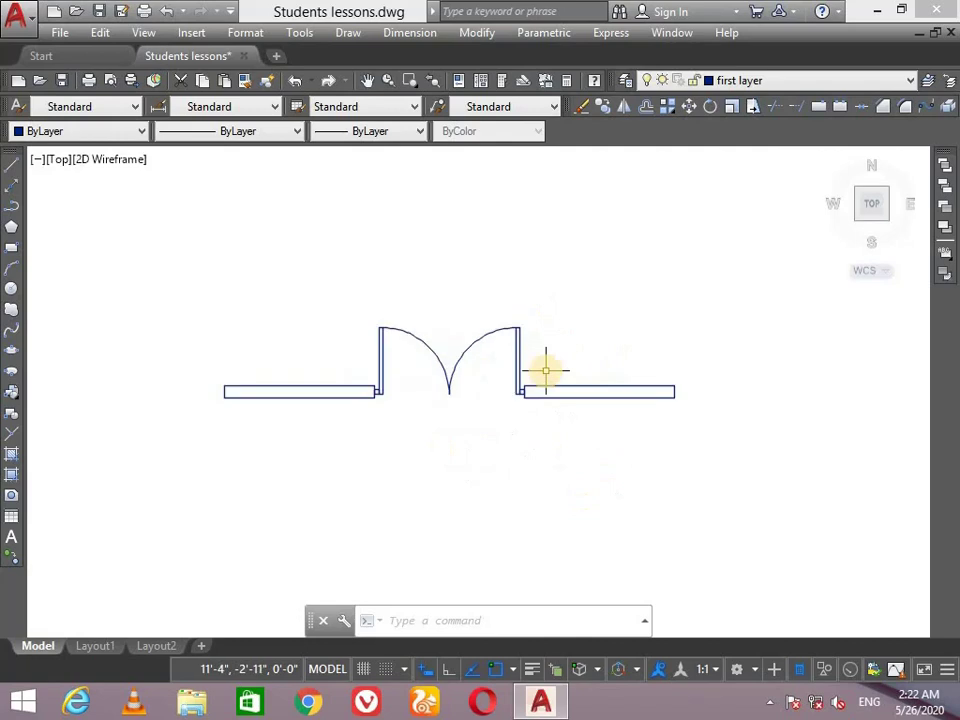
scroll(546, 369, down, 2)
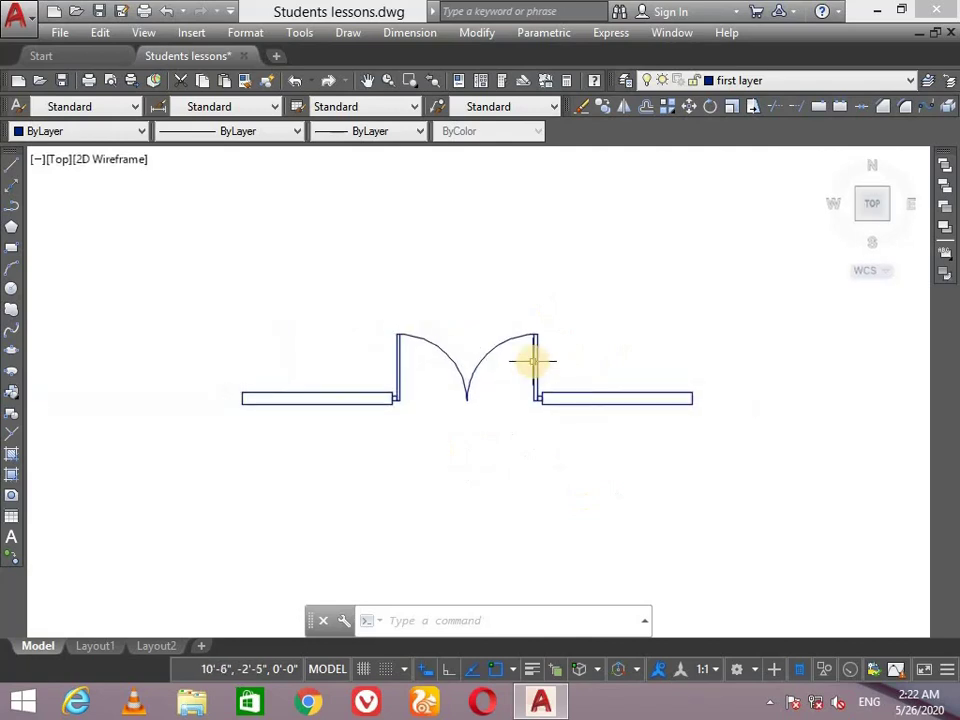
mouse_move(533, 360)
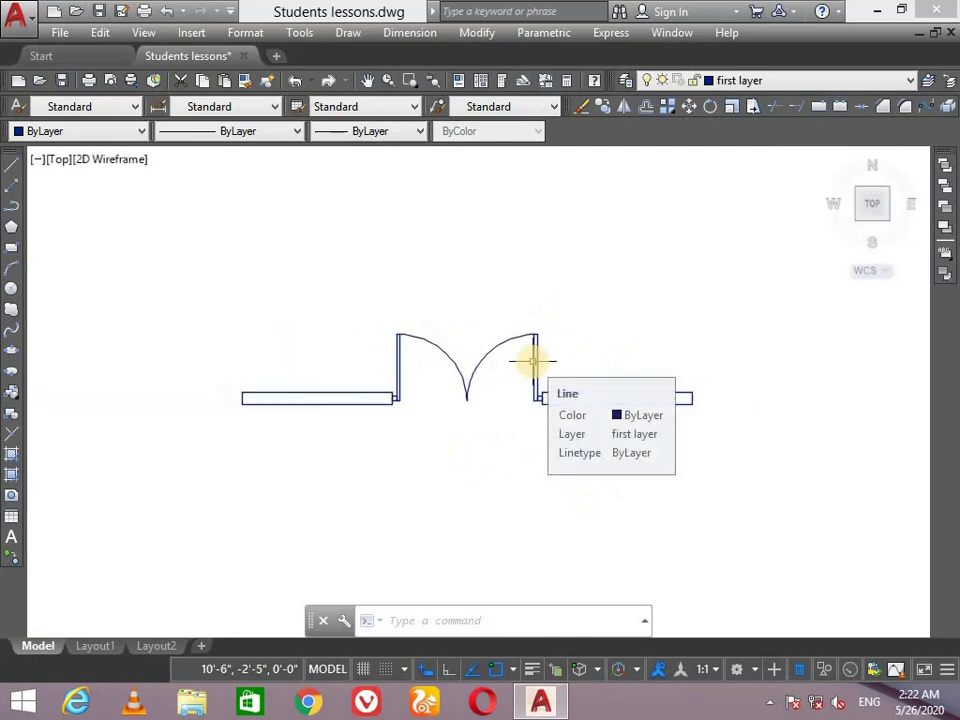